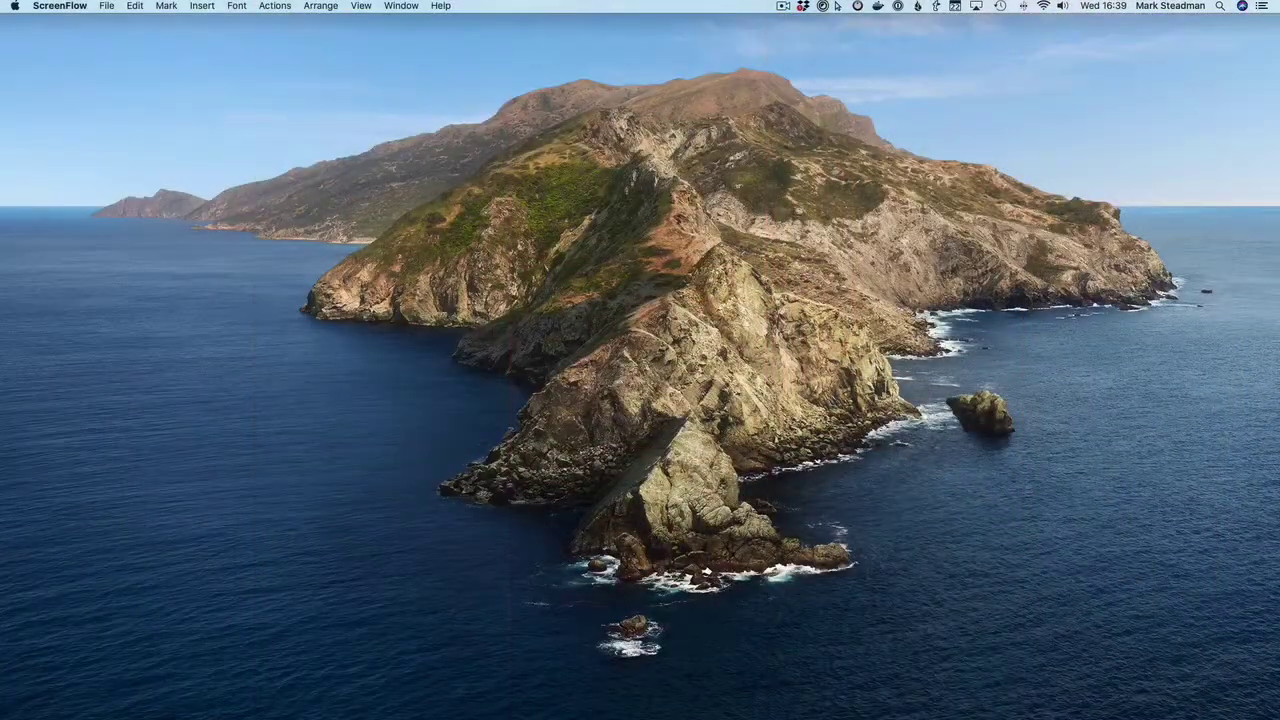
- Create an Empty Project with 4 audio tracks, Audio 1 through Audio 4
{"action": "mouse_move", "coordinate": [500, 712]}
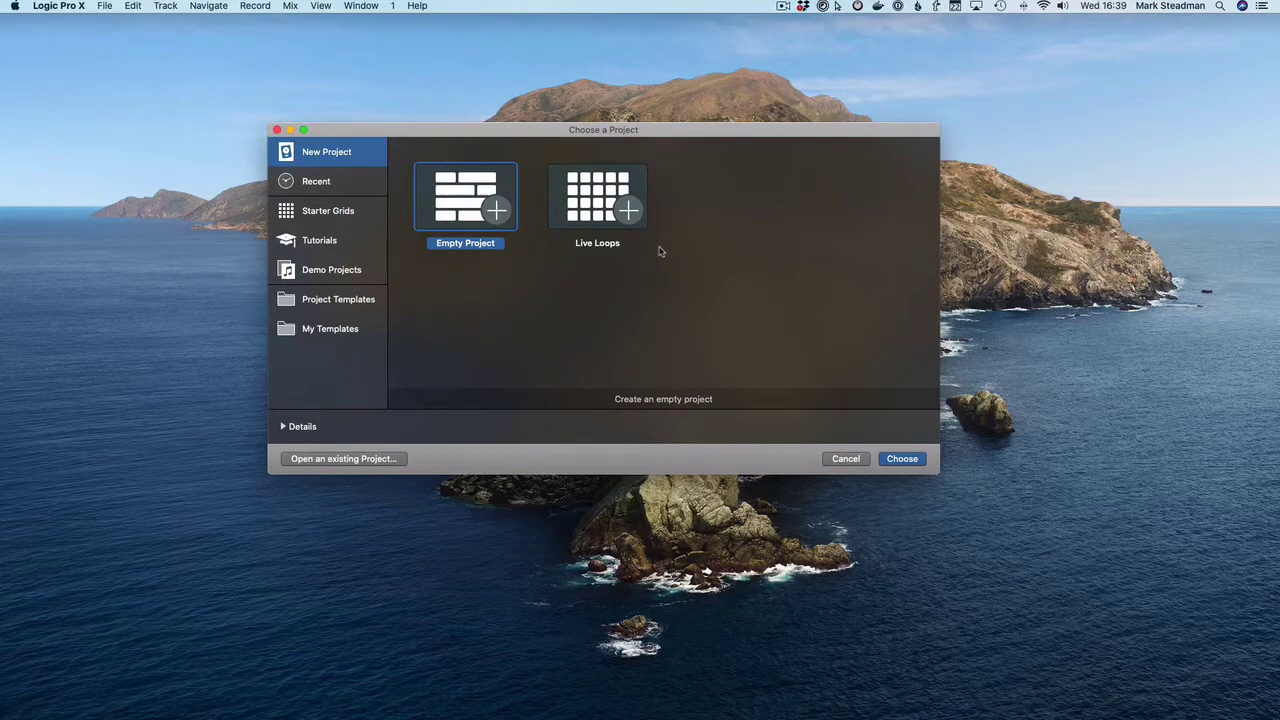
{"action": "double_click", "coordinate": [480, 213]}
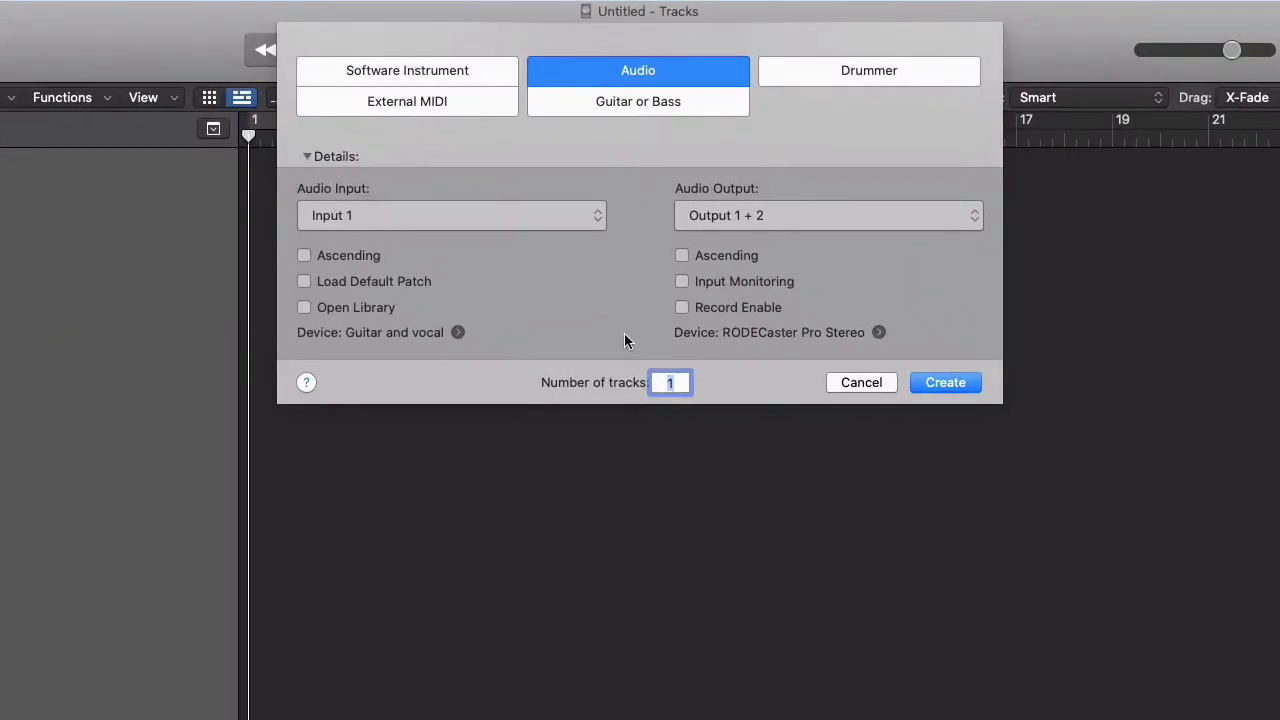
{"action": "type", "text": "4"}
{"action": "key", "text": "Return"}
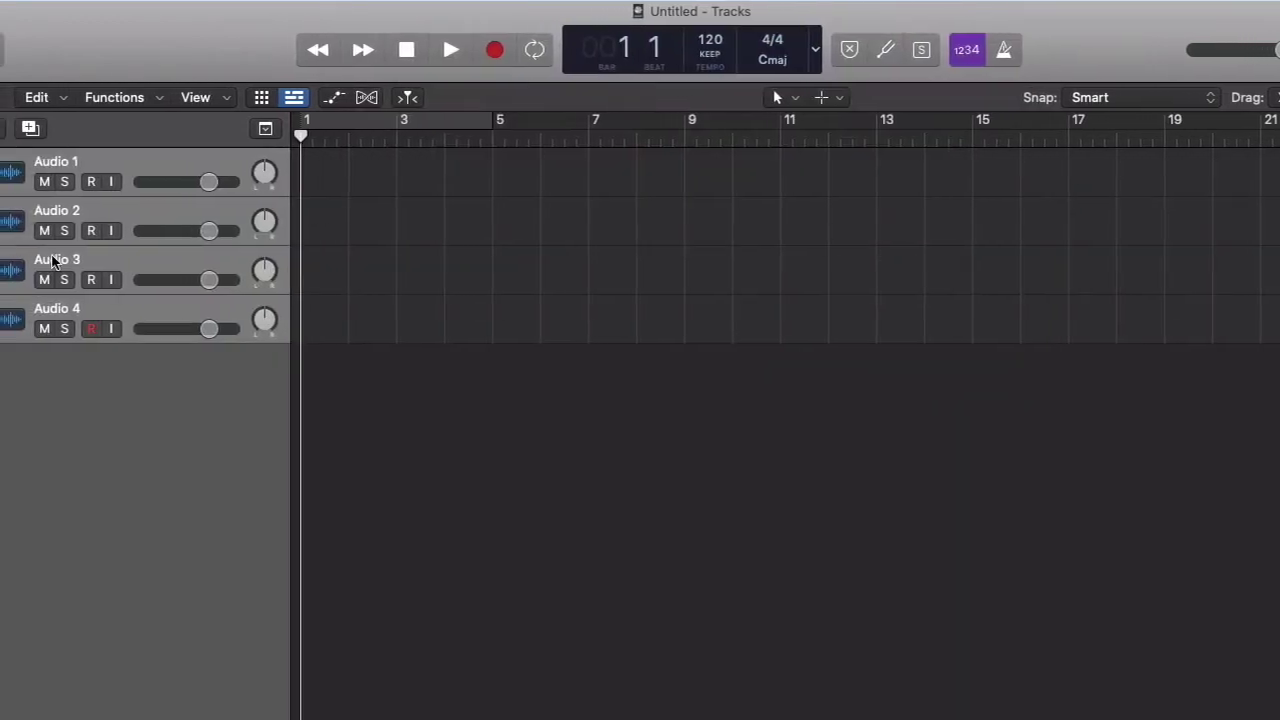
- Rename the four tracks to Intro & Outro, Host, Guest and Music
{"action": "double_click", "coordinate": [98, 160]}
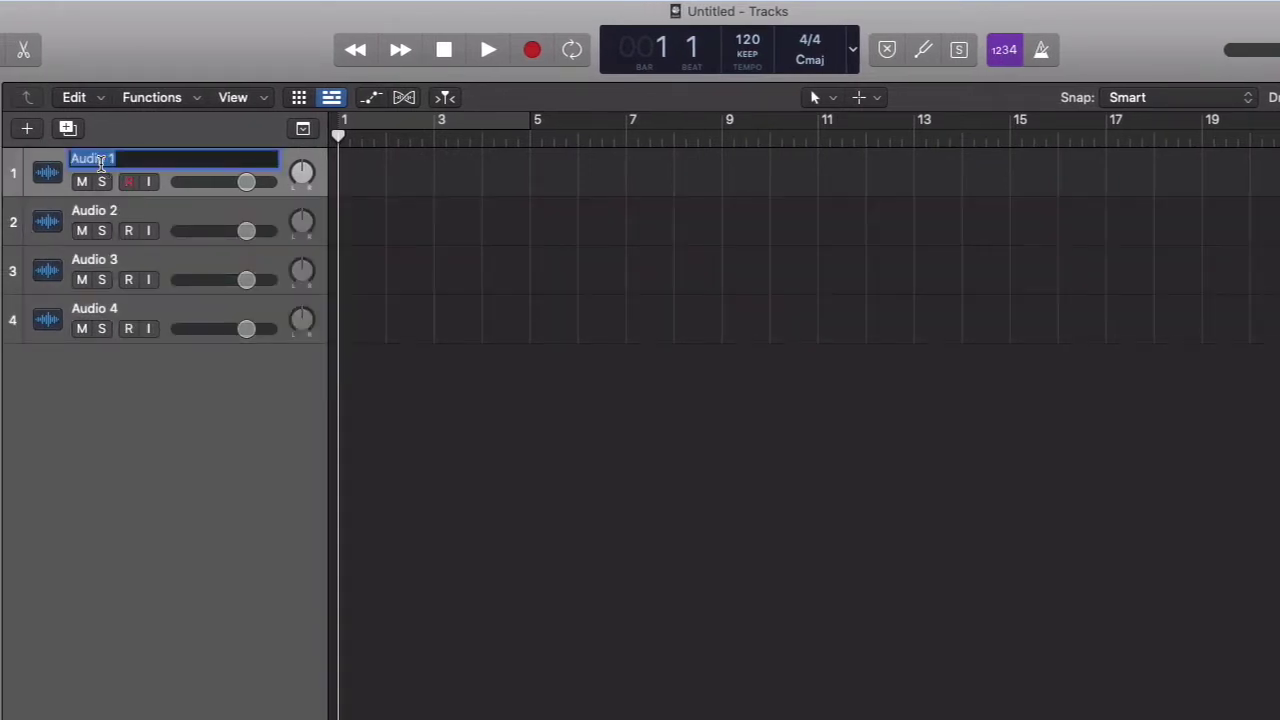
{"action": "type", "text": "Intro & Outro"}
{"action": "key", "text": "Return"}
{"action": "double_click", "coordinate": [86, 211]}
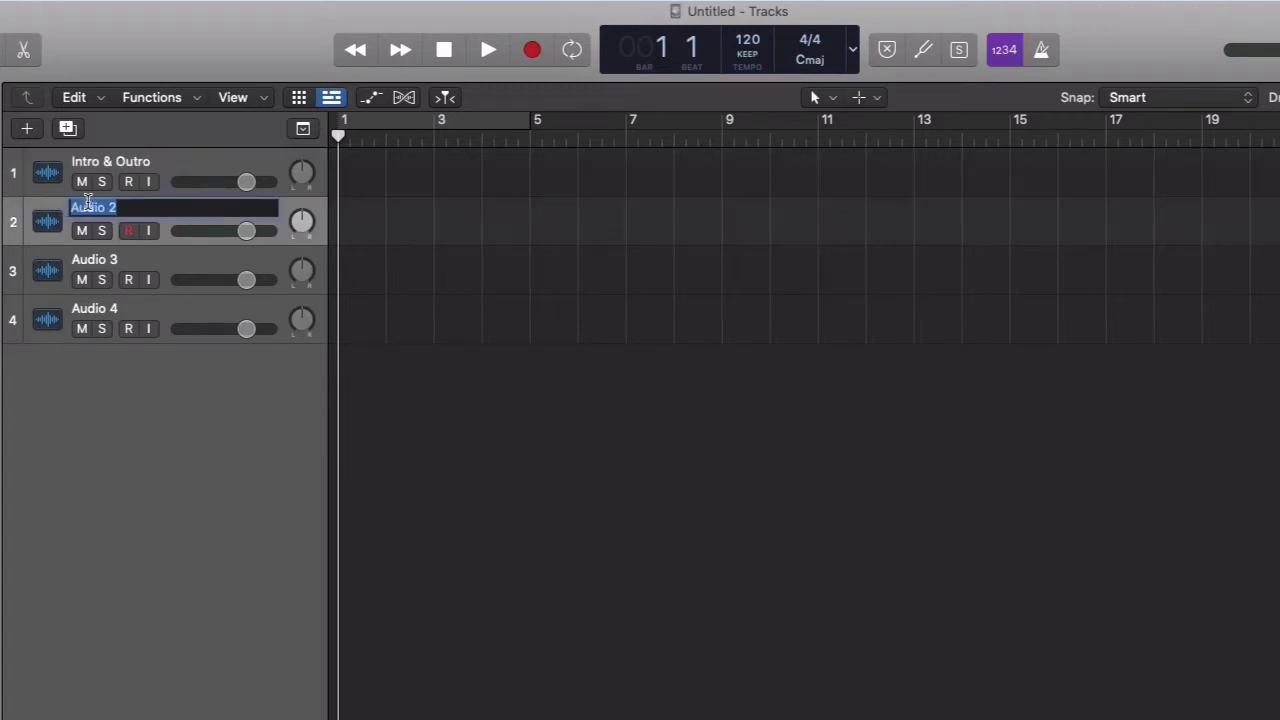
{"action": "type", "text": "P"}
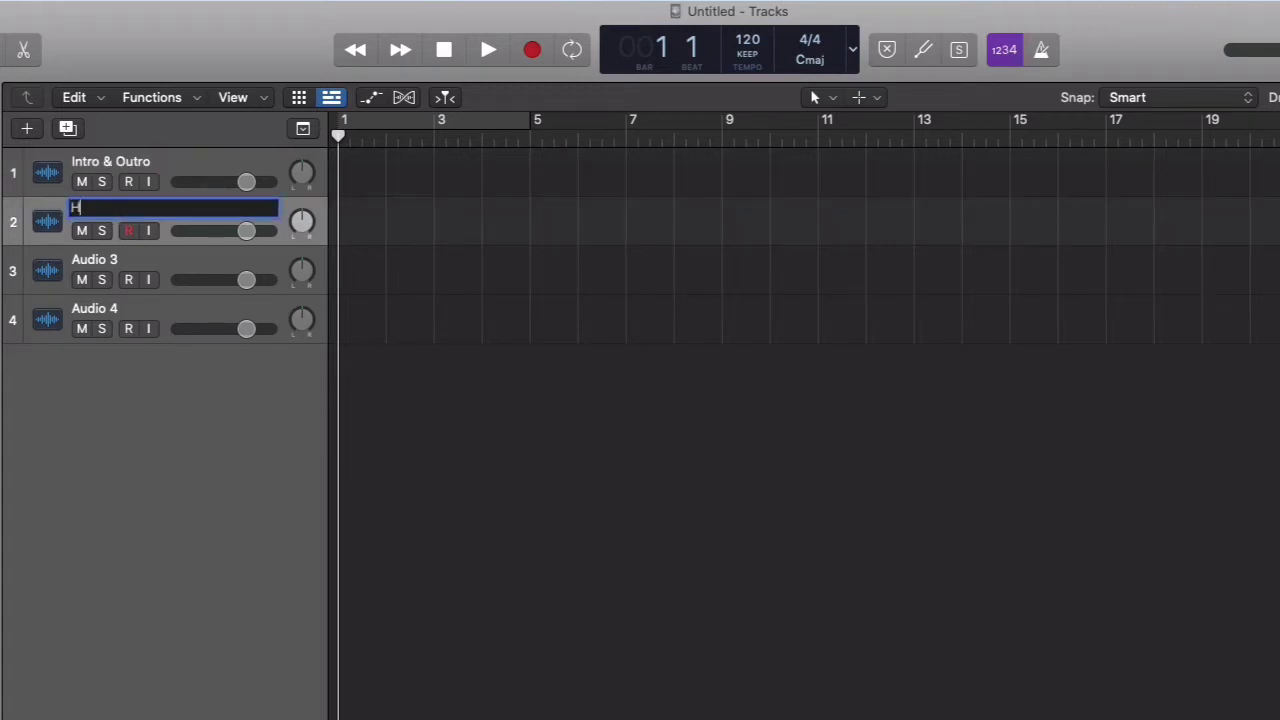
{"action": "type", "text": "ost"}
{"action": "key", "text": "Return"}
{"action": "double_click", "coordinate": [86, 256]}
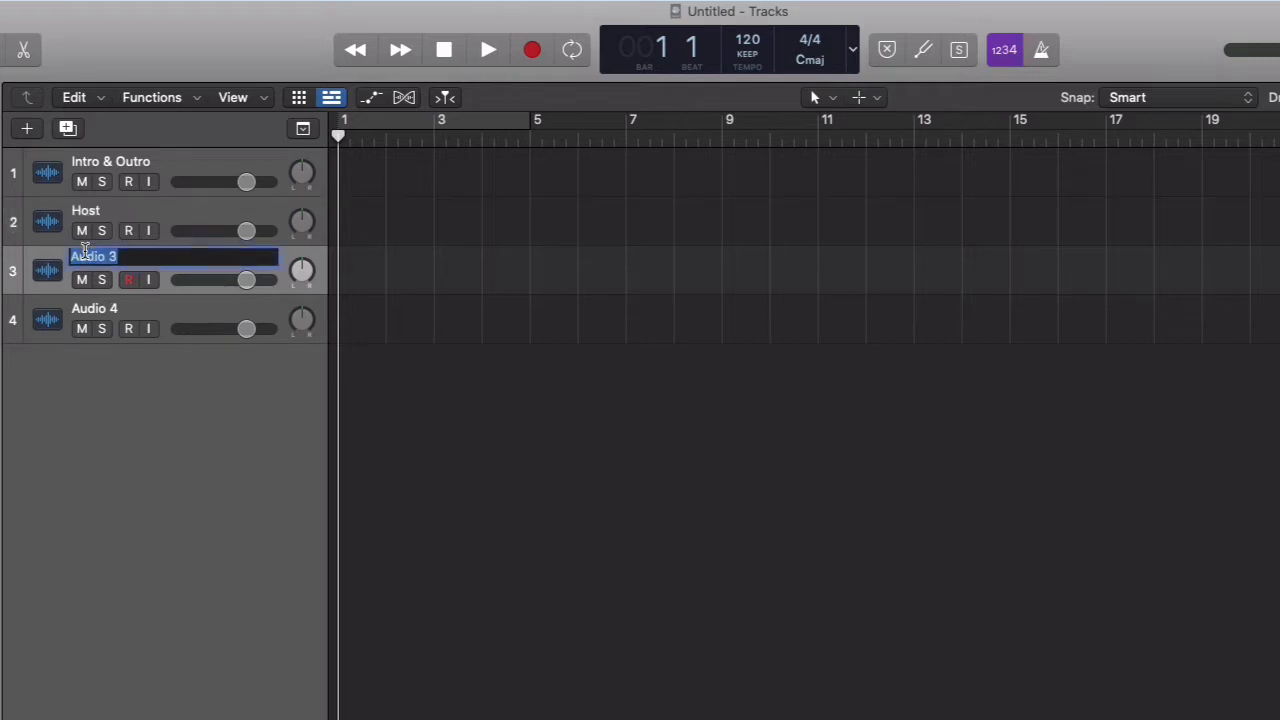
{"action": "type", "text": "Guest"}
{"action": "key", "text": "Return"}
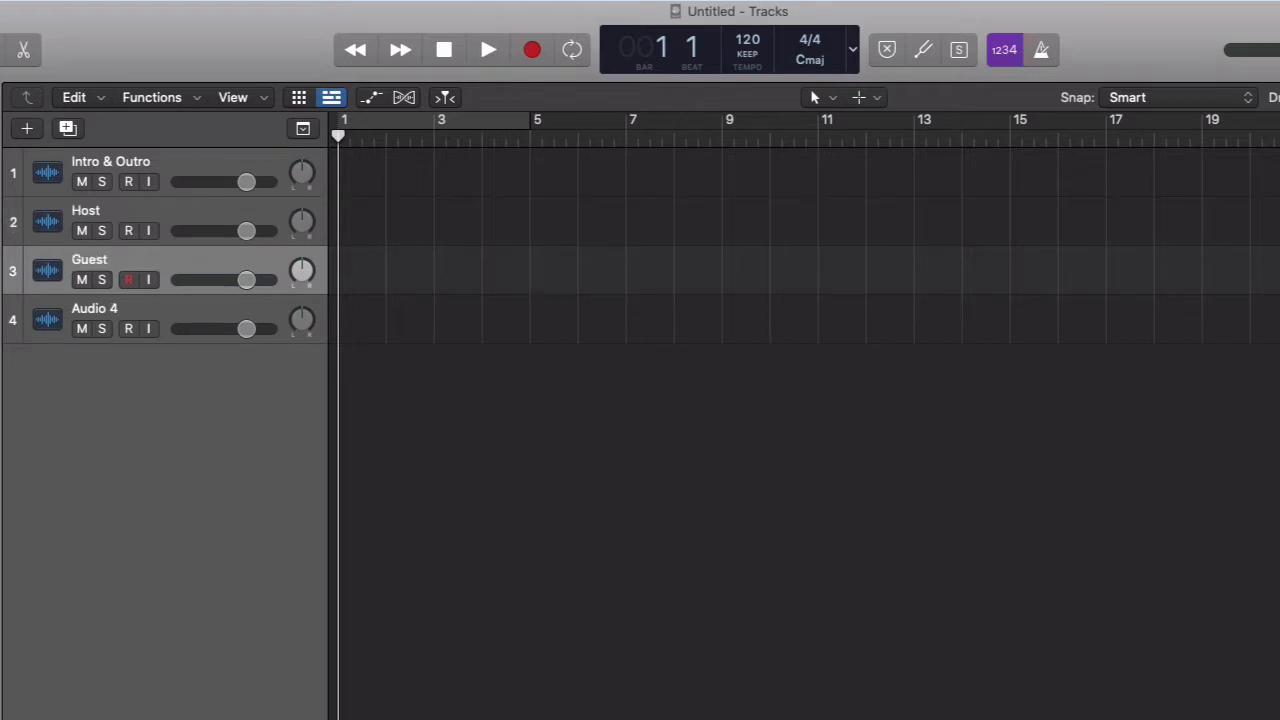
{"action": "double_click", "coordinate": [84, 308]}
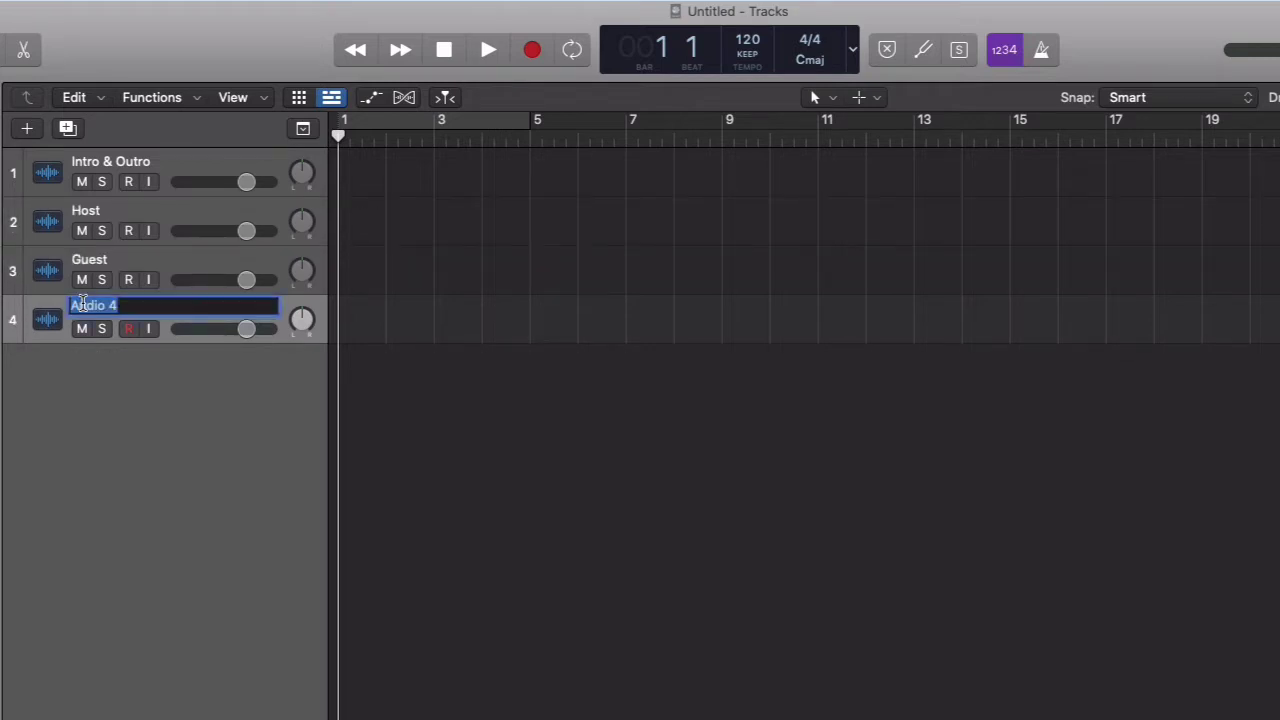
{"action": "type", "text": "Music"}
{"action": "key", "text": "Return"}
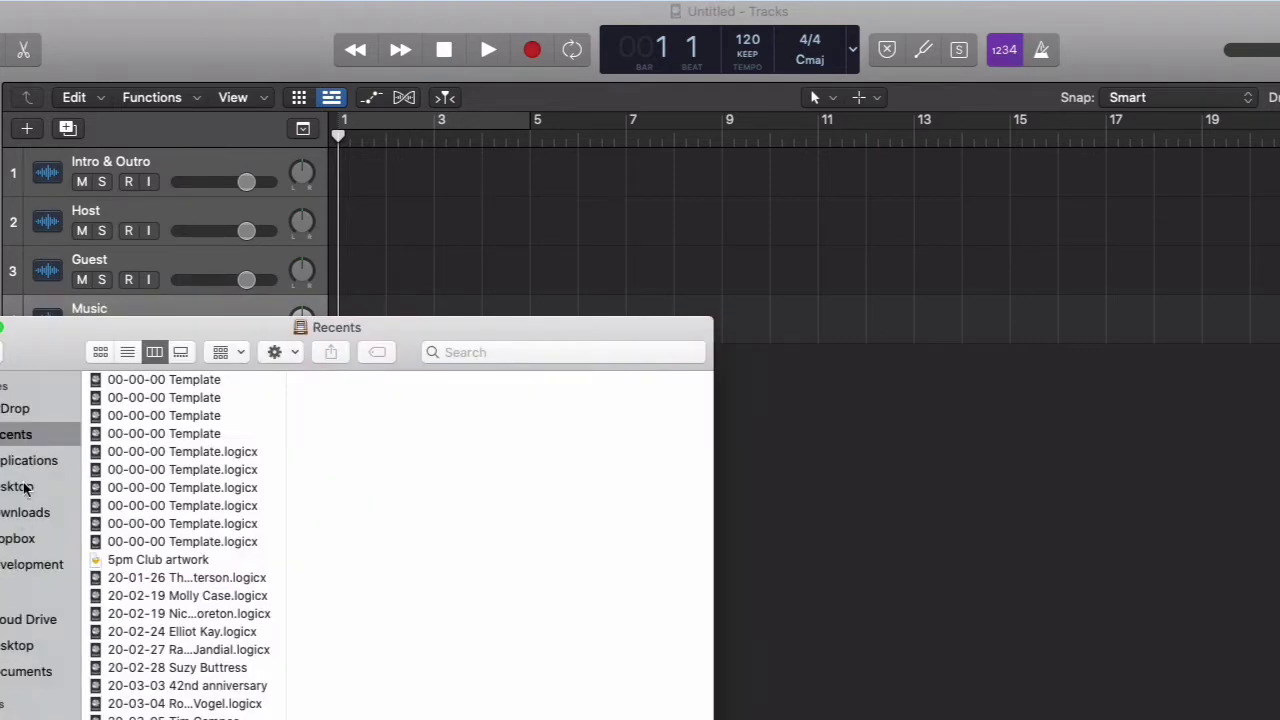
- Drag Intro, Outro, Call (Peter), Call (Amanda) and Music.wav from Desktop > New episode onto their tracks
{"action": "left_click", "coordinate": [25, 487]}
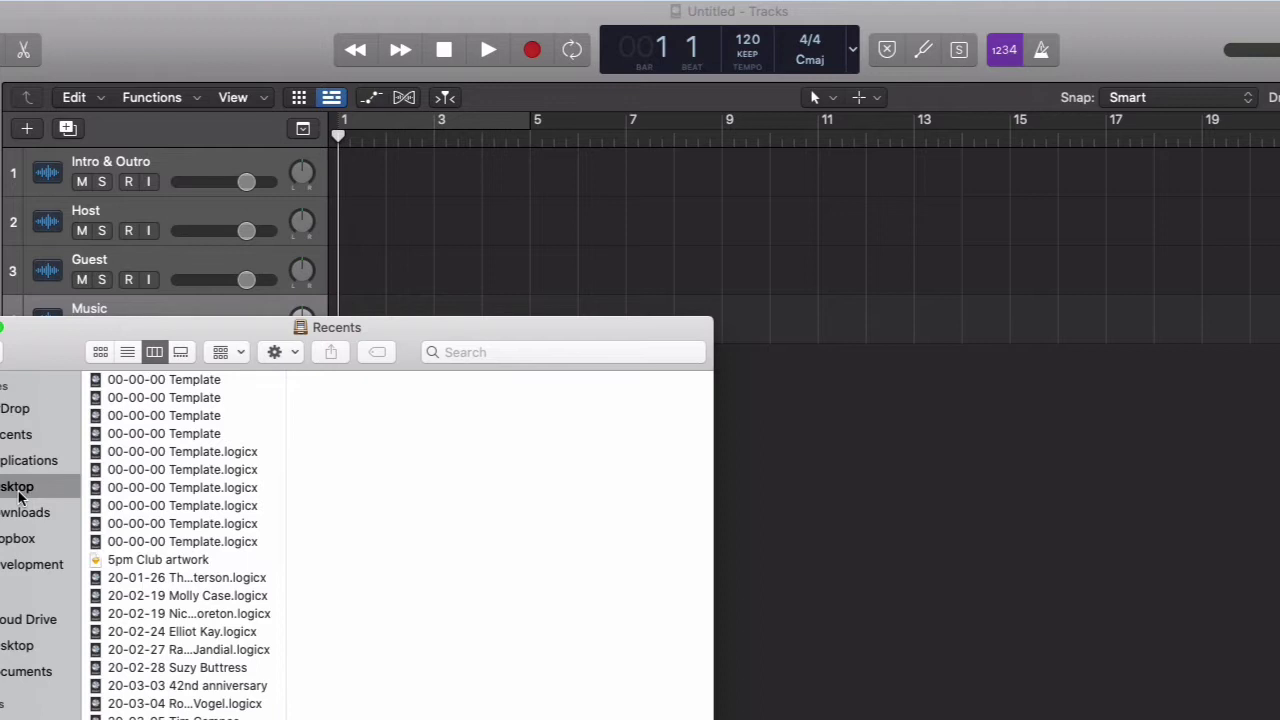
{"action": "left_click", "coordinate": [172, 436]}
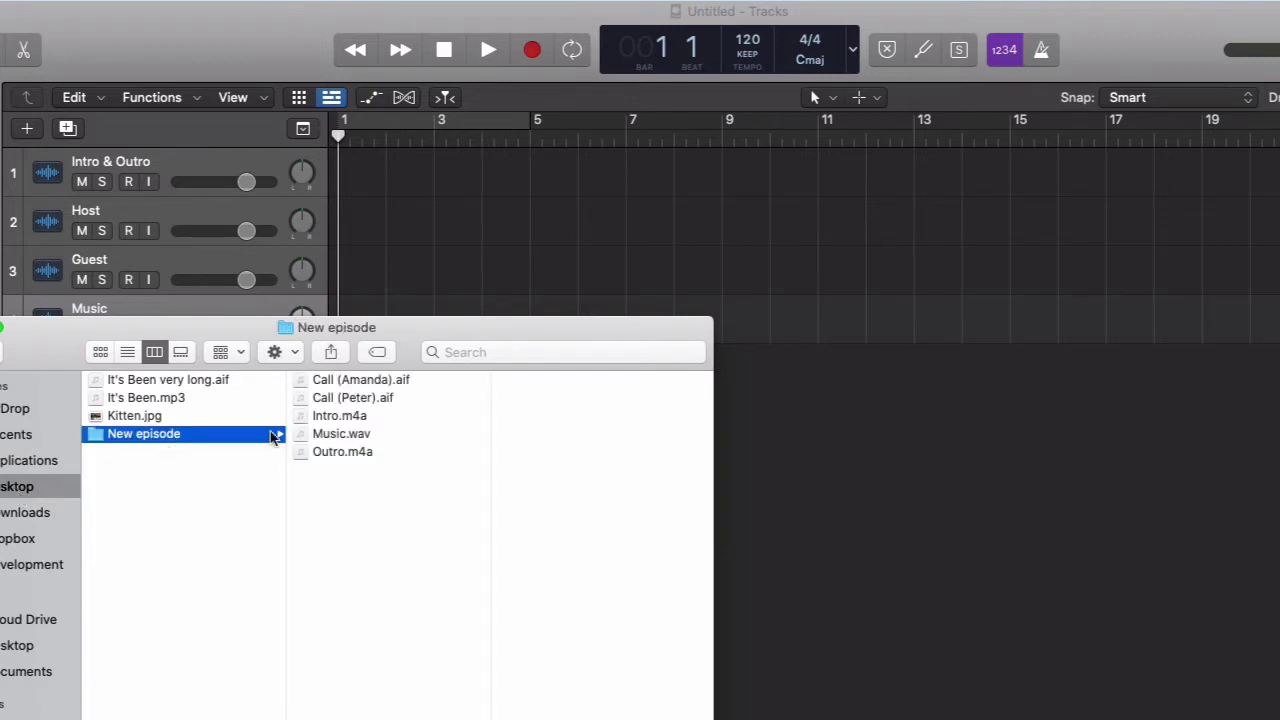
{"action": "left_click_drag", "start_coordinate": [339, 415], "coordinate": [345, 191]}
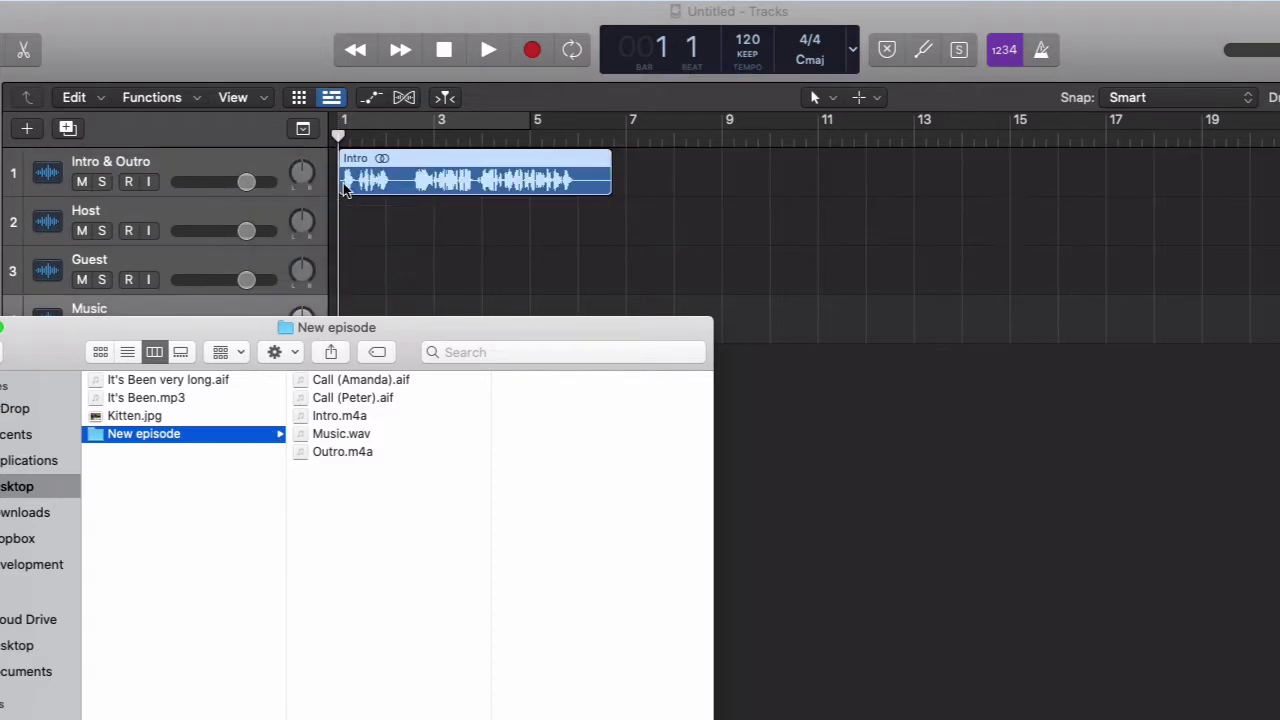
{"action": "left_click_drag", "start_coordinate": [305, 459], "coordinate": [816, 190]}
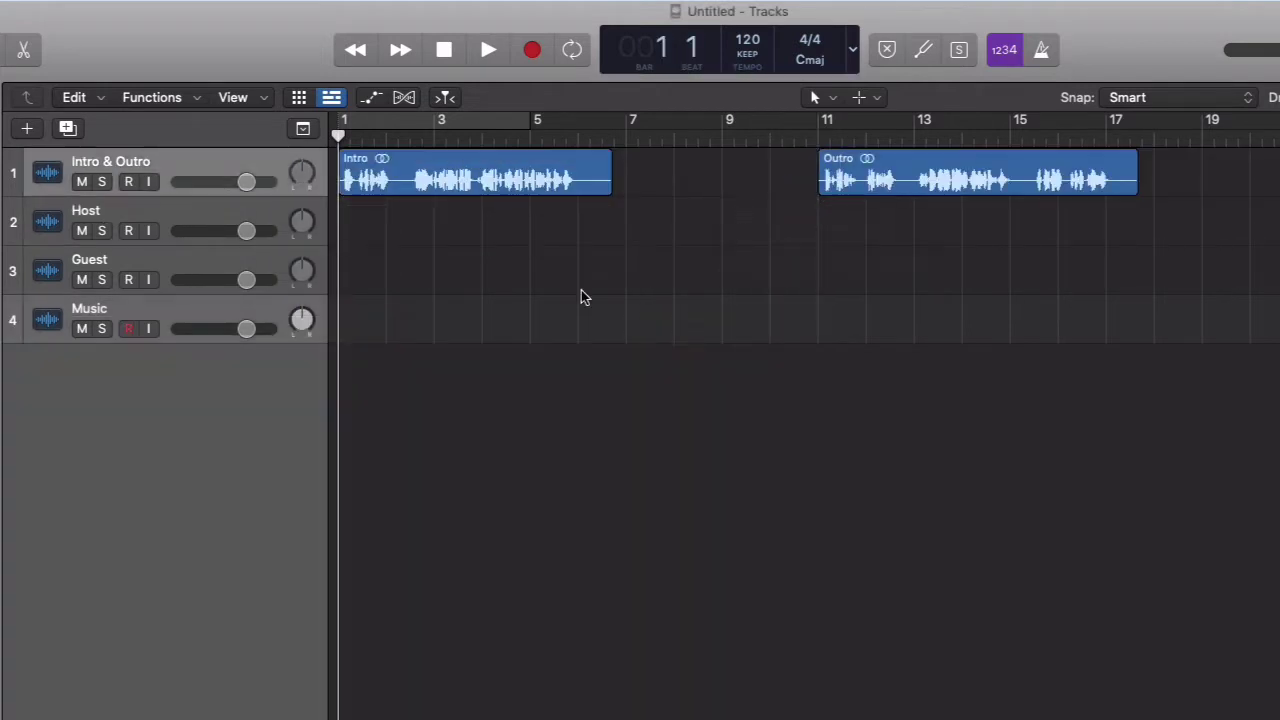
{"action": "key", "text": "super+Tab"}
{"action": "left_click_drag", "start_coordinate": [318, 403], "coordinate": [628, 242]}
{"action": "left_click_drag", "start_coordinate": [378, 384], "coordinate": [620, 280]}
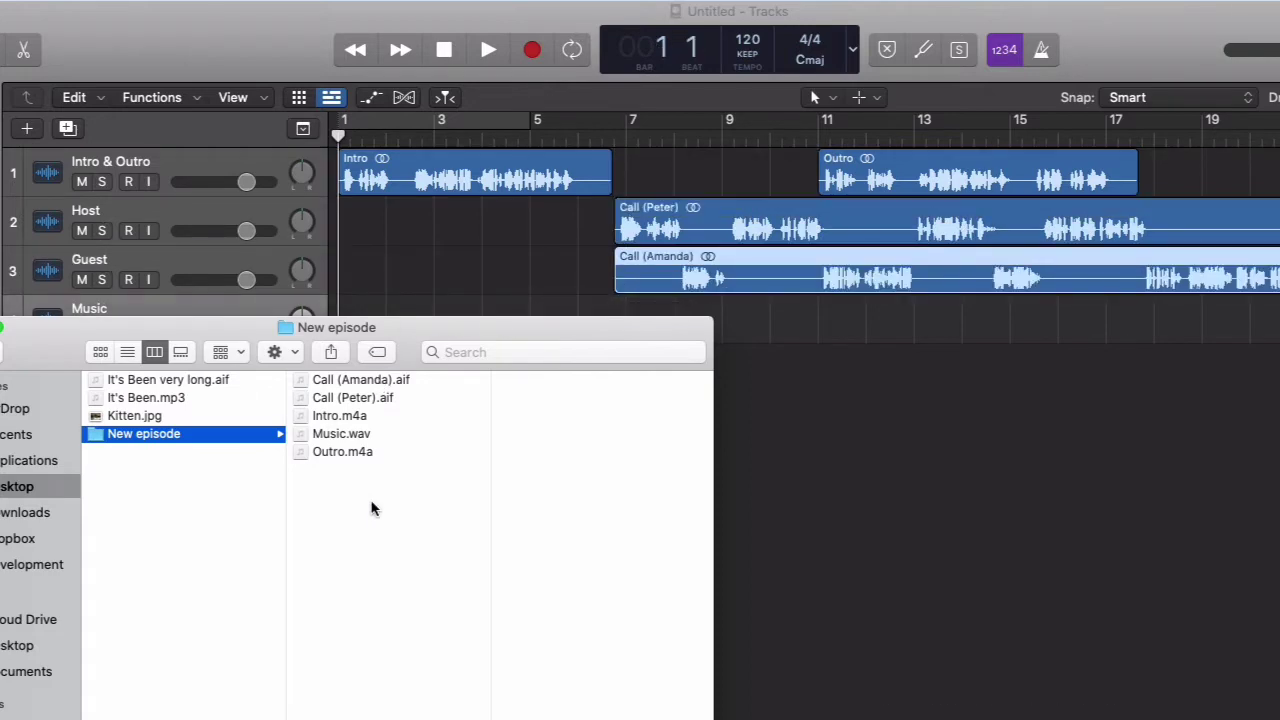
{"action": "left_click_drag", "start_coordinate": [372, 444], "coordinate": [360, 325]}
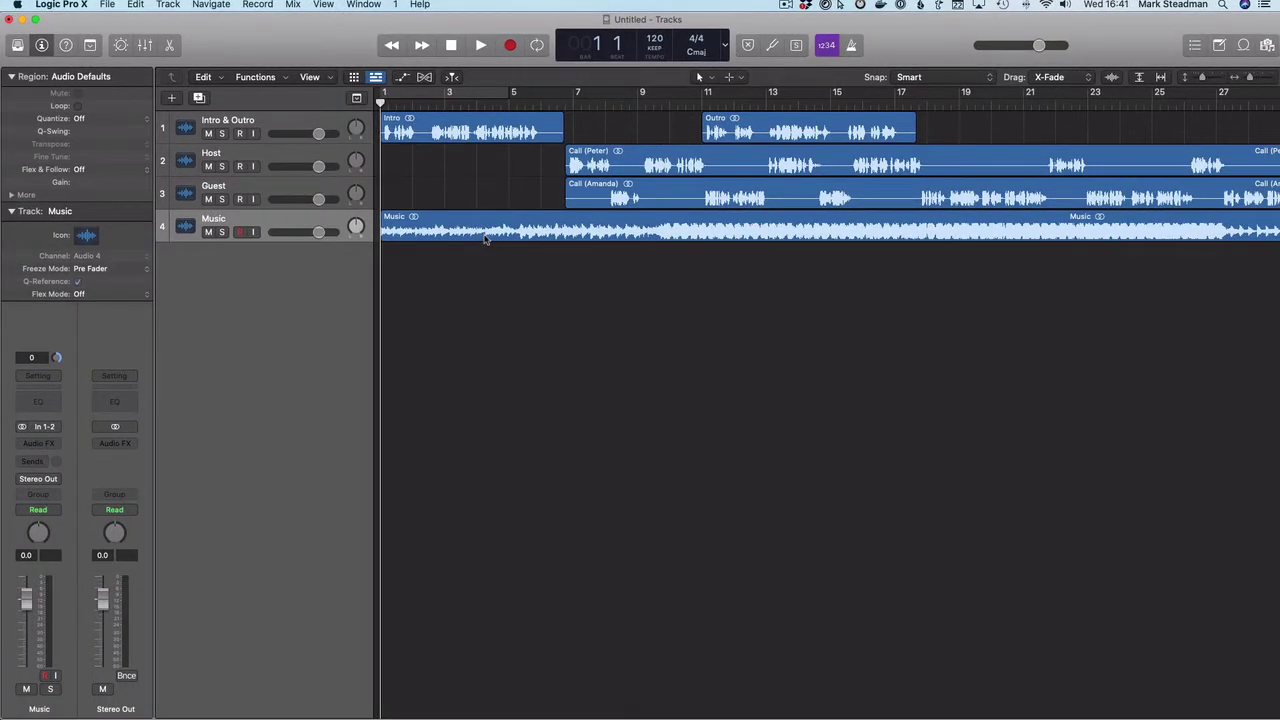
- Enlarge the track lanes twice and drag the Outro region later to around bar 38
{"action": "key", "text": "super+Down"}
{"action": "key", "text": "super+Down"}
{"action": "key", "text": "super+Down"}
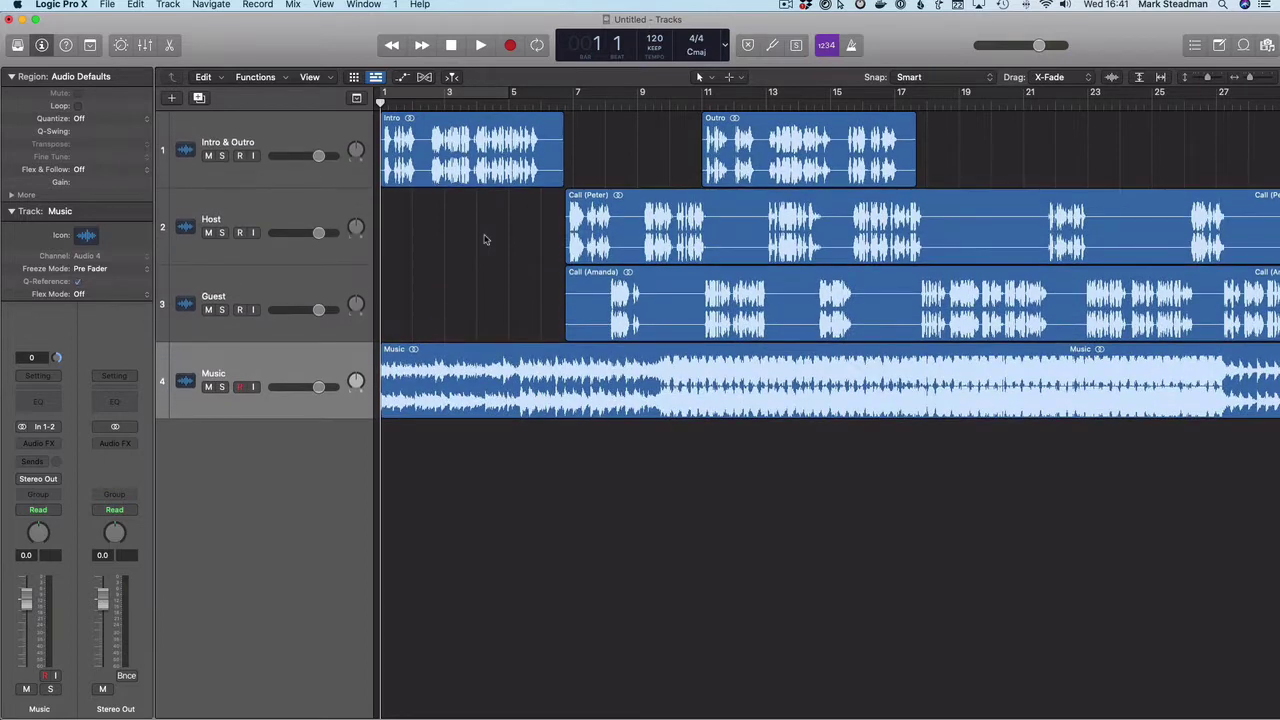
{"action": "key", "text": "super+Down"}
{"action": "key", "text": "super+Down"}
{"action": "key", "text": "super+Down"}
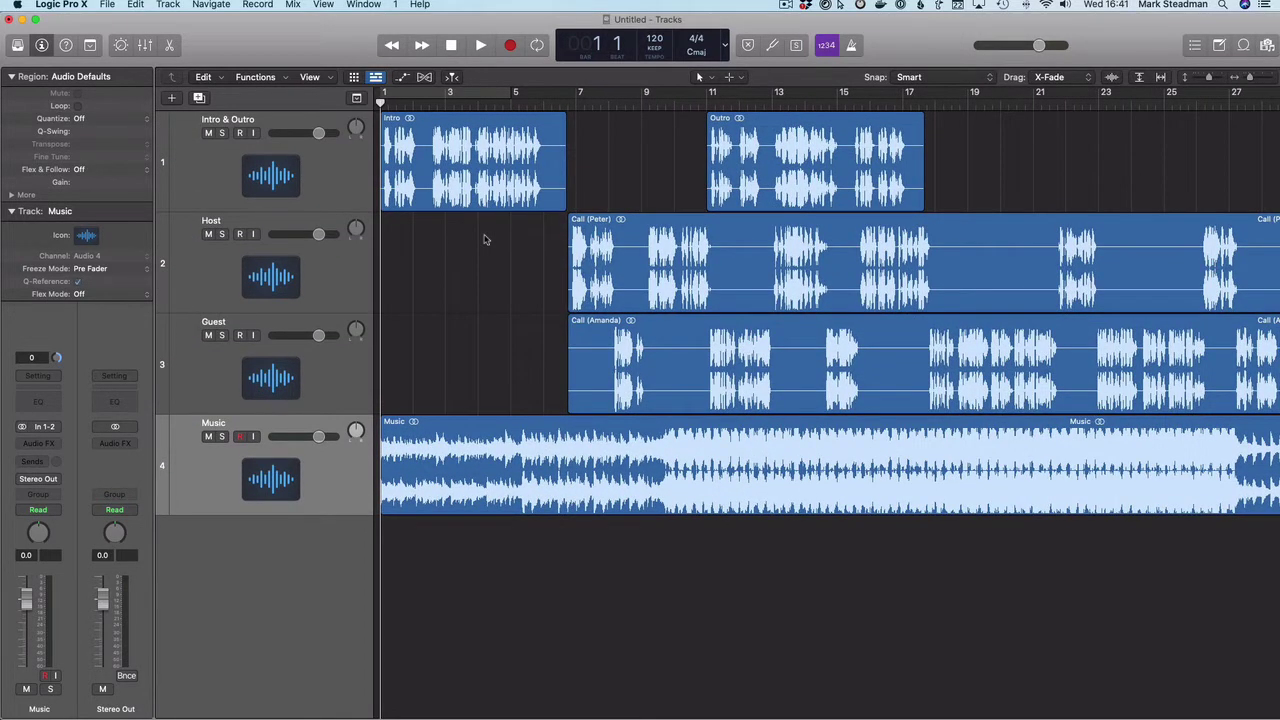
{"action": "scroll", "coordinate": [484, 239], "scroll_direction": "right", "scroll_amount": 15}
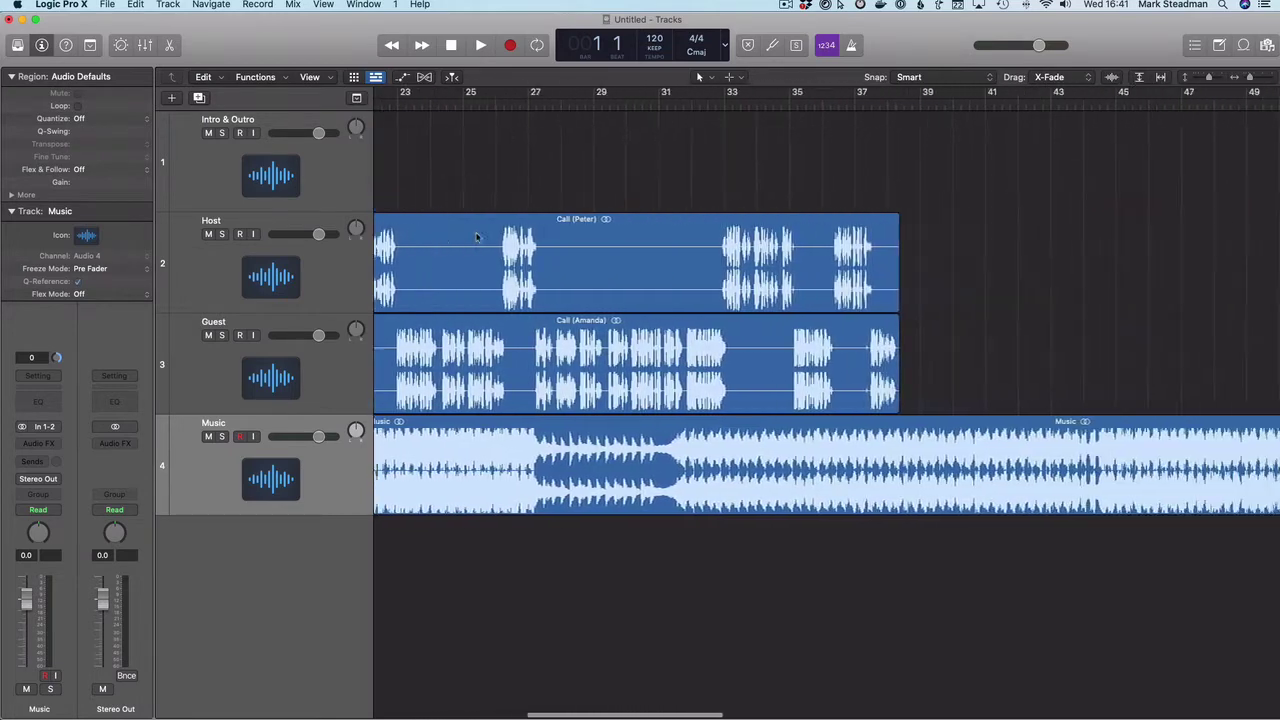
{"action": "scroll", "coordinate": [477, 237], "scroll_direction": "left", "scroll_amount": 15}
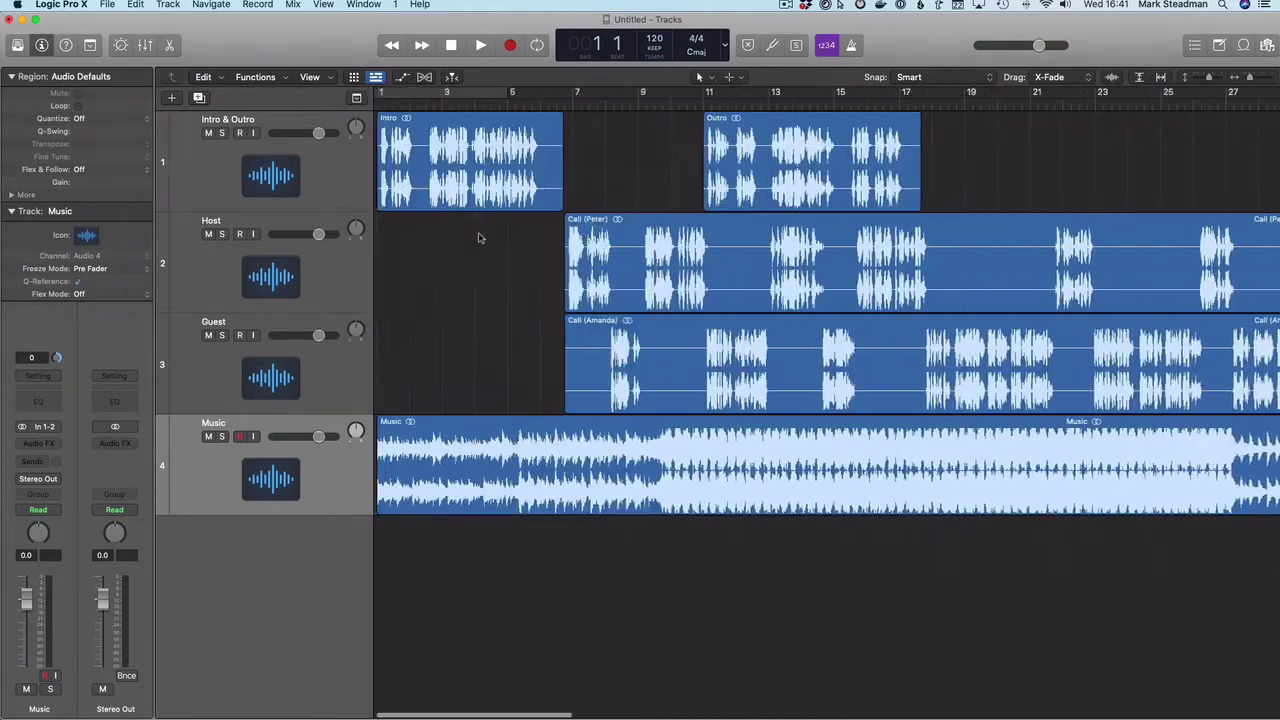
{"action": "scroll", "coordinate": [478, 238], "scroll_direction": "down", "scroll_amount": 5}
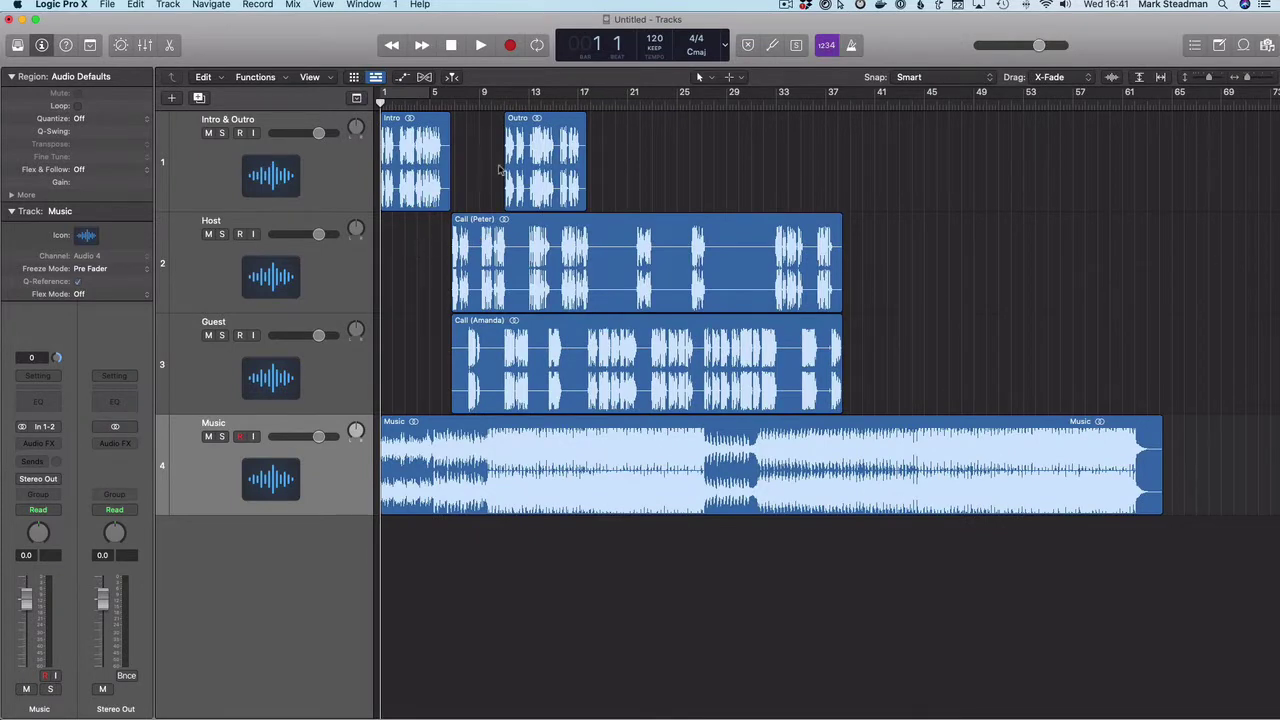
{"action": "left_click_drag", "start_coordinate": [566, 176], "coordinate": [890, 165]}
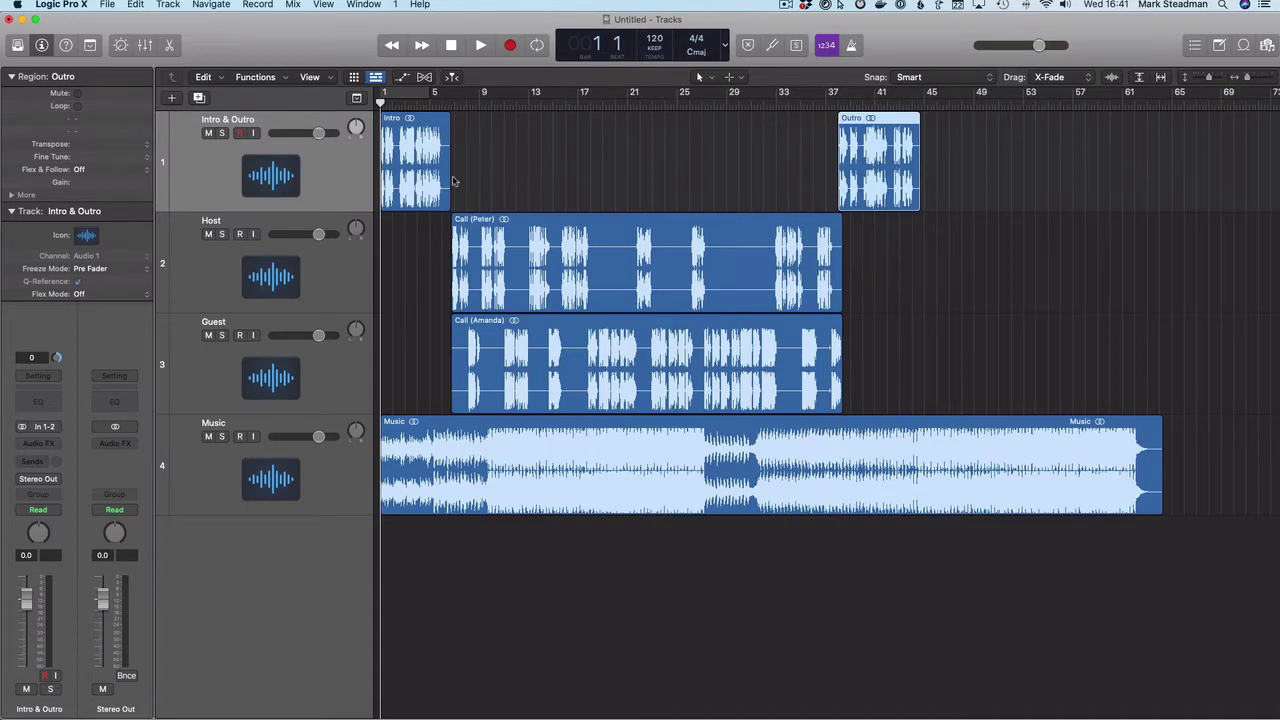
{"action": "scroll", "coordinate": [453, 181], "scroll_direction": "up", "scroll_amount": 5}
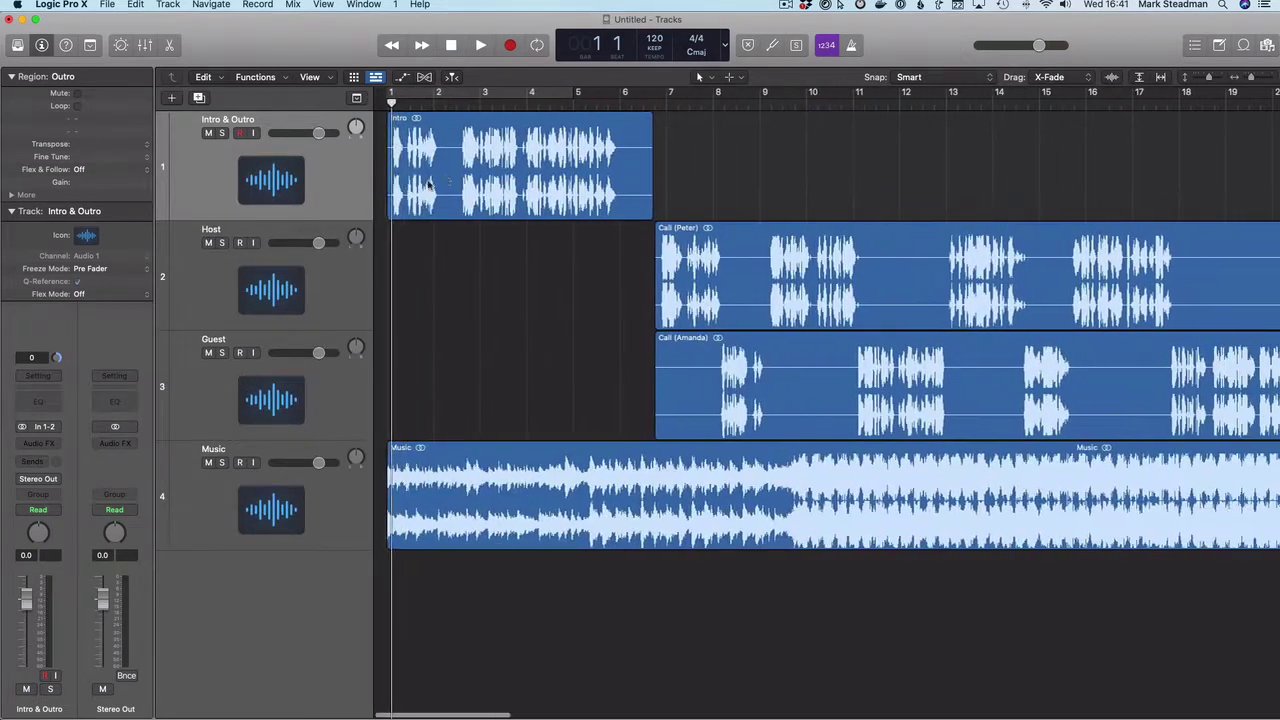
{"action": "scroll", "coordinate": [430, 186], "scroll_direction": "up", "scroll_amount": 5}
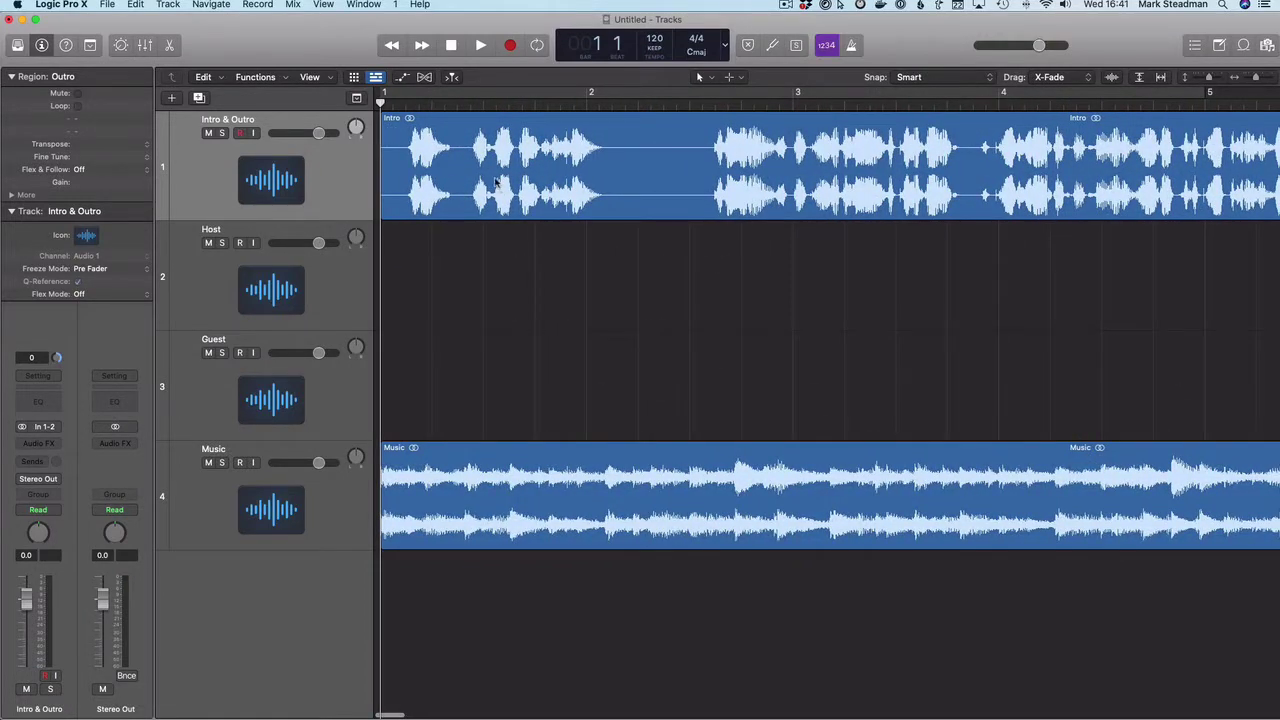
- Move the Intro region from bar 1 to start just after bar 5
{"action": "scroll", "coordinate": [496, 181], "scroll_direction": "down", "scroll_amount": 3}
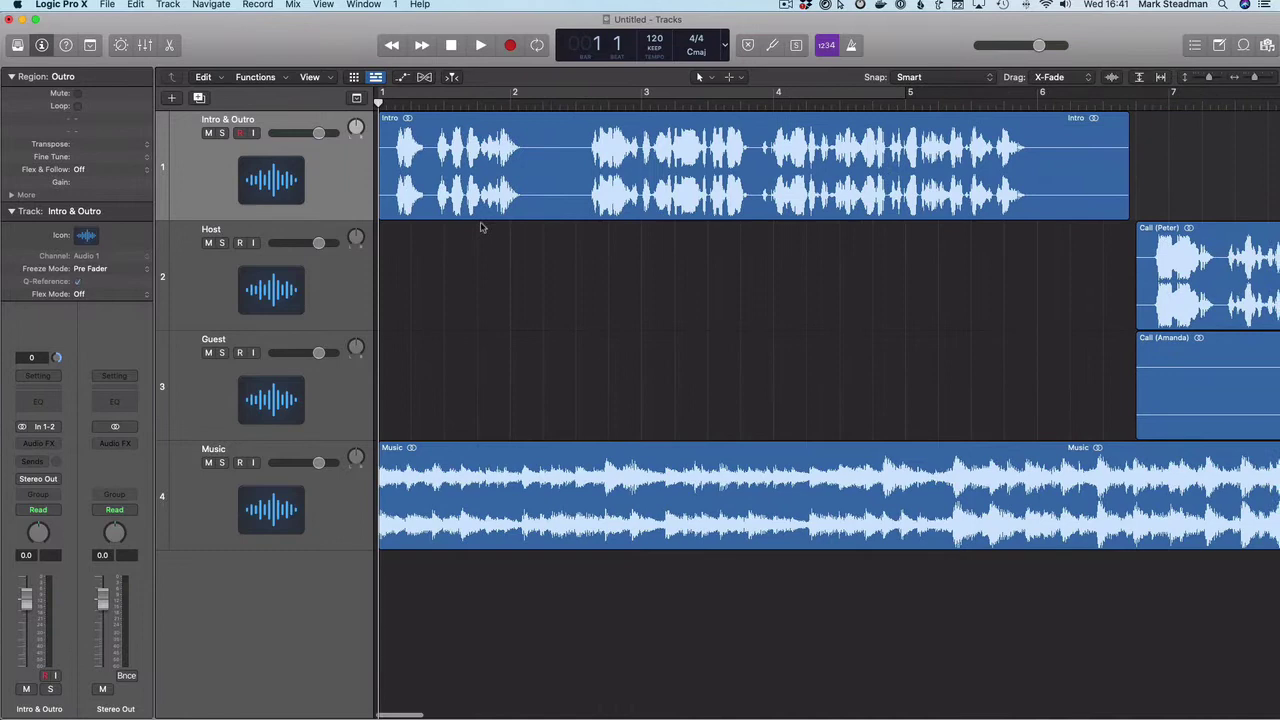
{"action": "left_click", "coordinate": [493, 199]}
{"action": "left_click_drag", "start_coordinate": [500, 193], "coordinate": [1070, 197]}
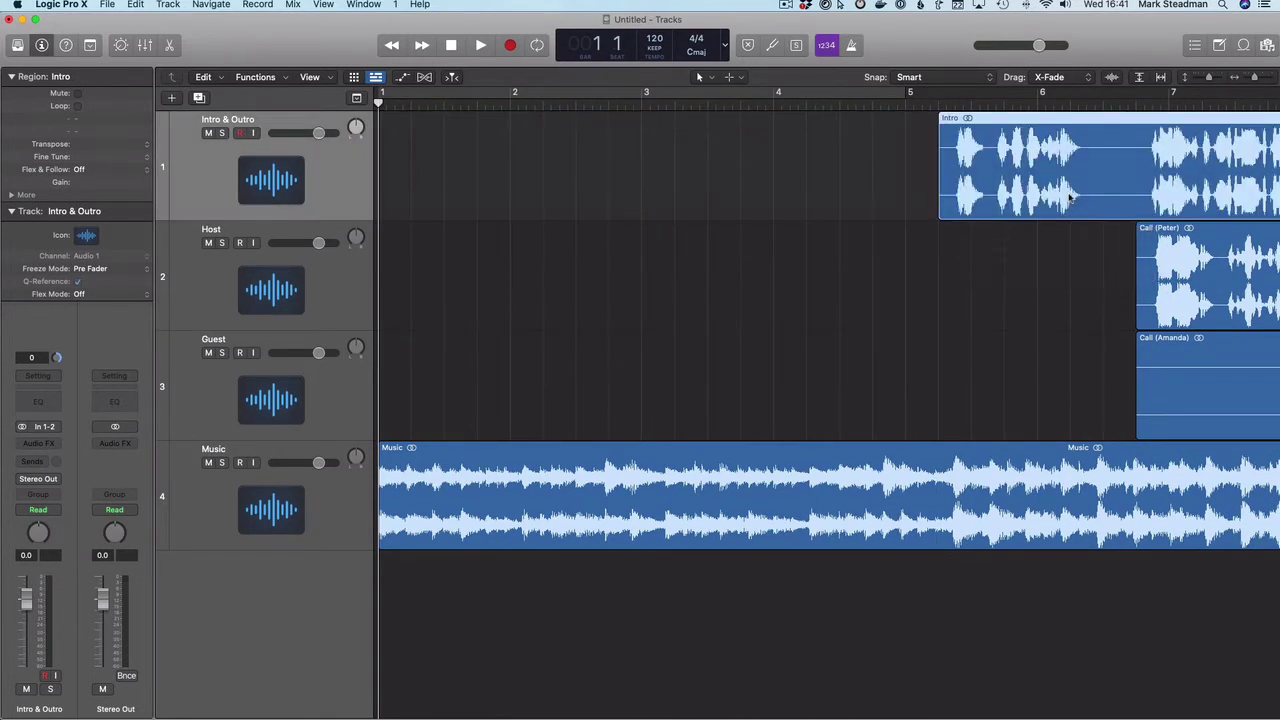
{"action": "scroll", "coordinate": [655, 382], "scroll_direction": "right", "scroll_amount": 10}
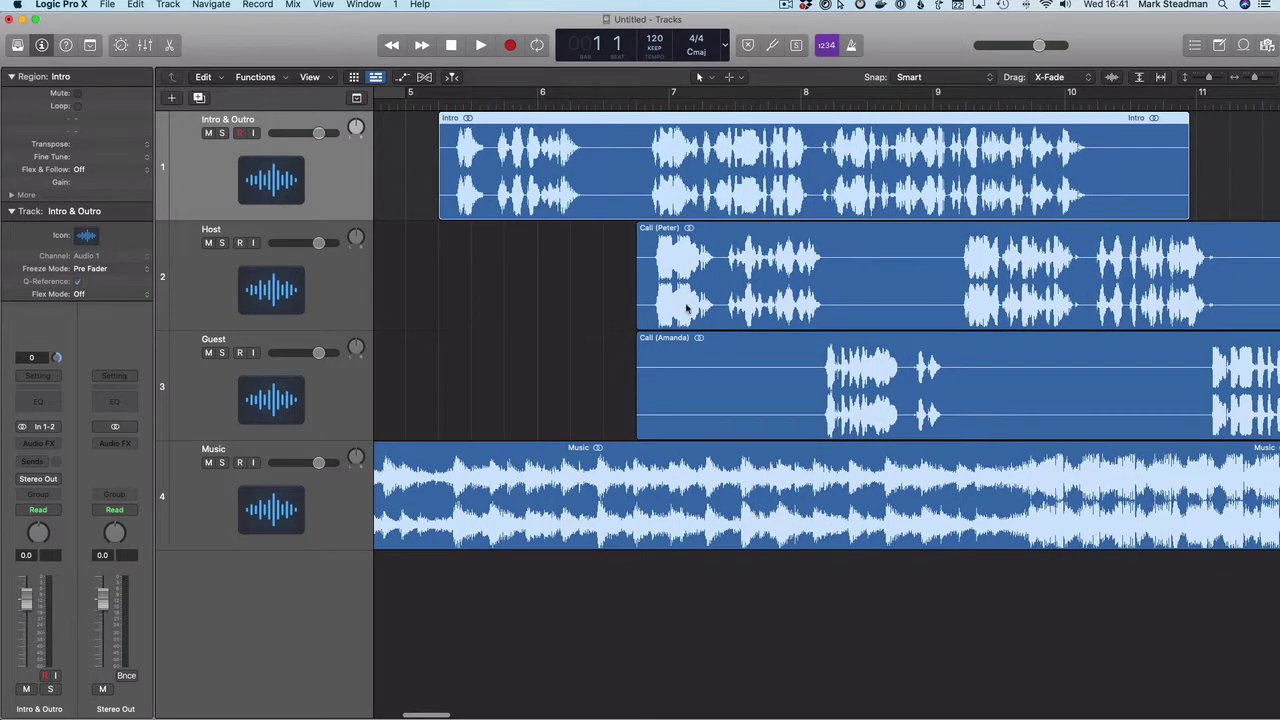
- Select the Call (Peter) region and scroll across the arrangement to review the region layout
{"action": "left_click_drag", "start_coordinate": [686, 309], "coordinate": [686, 310]}
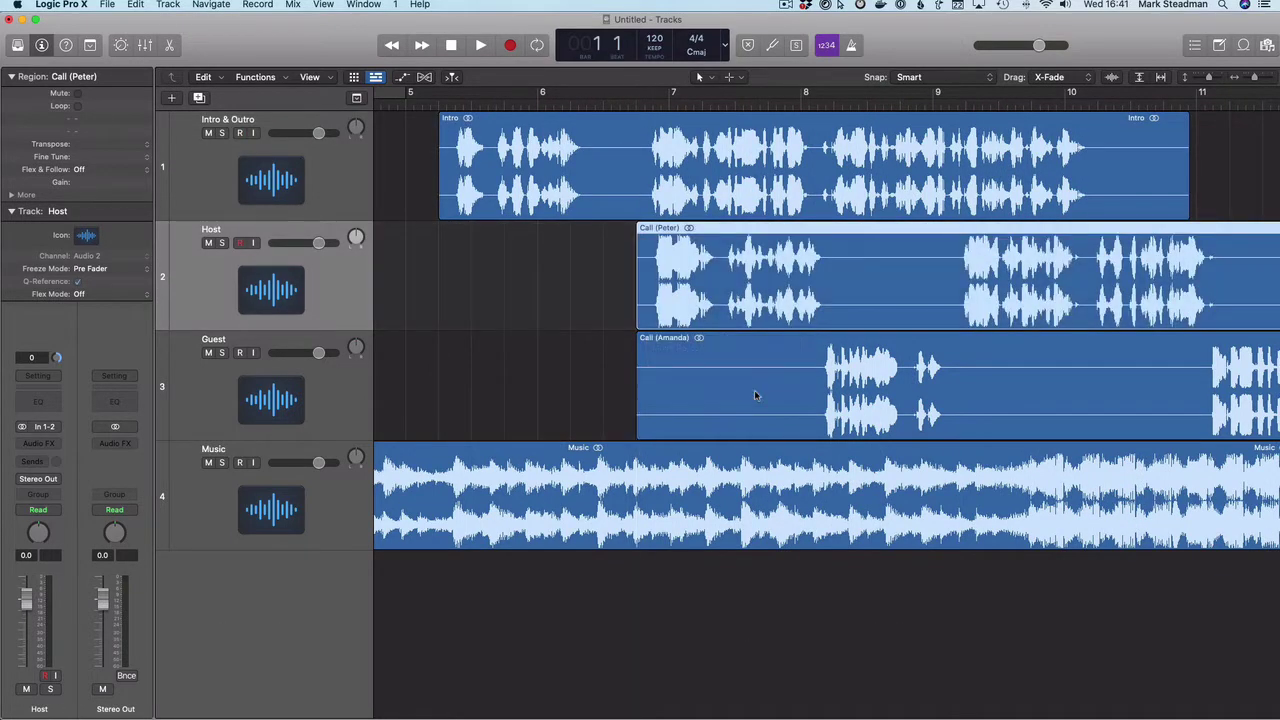
{"action": "scroll", "coordinate": [755, 395], "scroll_direction": "right", "scroll_amount": 7}
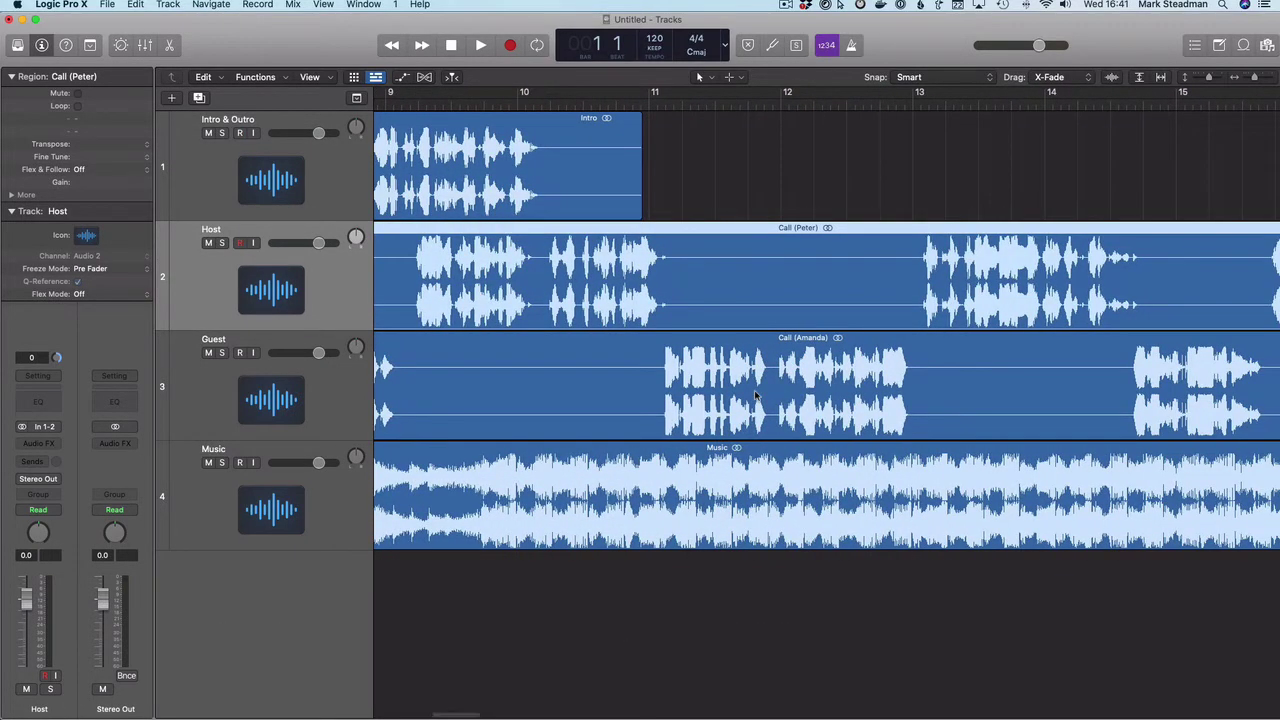
{"action": "scroll", "coordinate": [623, 363], "scroll_direction": "left", "scroll_amount": 3}
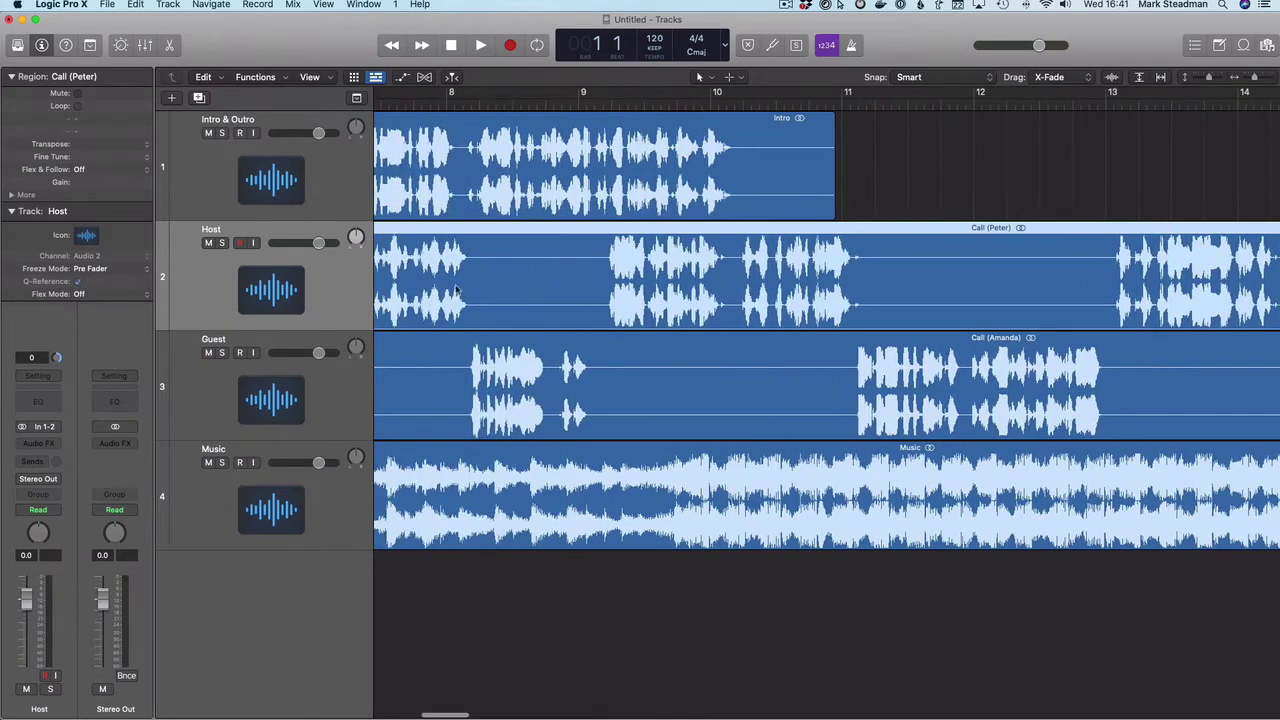
{"action": "scroll", "coordinate": [600, 350], "scroll_direction": "right", "scroll_amount": 3}
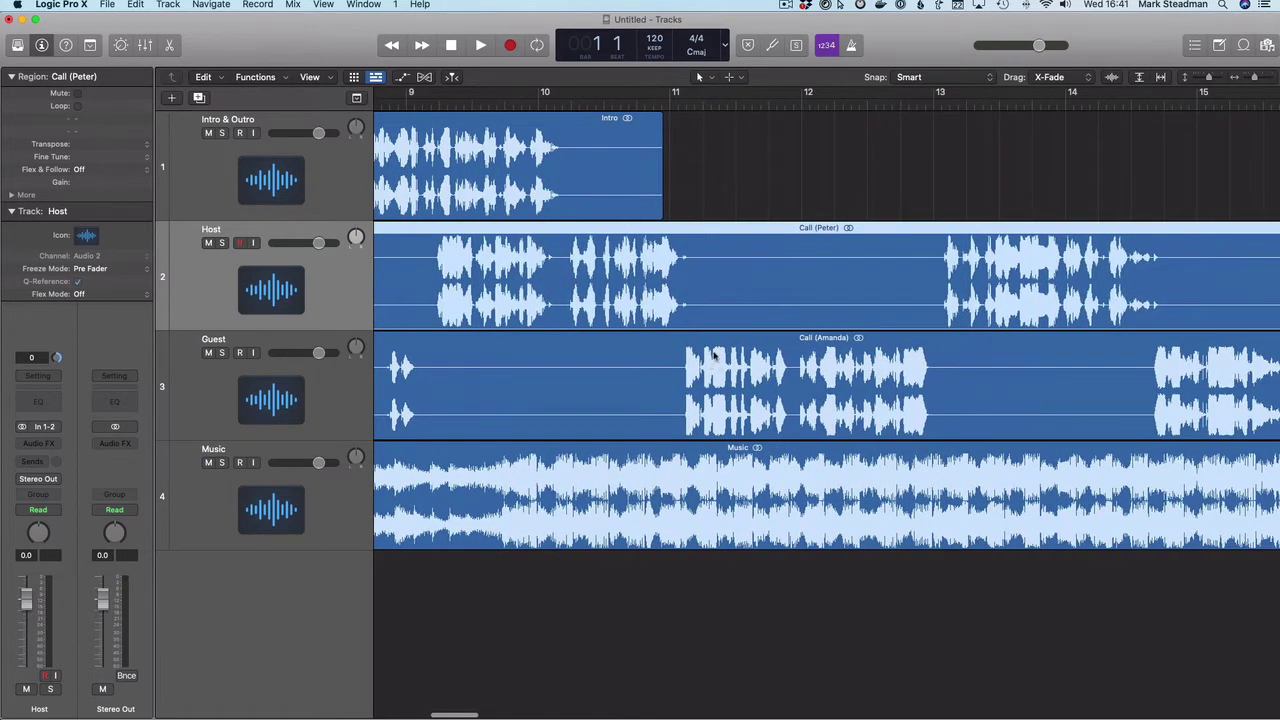
{"action": "scroll", "coordinate": [748, 318], "scroll_direction": "right", "scroll_amount": 10}
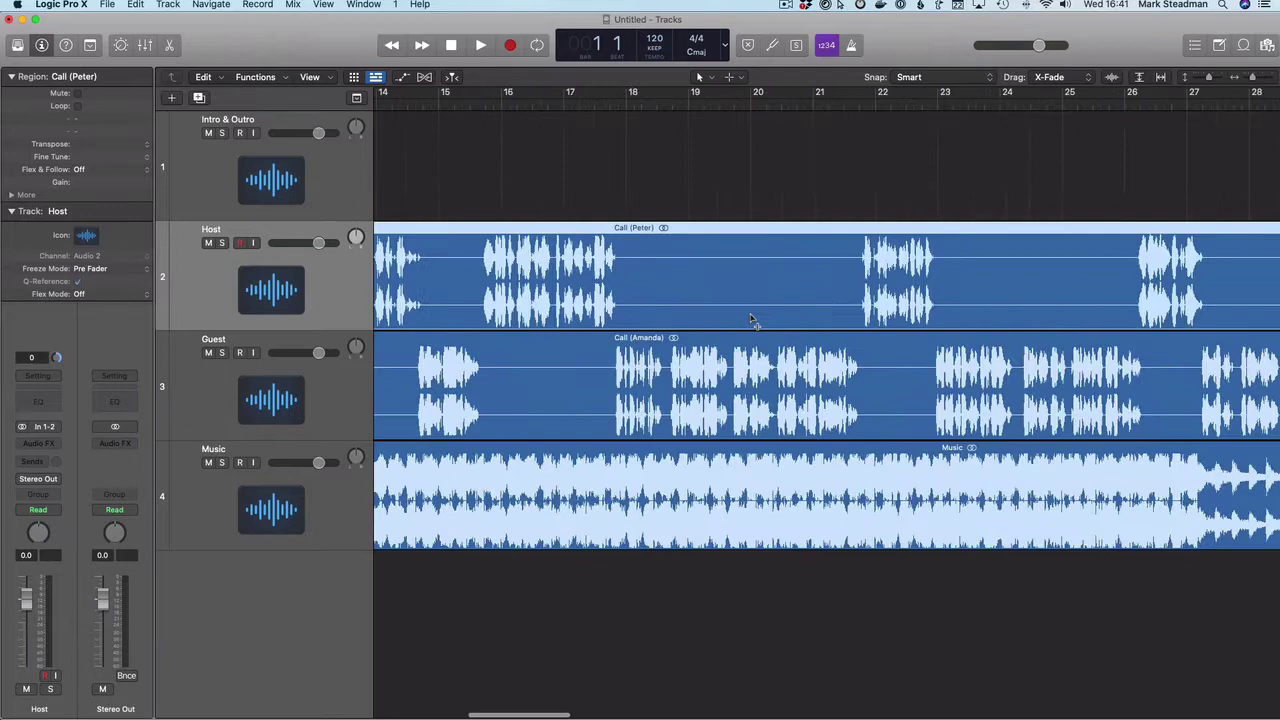
{"action": "scroll", "coordinate": [752, 318], "scroll_direction": "left", "scroll_amount": 10}
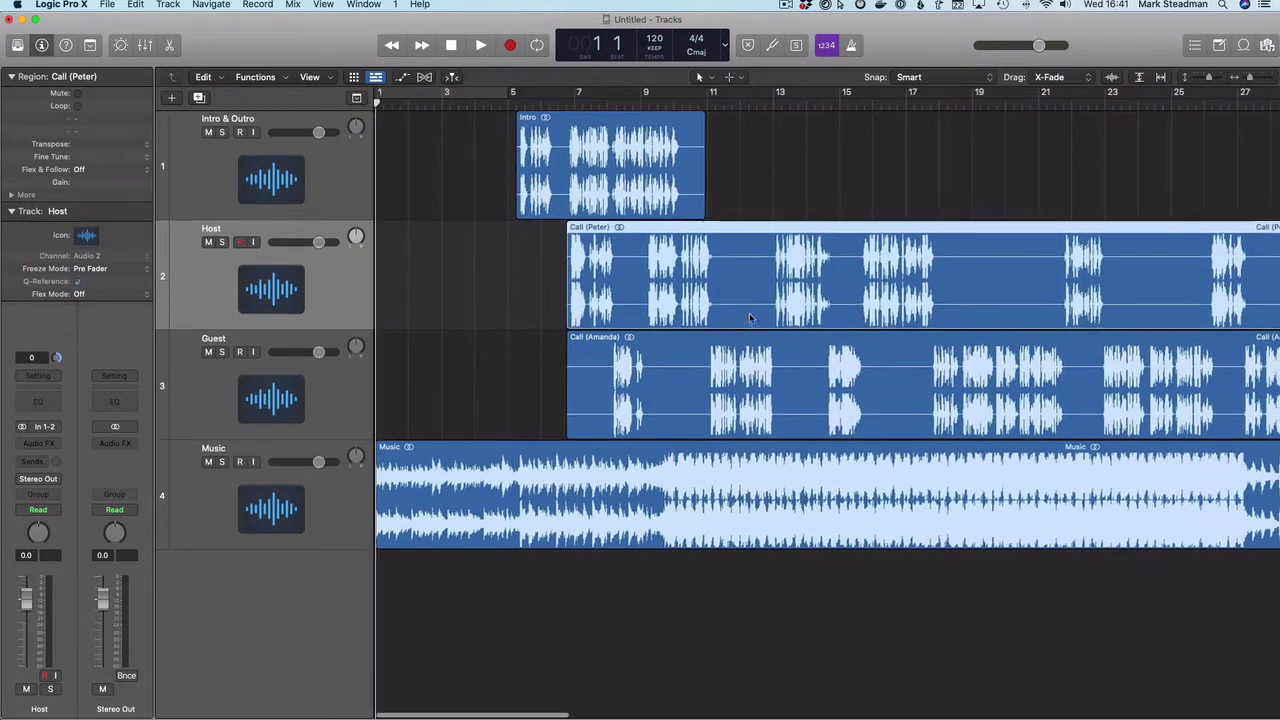
{"action": "scroll", "coordinate": [497, 303], "scroll_direction": "right", "scroll_amount": 1}
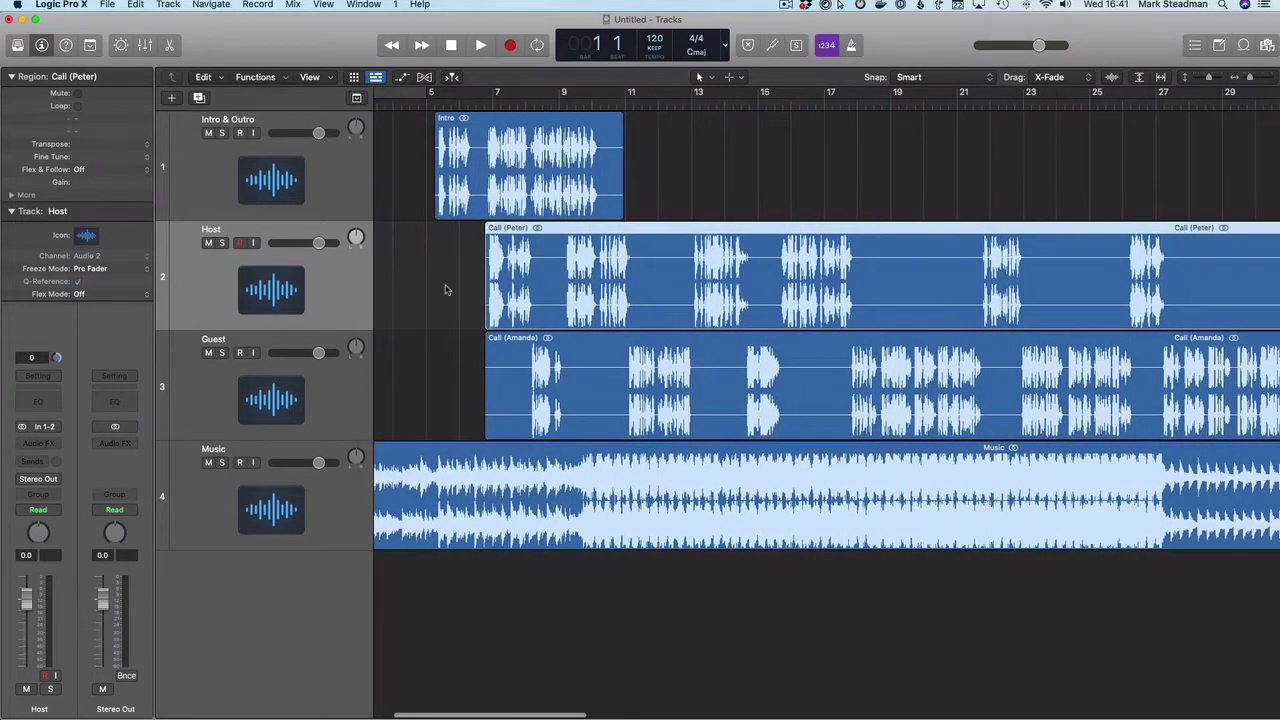
- Select Call (Peter) with every region after it and reposition the Outro and both calls
{"action": "left_click", "coordinate": [447, 290]}
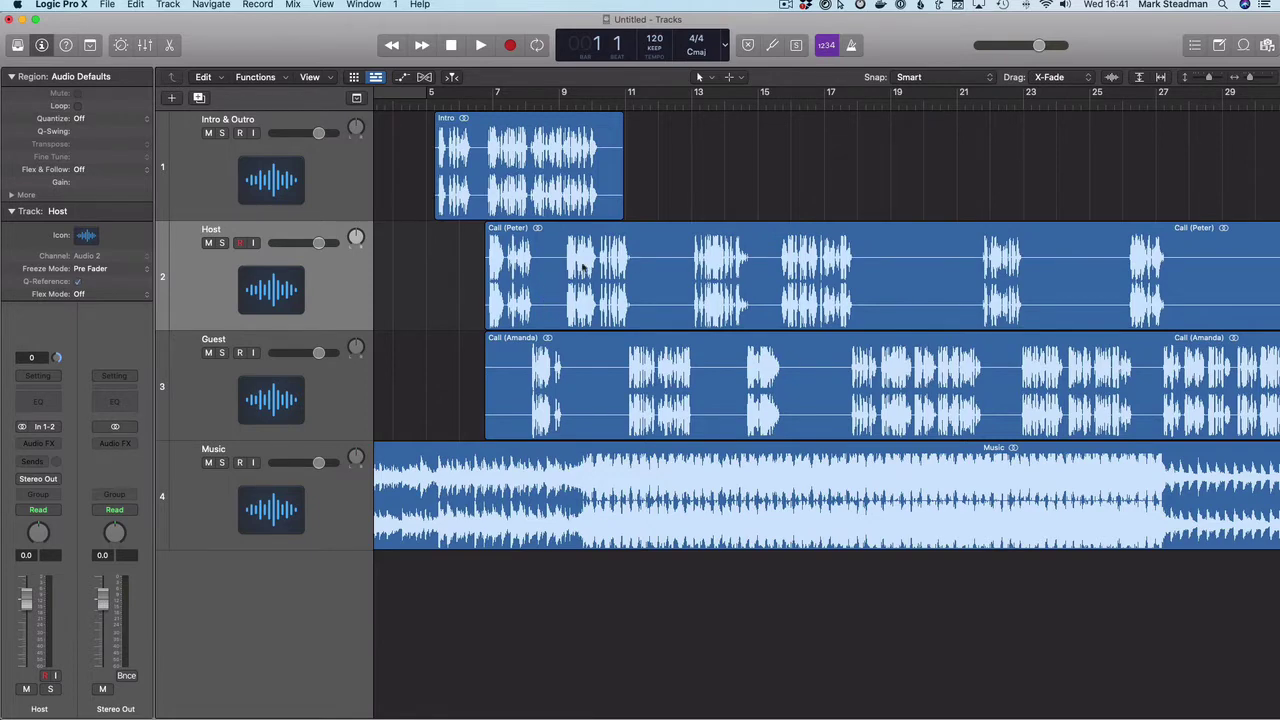
{"action": "left_click", "coordinate": [582, 266]}
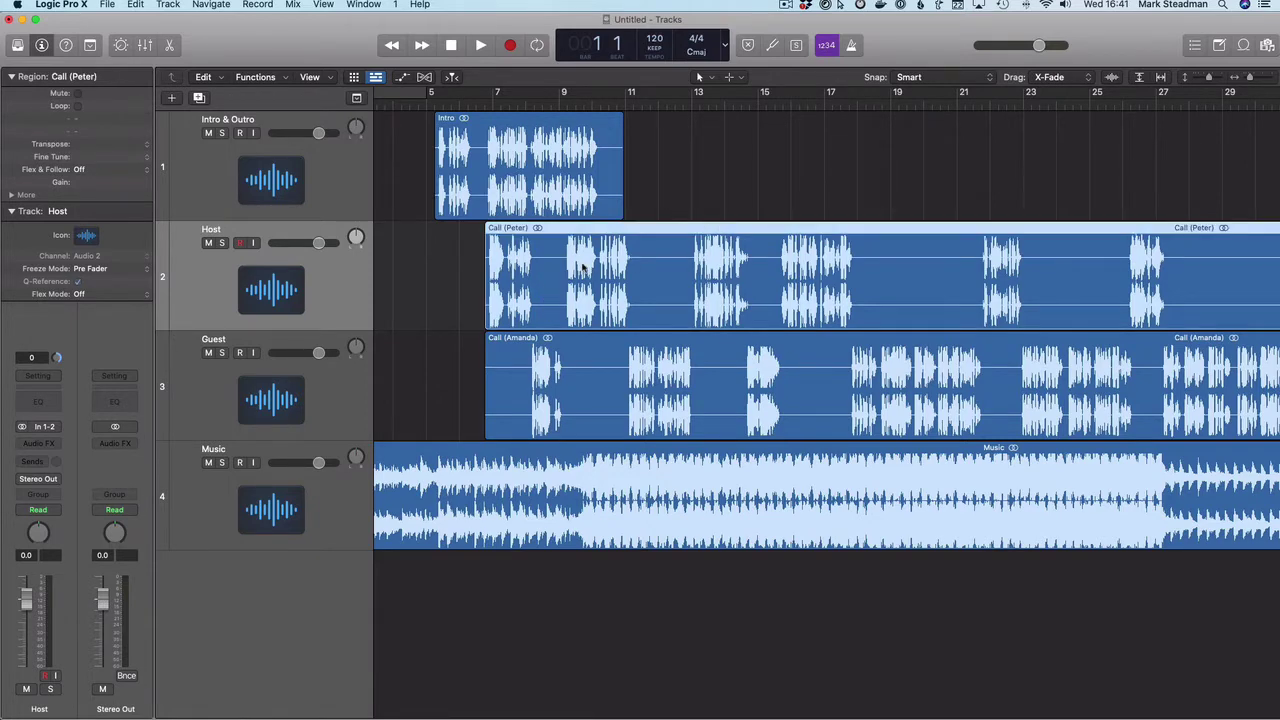
{"action": "key", "text": "shift+c"}
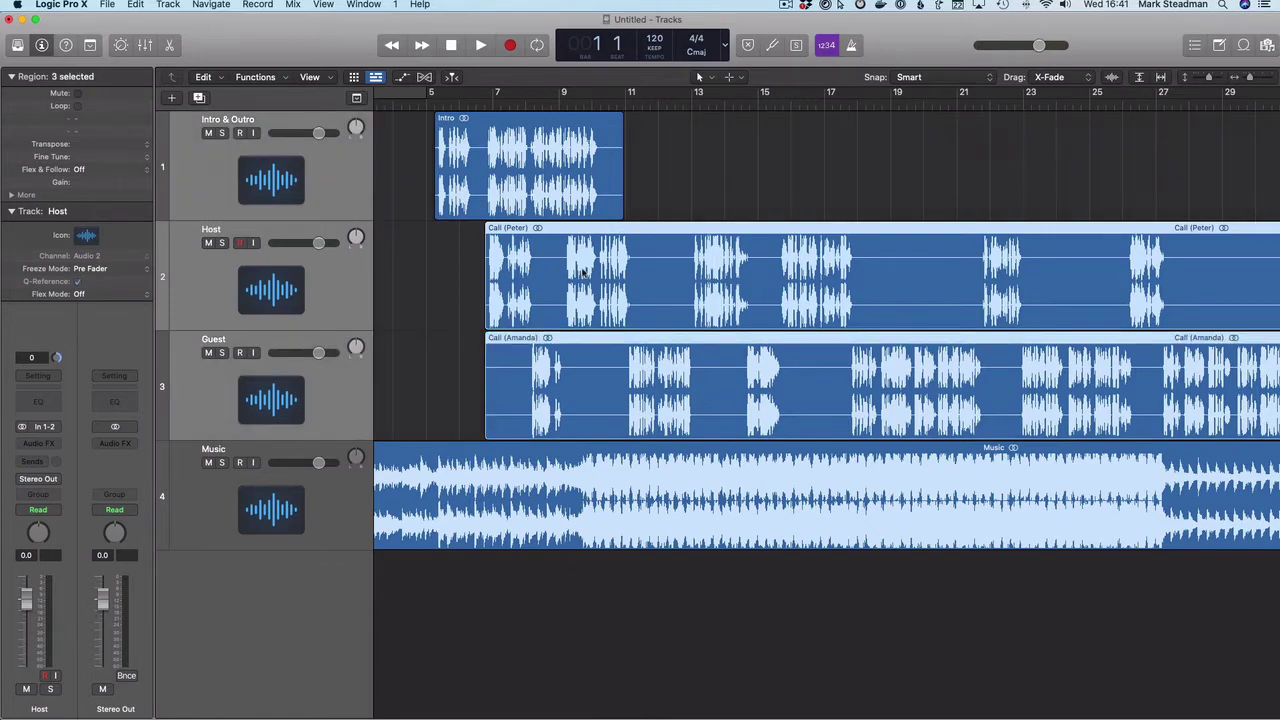
{"action": "left_click_drag", "start_coordinate": [583, 270], "coordinate": [703, 270]}
{"action": "scroll", "coordinate": [703, 270], "scroll_direction": "right", "scroll_amount": 10}
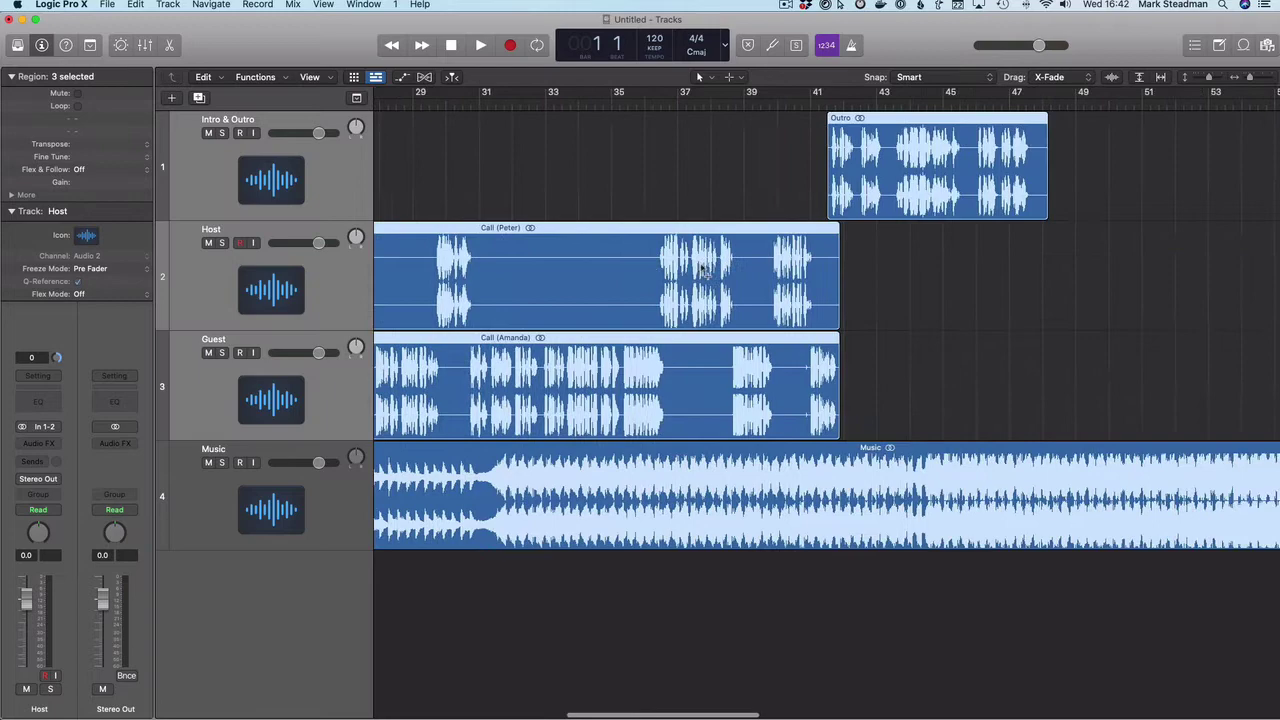
{"action": "scroll", "coordinate": [703, 270], "scroll_direction": "left", "scroll_amount": 10}
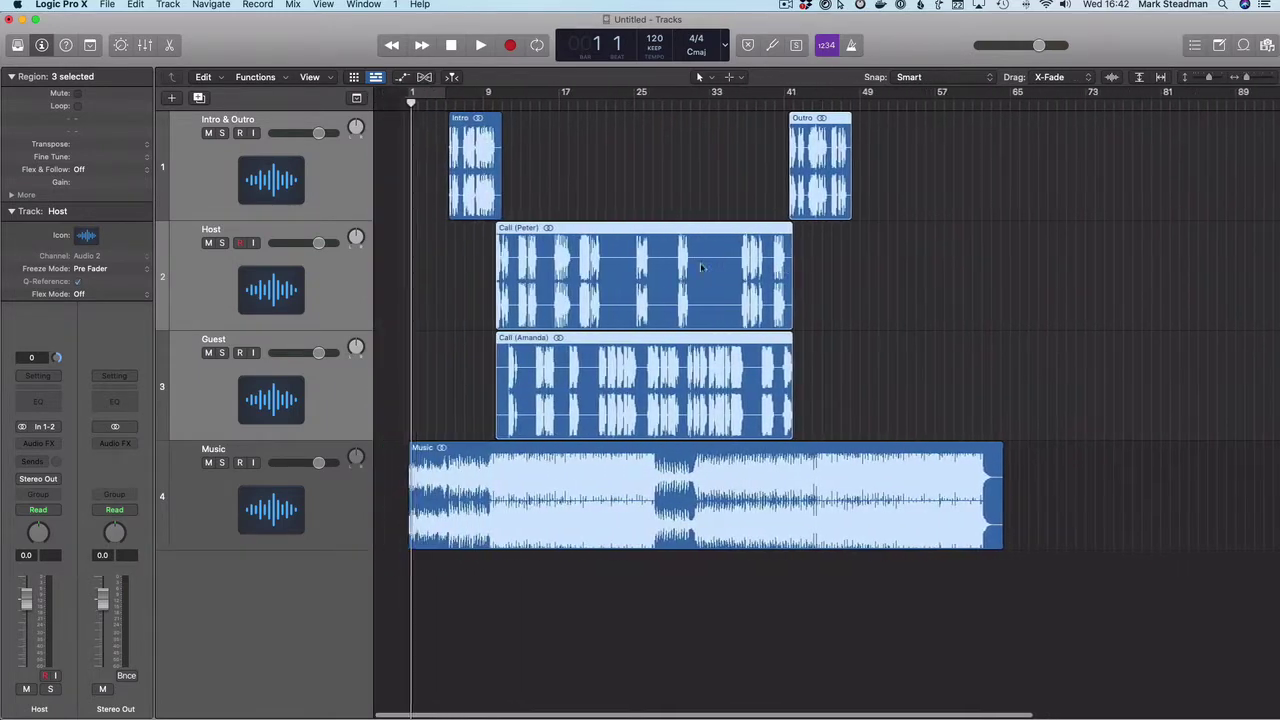
{"action": "left_click_drag", "start_coordinate": [670, 263], "coordinate": [634, 280]}
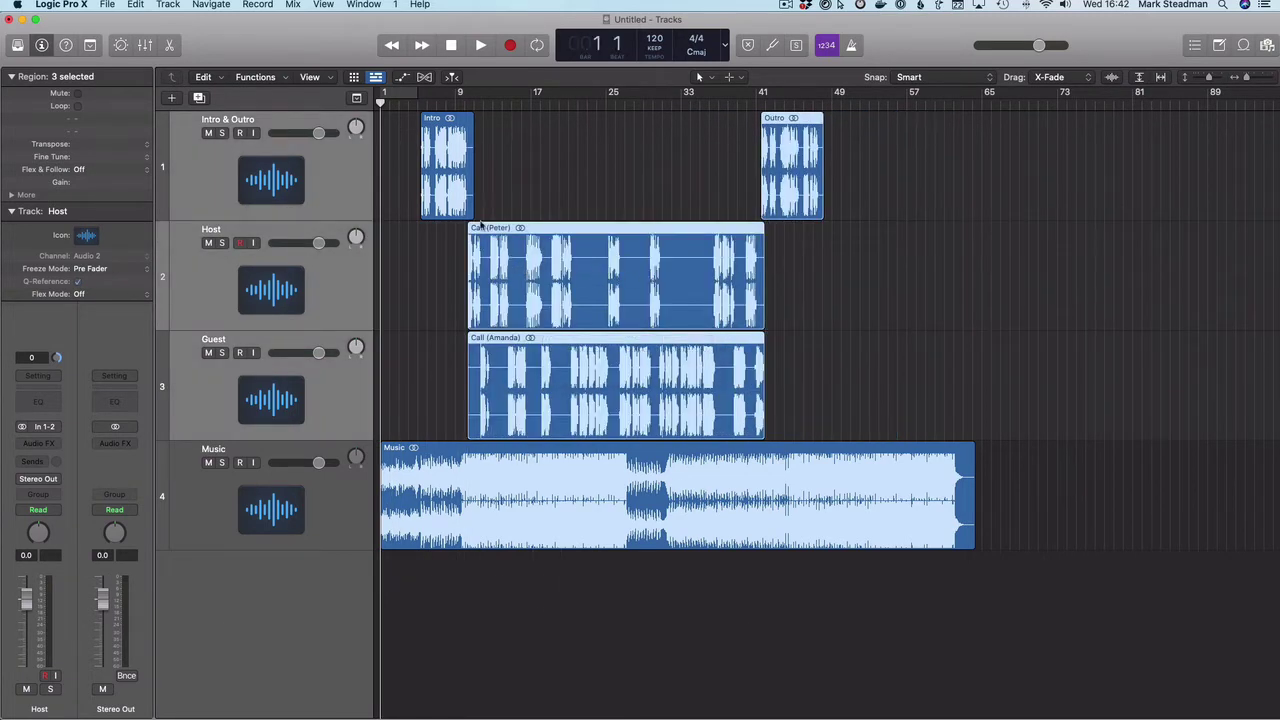
- Add the Intro to the selection and move all four regions one bar later
{"action": "left_click", "coordinate": [437, 207], "text": "shift"}
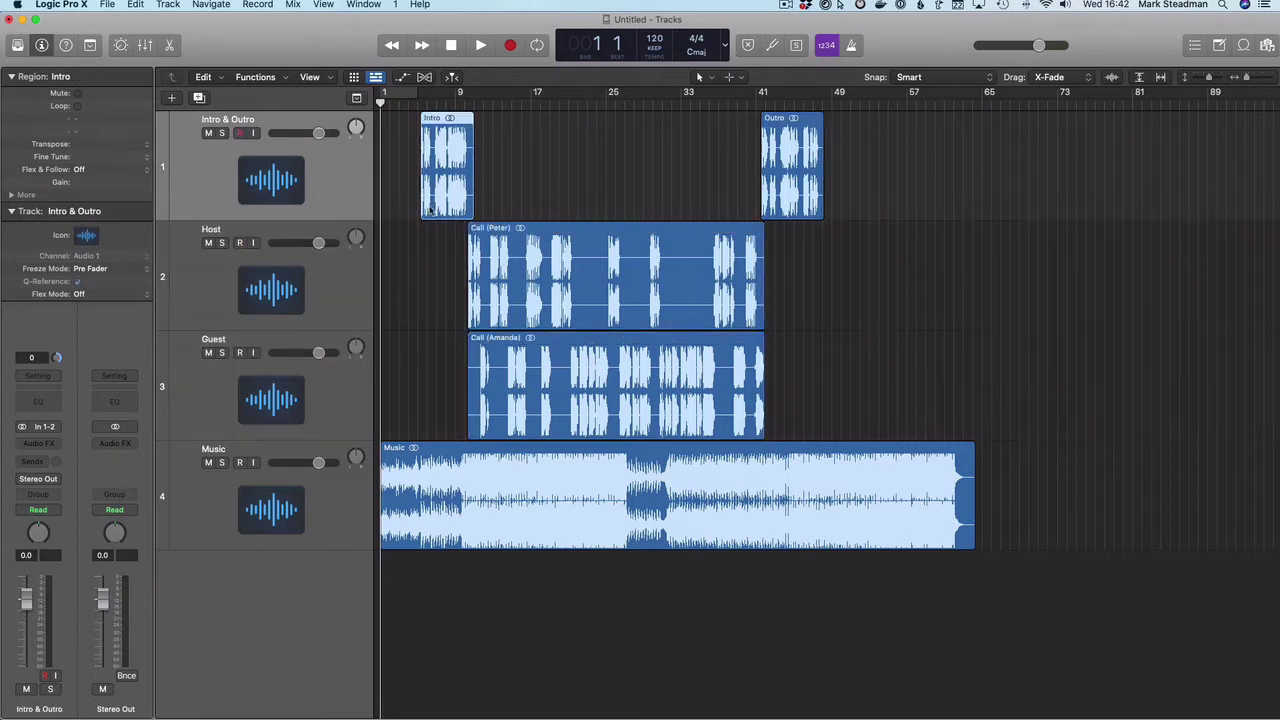
{"action": "mouse_move", "coordinate": [437, 207]}
{"action": "left_mouse_down"}
{"action": "mouse_move", "coordinate": [380, 210]}
{"action": "mouse_move", "coordinate": [632, 205]}
{"action": "mouse_move", "coordinate": [428, 197]}
{"action": "left_mouse_up"}
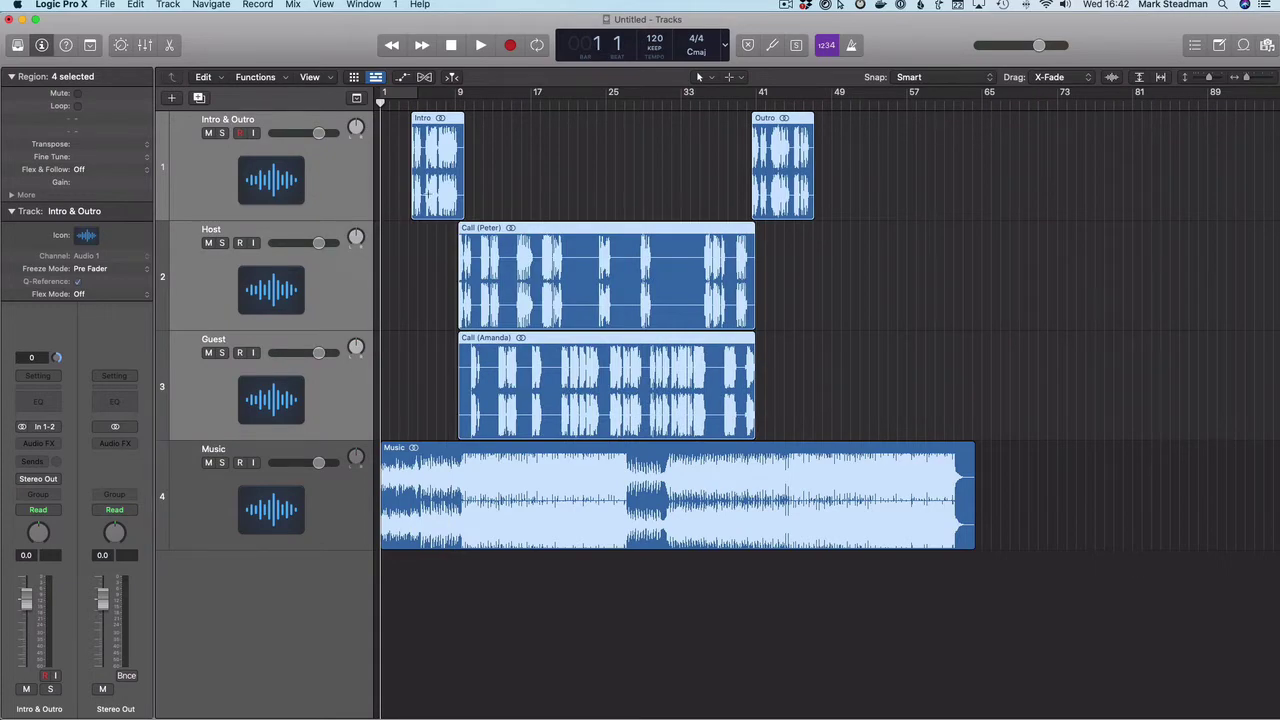
{"action": "key", "text": "super+Right"}
{"action": "key", "text": "super+Right"}
{"action": "key", "text": "super+Right"}
{"action": "key", "text": "super+Right"}
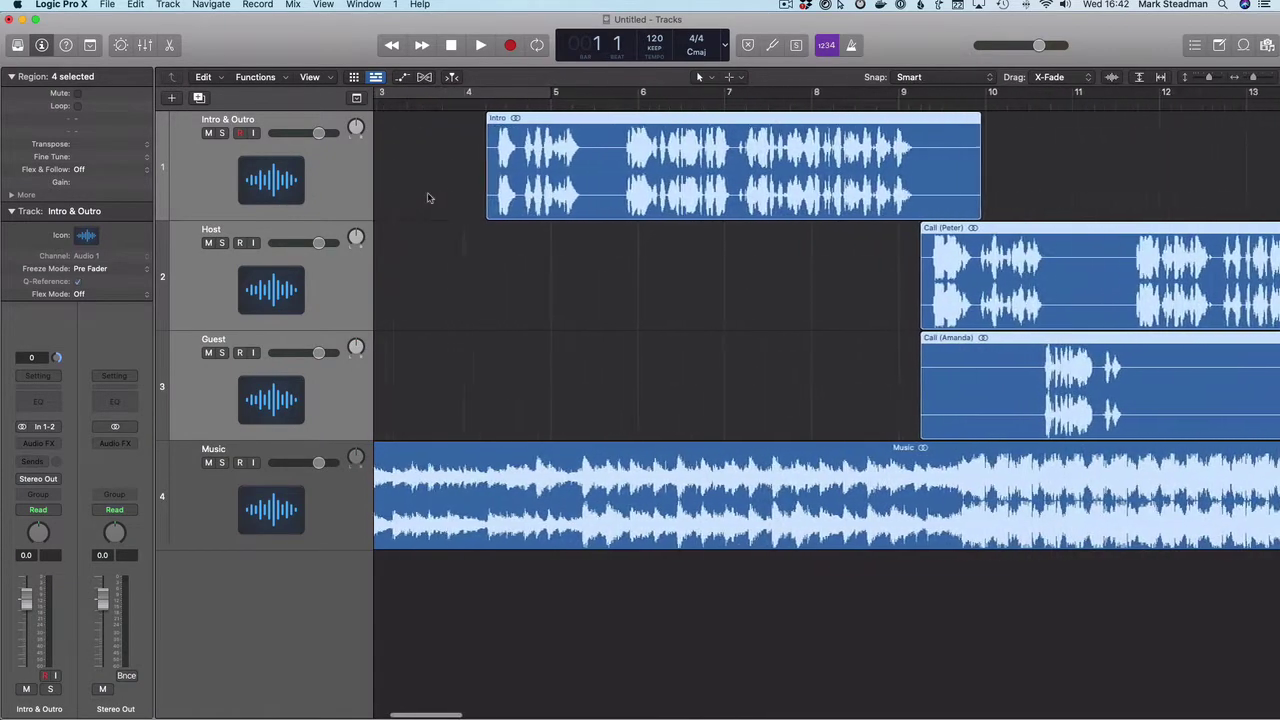
{"action": "left_click_drag", "start_coordinate": [654, 188], "coordinate": [740, 188]}
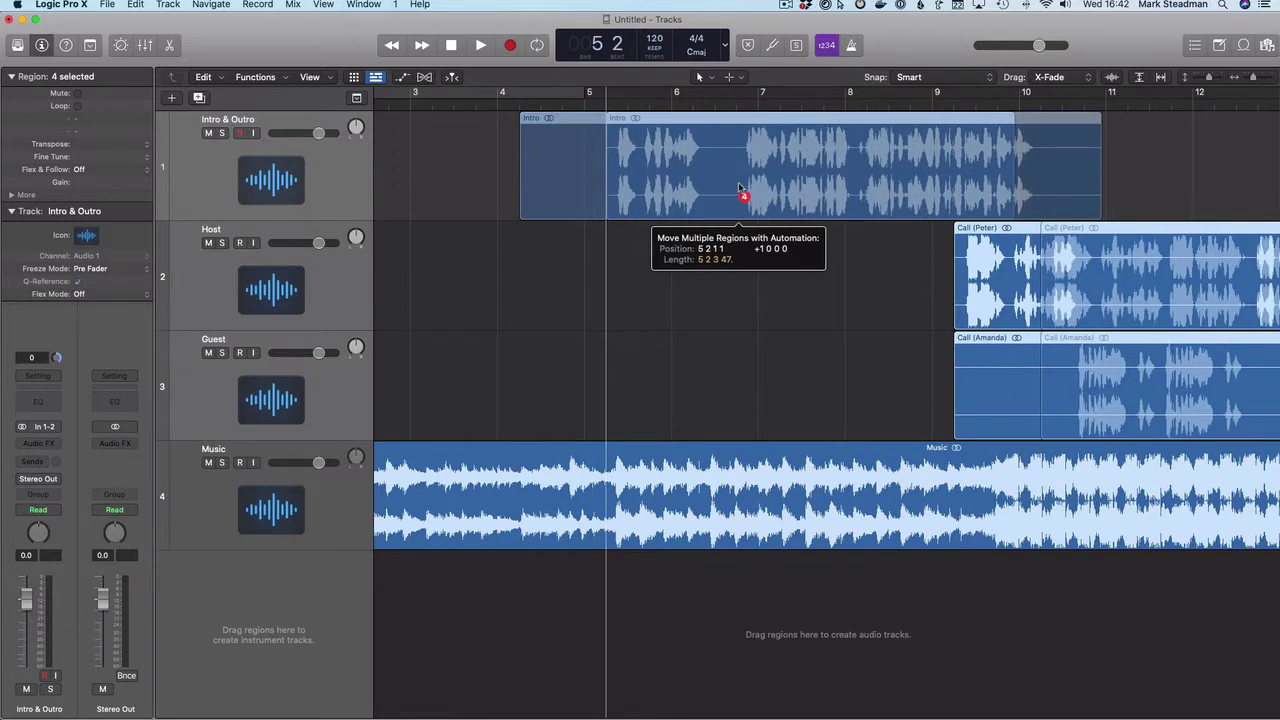
{"action": "left_click_drag", "start_coordinate": [739, 187], "coordinate": [739, 187]}
{"action": "scroll", "coordinate": [626, 337], "scroll_direction": "left", "scroll_amount": 5}
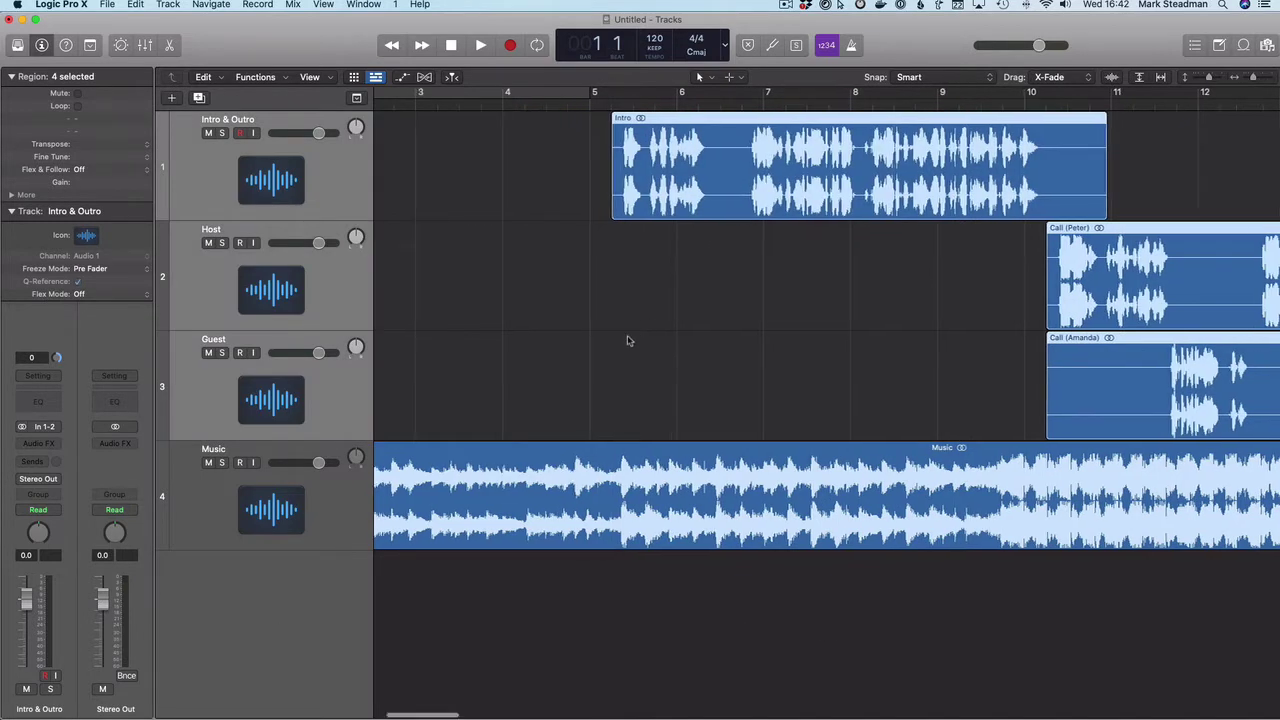
{"action": "left_click", "coordinate": [588, 347]}
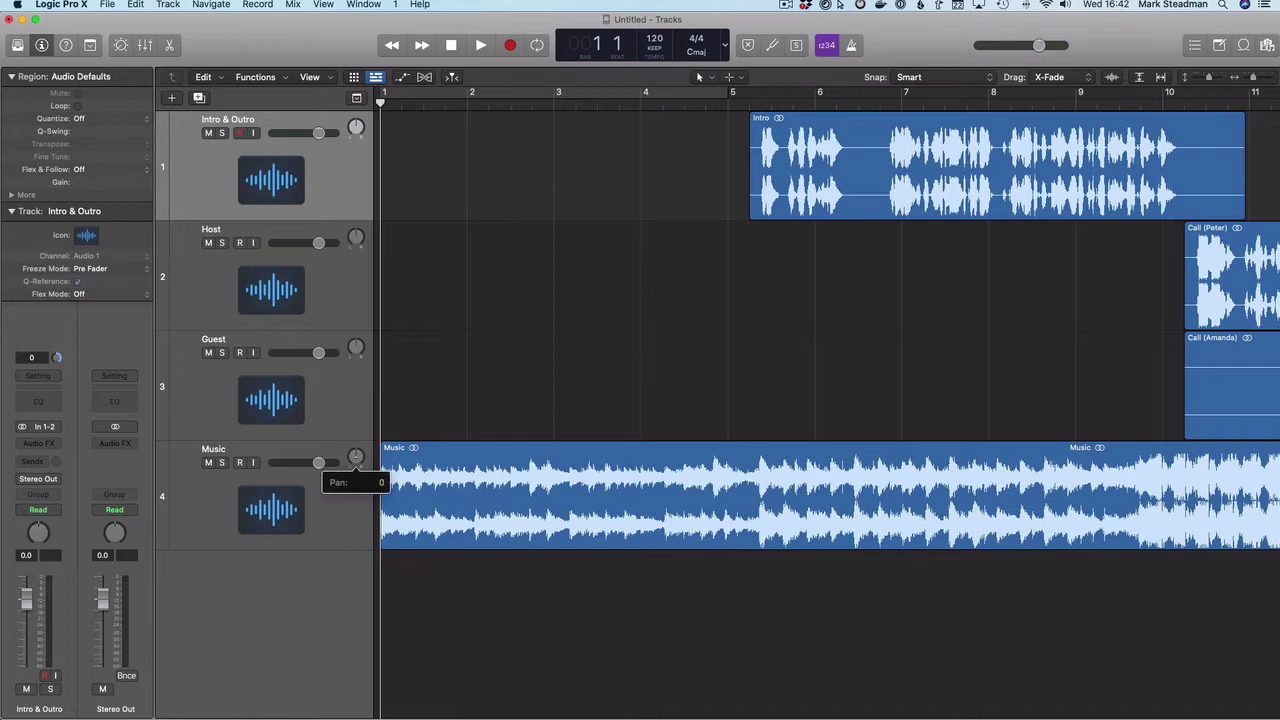
- Change the Music track's pan value from 0 to -3
{"action": "double_click", "coordinate": [355, 458]}
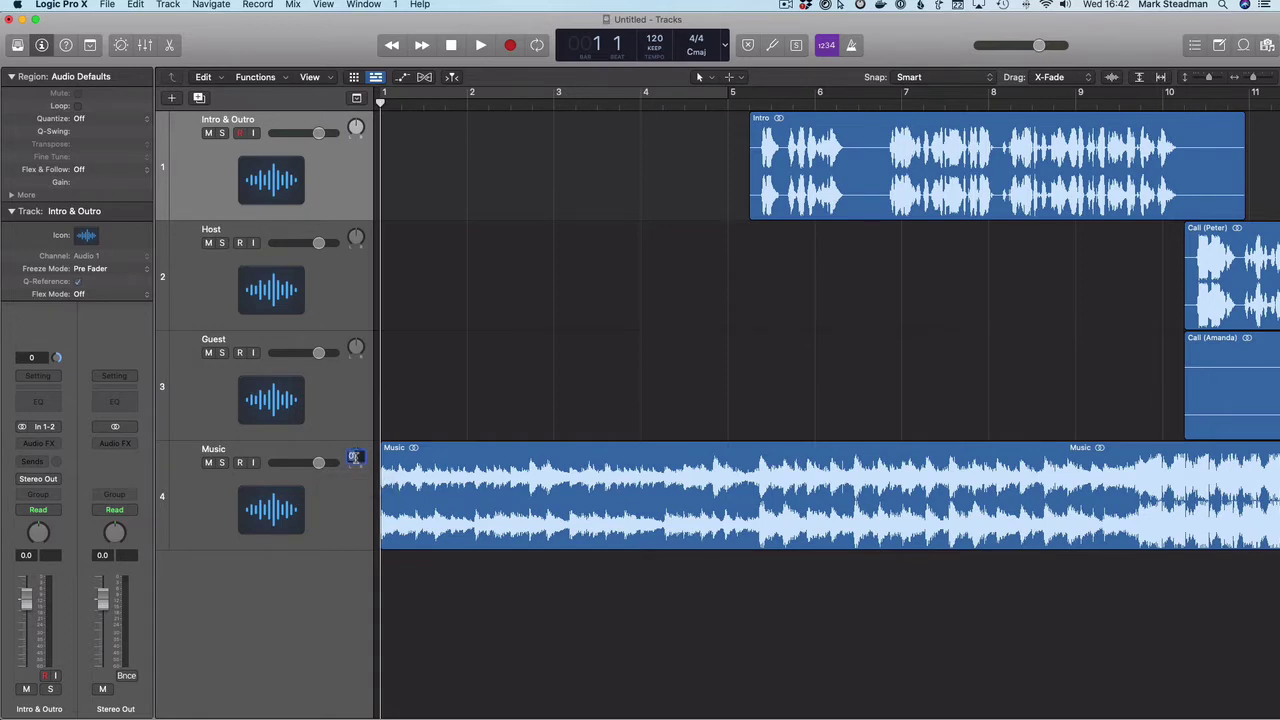
{"action": "key", "text": "BackSpace"}
{"action": "key", "text": "Return"}
- Add two Music volume automation points, ducking from 0 dB to -12 dB around bar 5
{"action": "scroll", "coordinate": [515, 398], "scroll_direction": "right", "scroll_amount": 5}
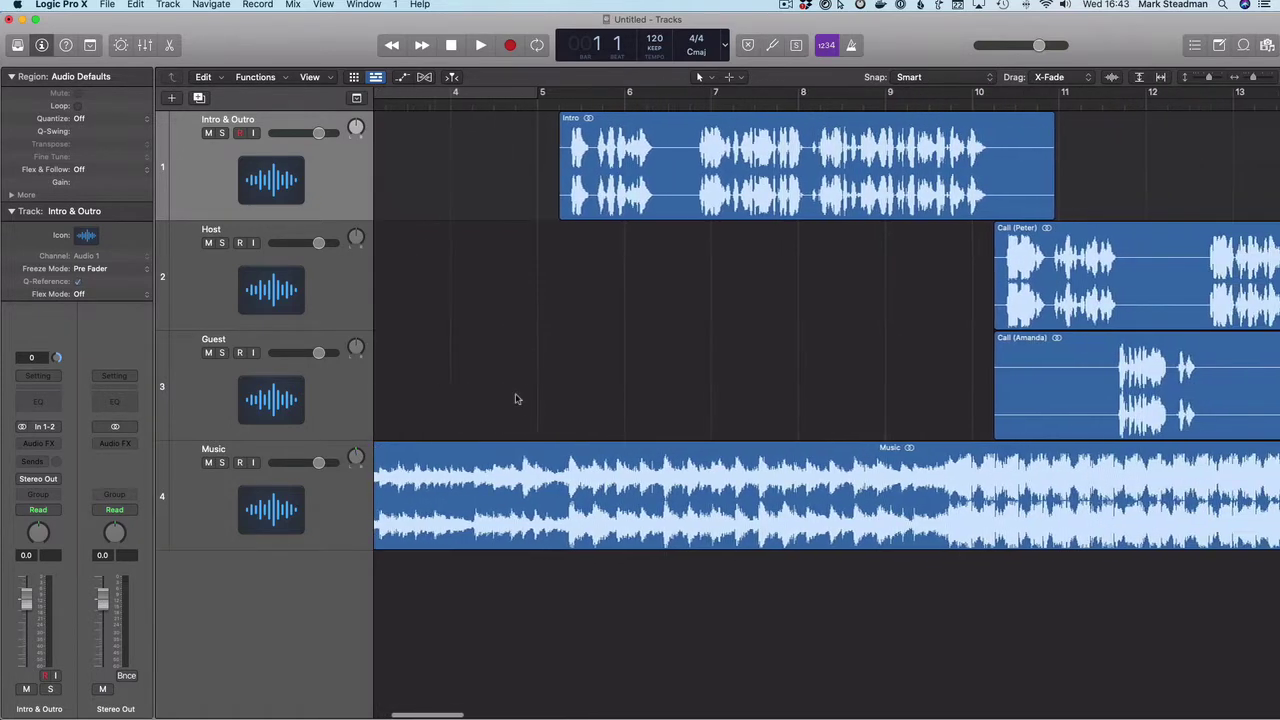
{"action": "scroll", "coordinate": [517, 398], "scroll_direction": "right", "scroll_amount": 1}
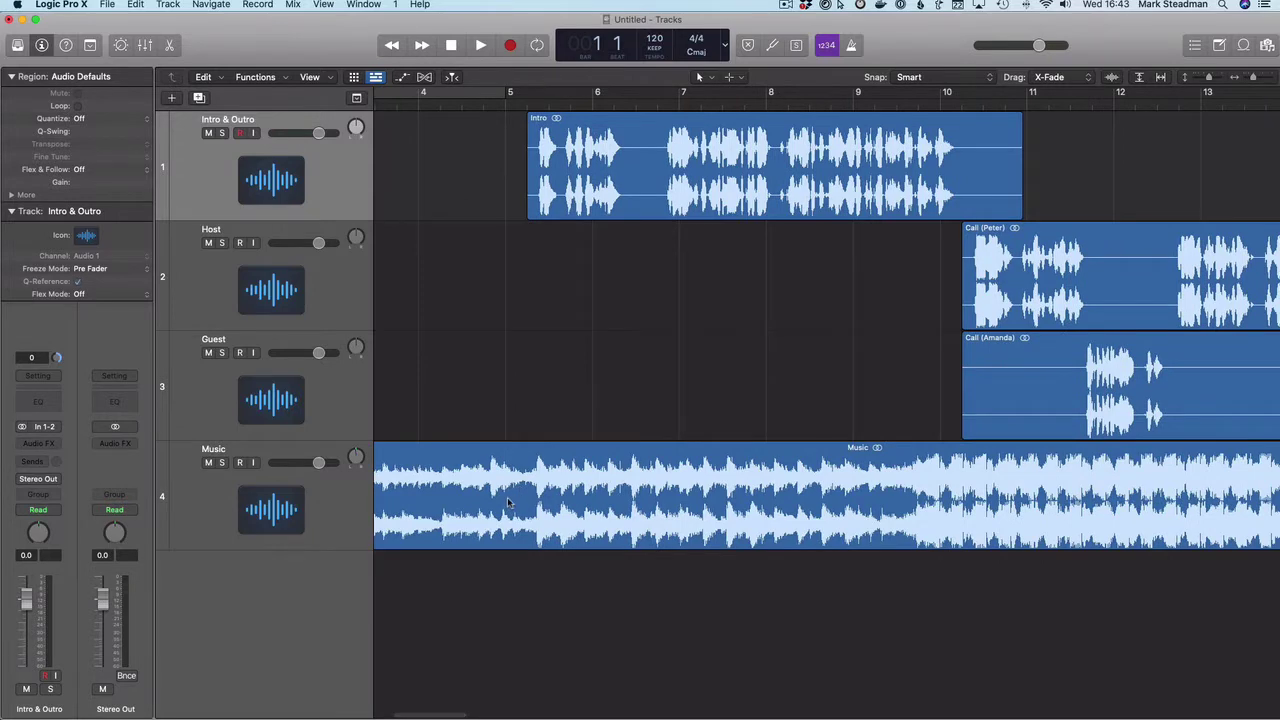
{"action": "key", "text": "a"}
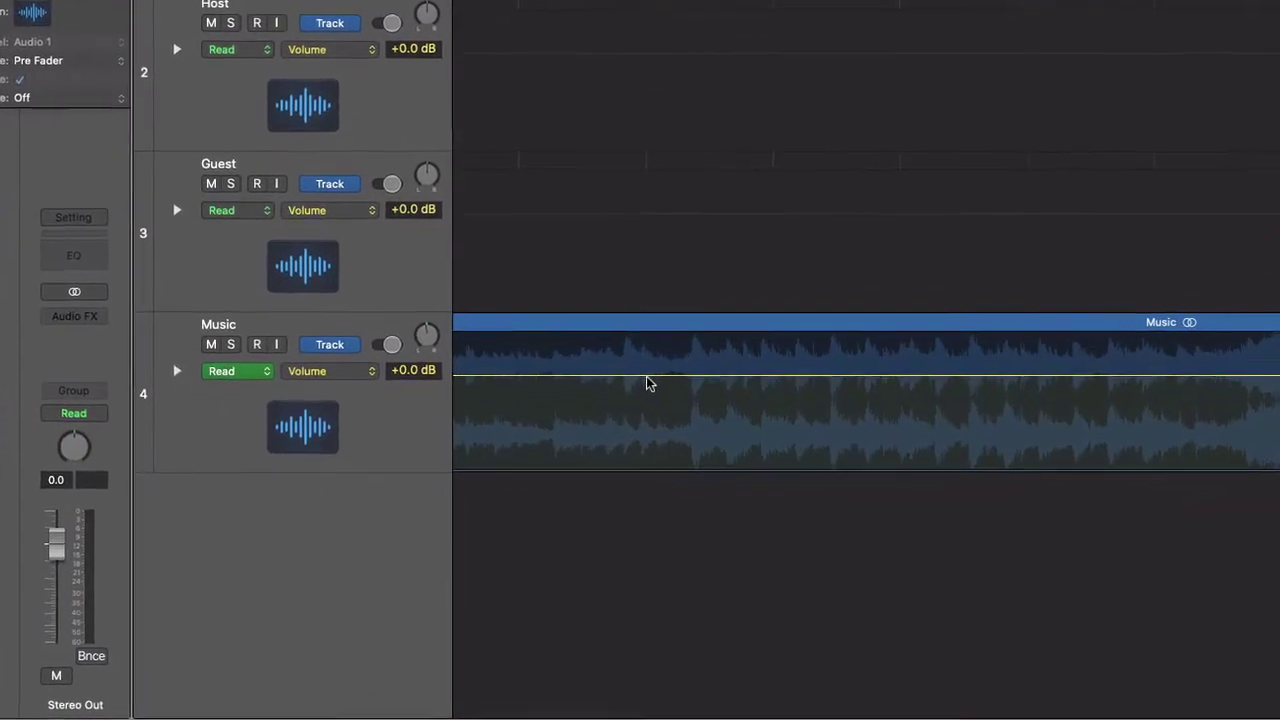
{"action": "left_click", "coordinate": [660, 370]}
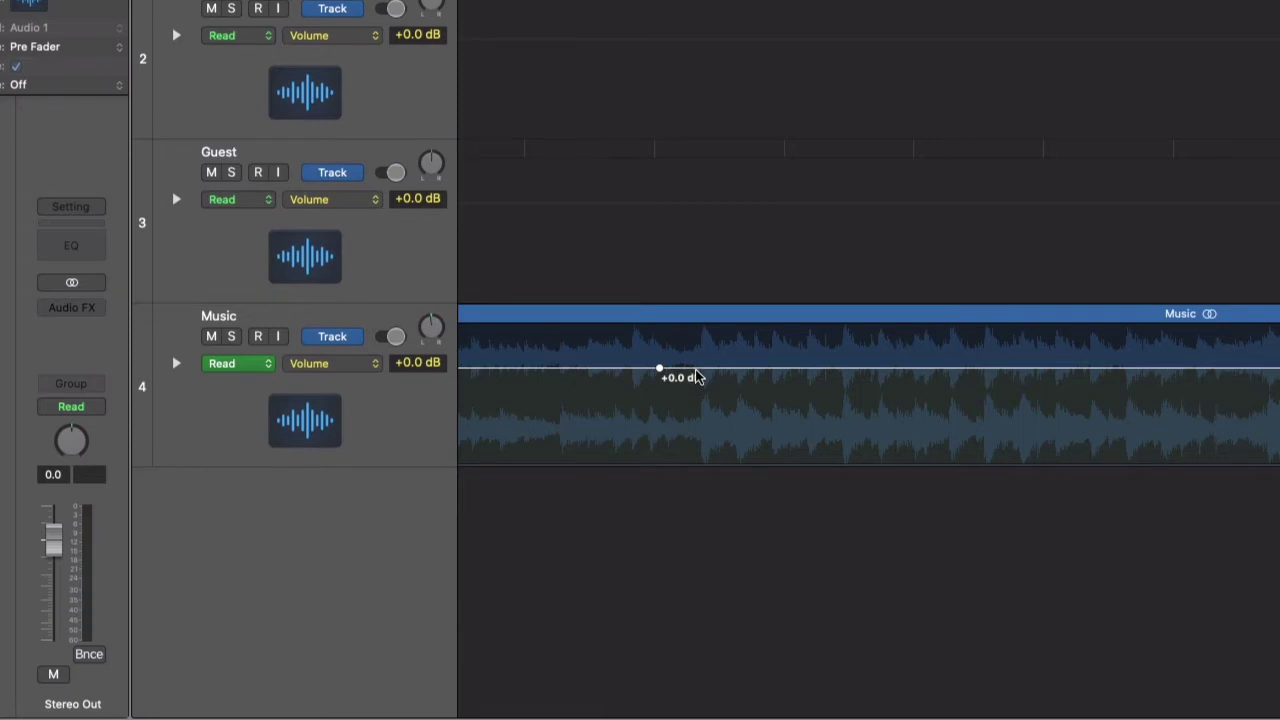
{"action": "left_click", "coordinate": [696, 370]}
{"action": "left_click_drag", "start_coordinate": [696, 376], "coordinate": [696, 416]}
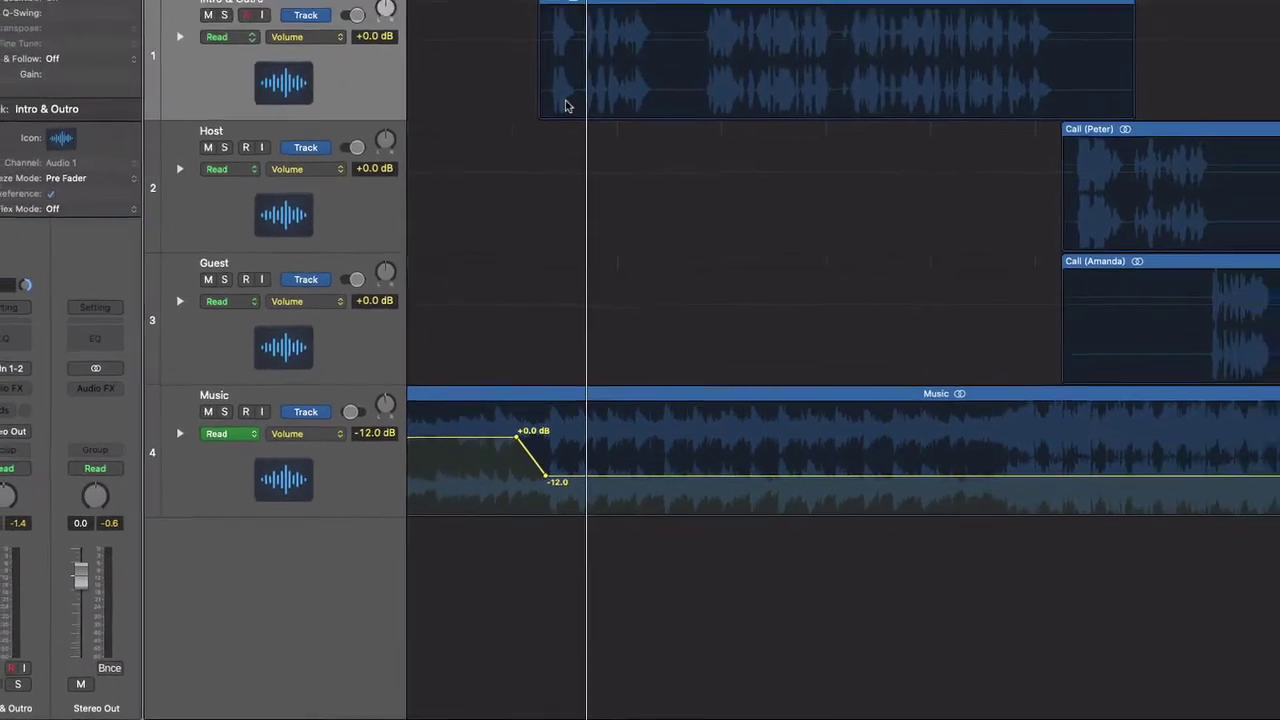
- Split the Music region at bar 9 beat 3 and delete the part after it
{"action": "key", "text": "a"}
{"action": "scroll", "coordinate": [517, 188], "scroll_direction": "right", "scroll_amount": 5}
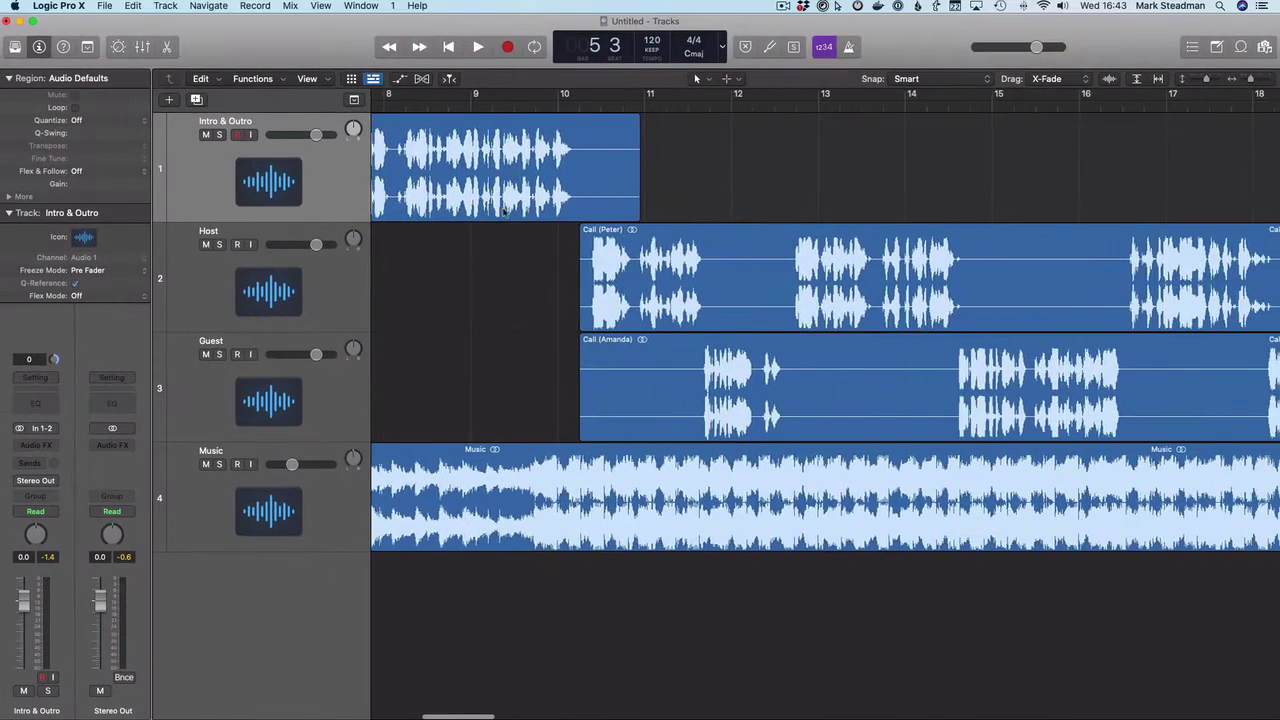
{"action": "scroll", "coordinate": [568, 187], "scroll_direction": "left", "scroll_amount": 1}
{"action": "scroll", "coordinate": [568, 187], "scroll_direction": "left", "scroll_amount": 5}
{"action": "scroll", "coordinate": [610, 165], "scroll_direction": "right", "scroll_amount": 3}
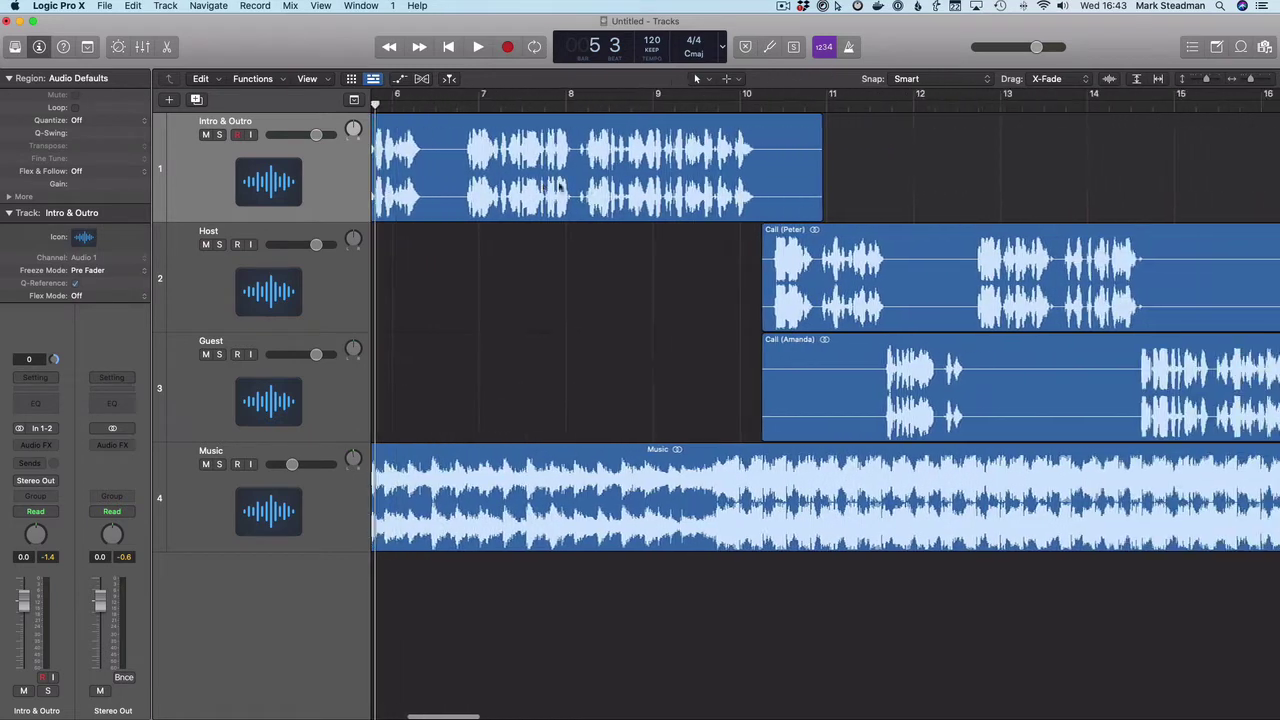
{"action": "left_click_drag", "start_coordinate": [680, 100], "coordinate": [646, 104]}
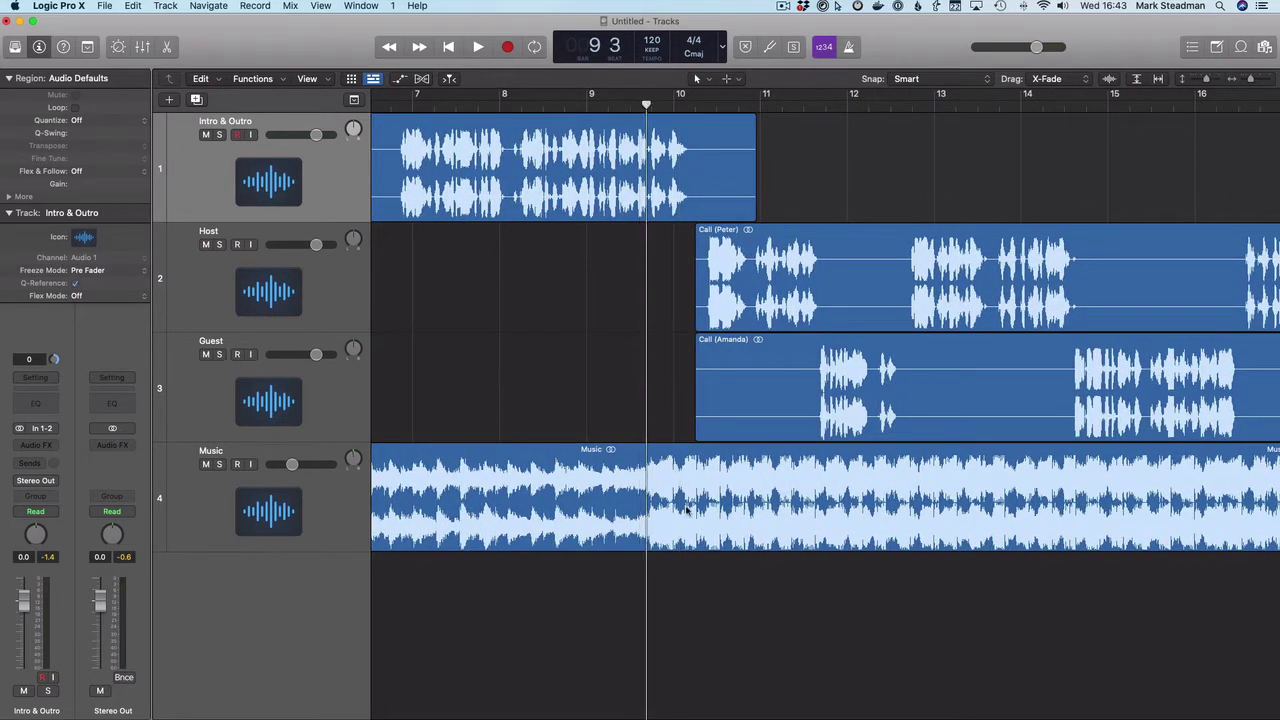
{"action": "left_click", "coordinate": [690, 500]}
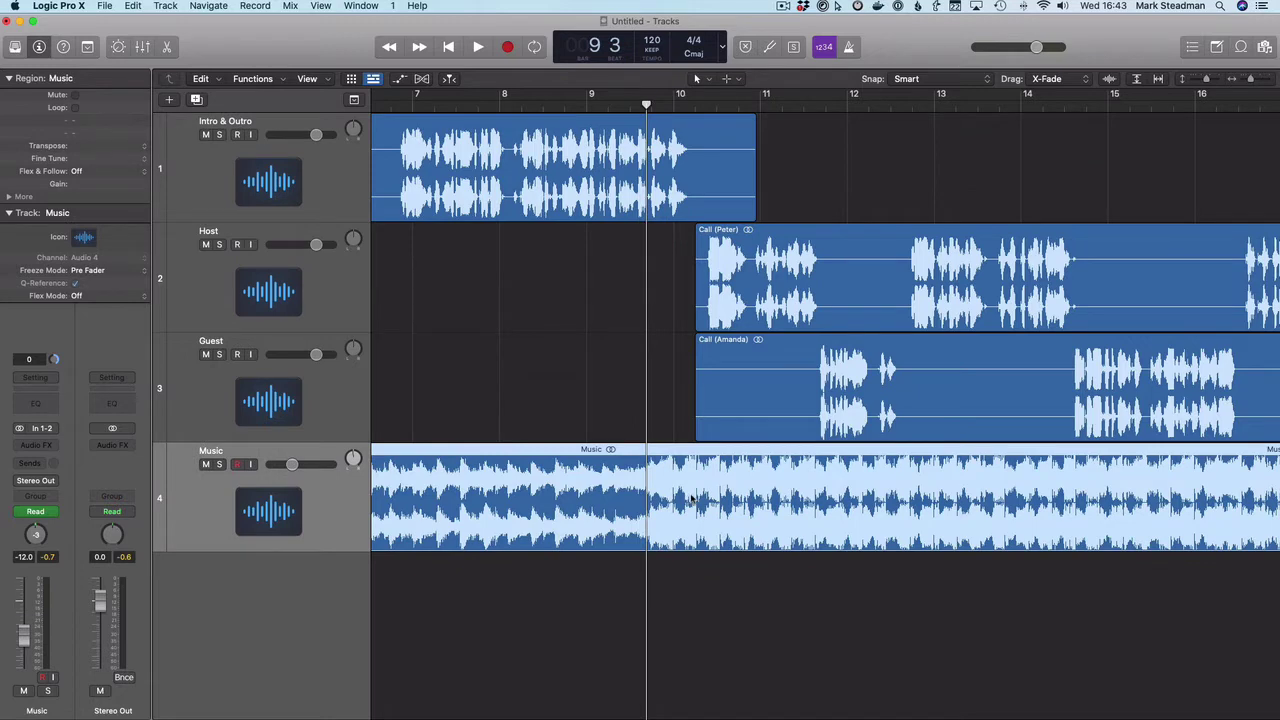
{"action": "key", "text": "super+t"}
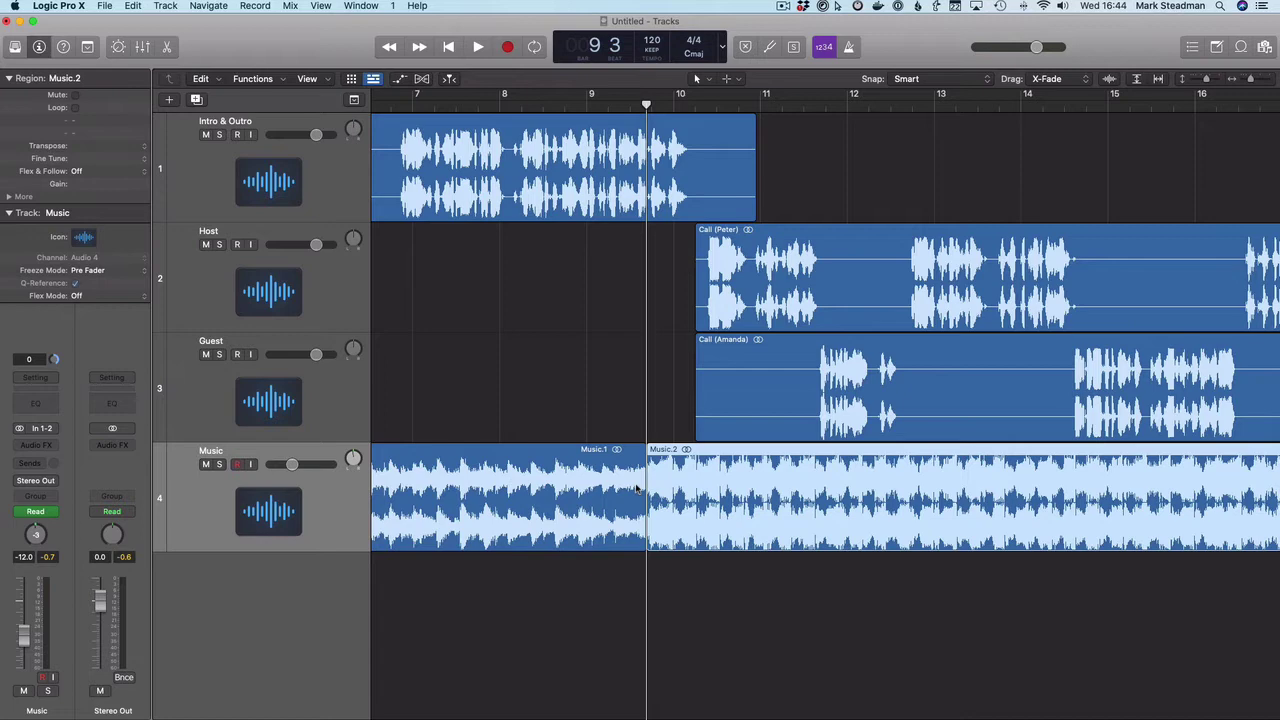
{"action": "key", "text": "Delete"}
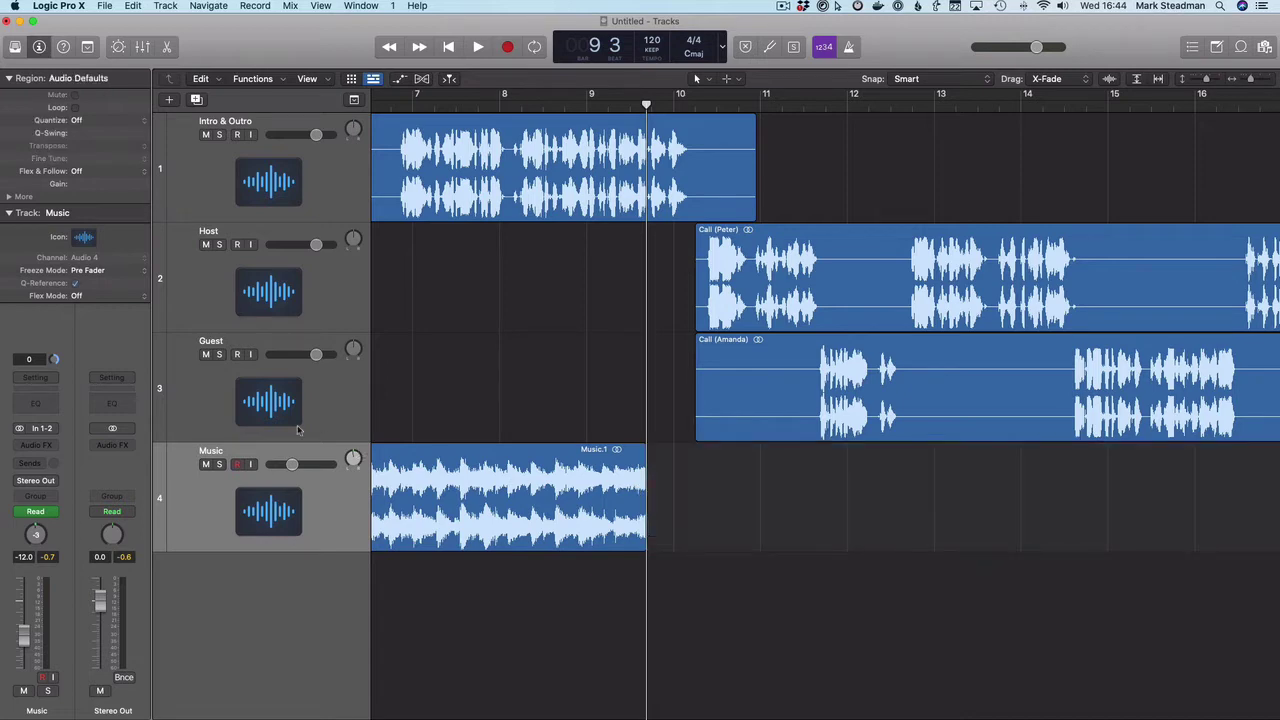
{"action": "scroll", "coordinate": [600, 500], "scroll_direction": "left", "scroll_amount": 2}
- Add a -12 dB point near Music.1's end and pull the end point down to -∞
{"action": "key", "text": "a"}
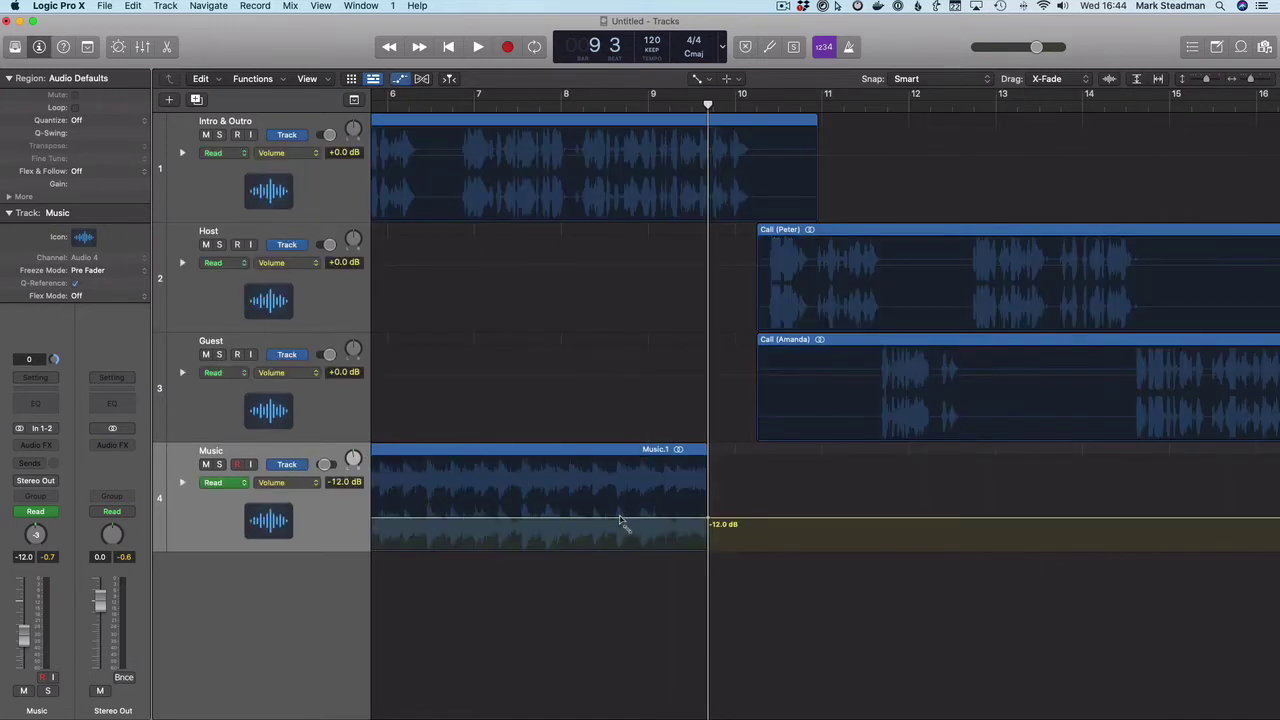
{"action": "left_click", "coordinate": [628, 519]}
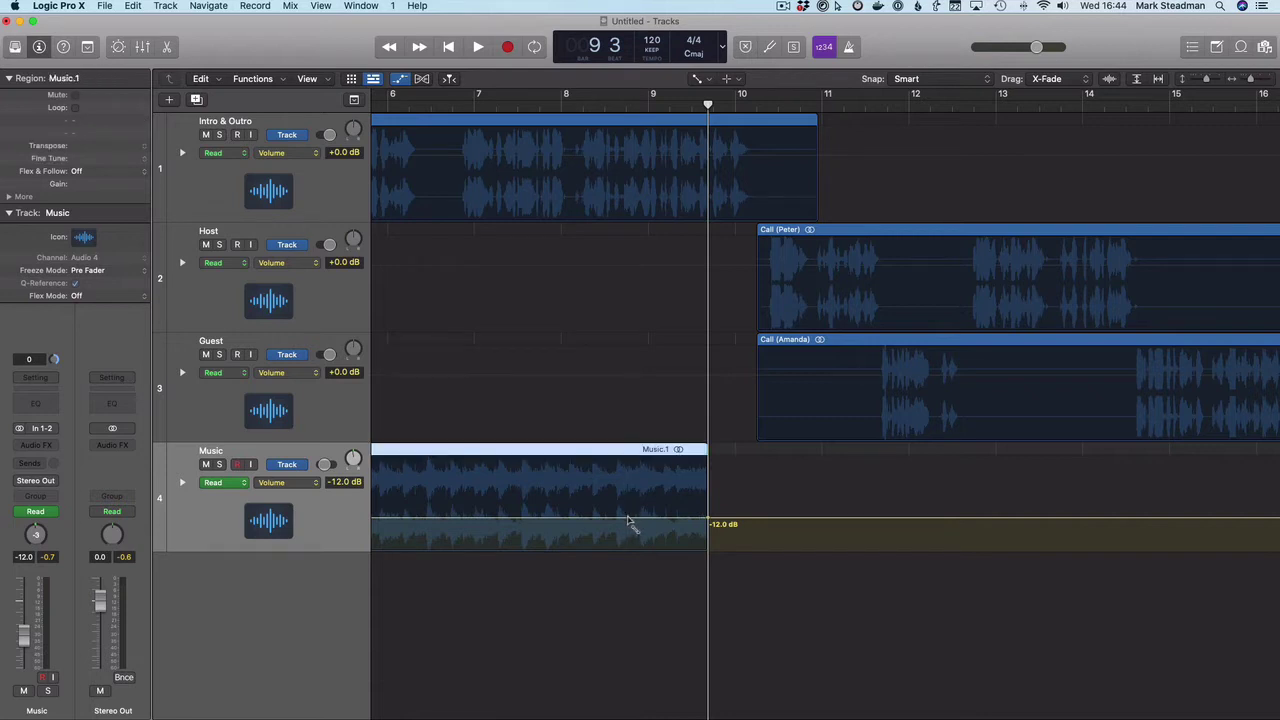
{"action": "left_click", "coordinate": [628, 519]}
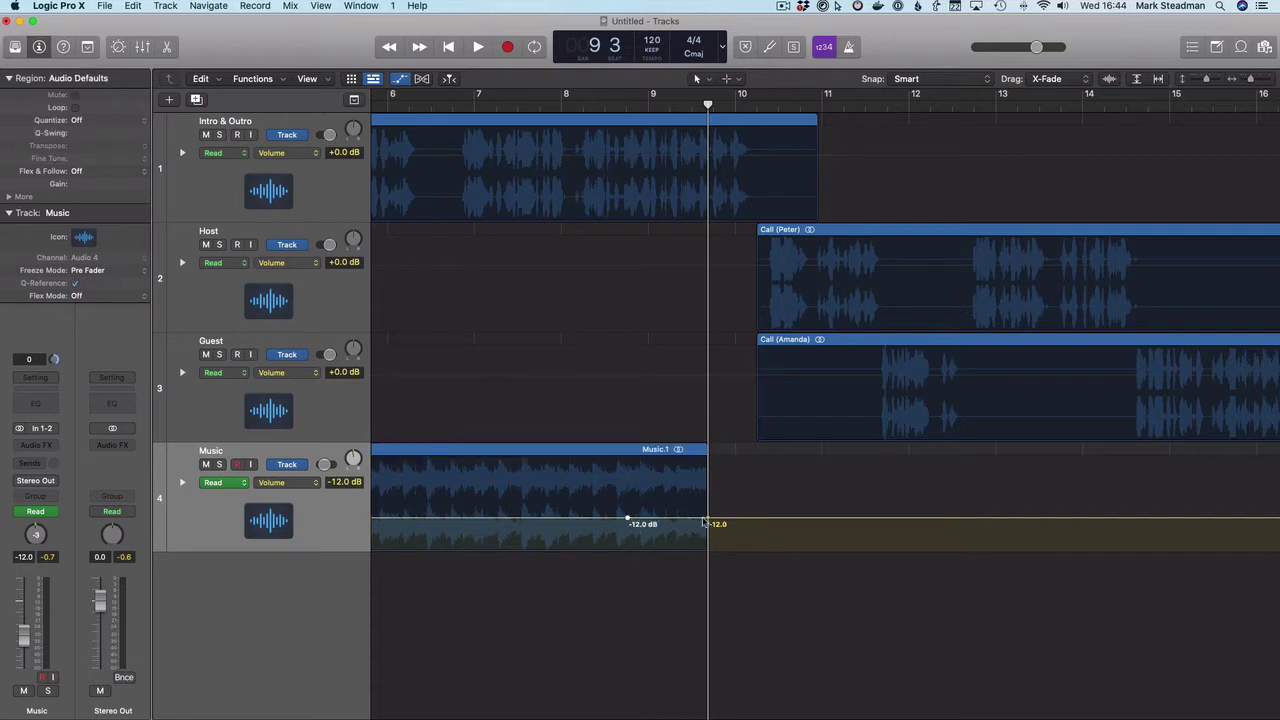
{"action": "left_click_drag", "start_coordinate": [704, 522], "coordinate": [704, 548]}
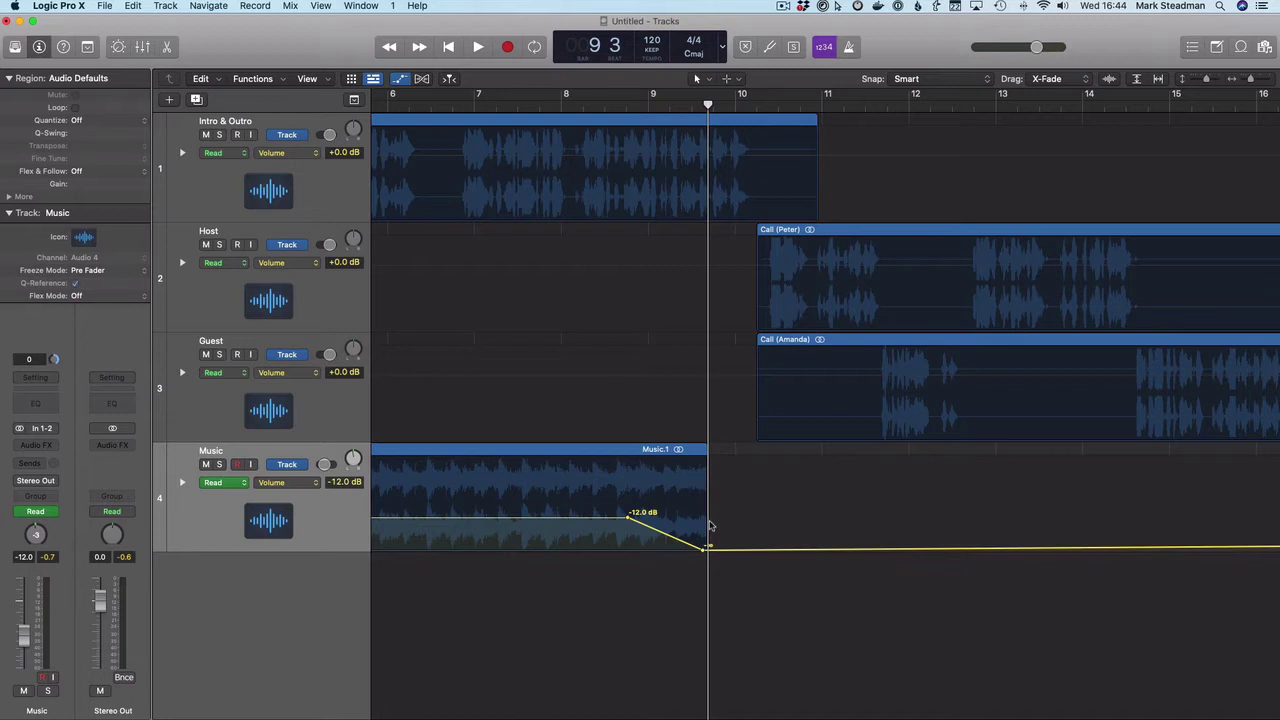
{"action": "scroll", "coordinate": [708, 525], "scroll_direction": "left", "scroll_amount": 3}
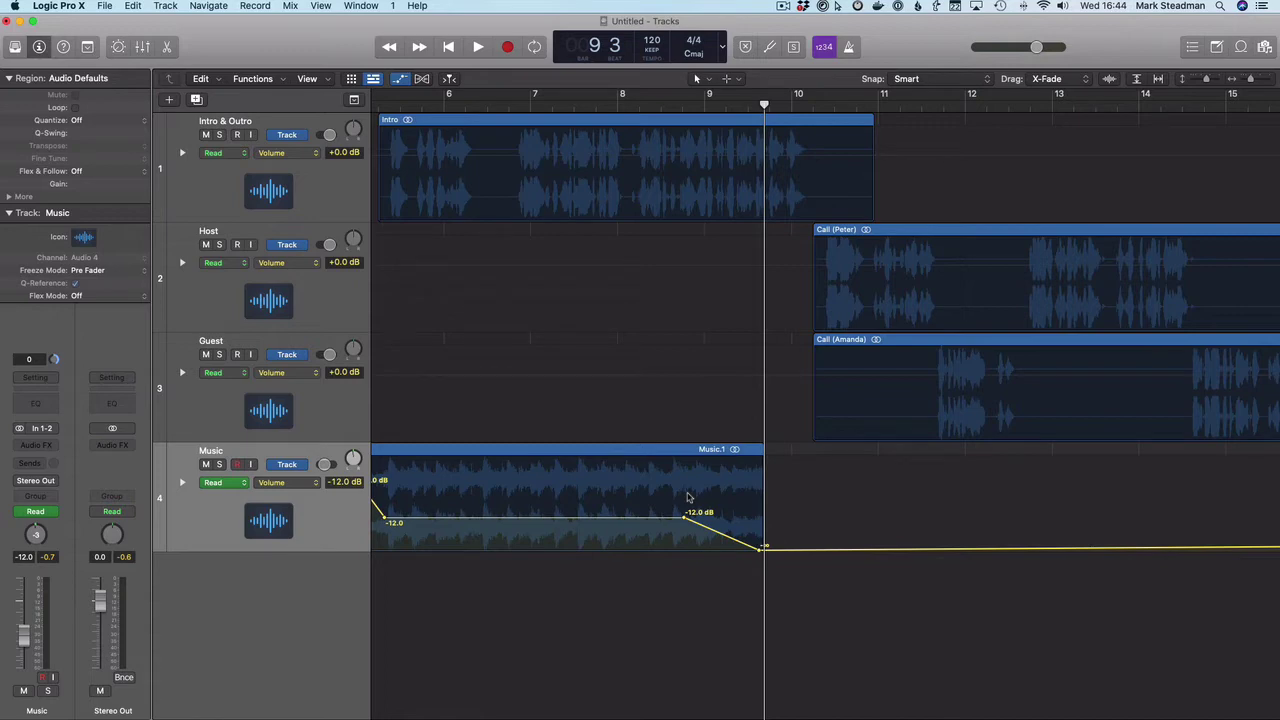
- Hide the automation lanes and briefly play back the mix to hear the fade
{"action": "key", "text": "a"}
{"action": "key", "text": "space"}
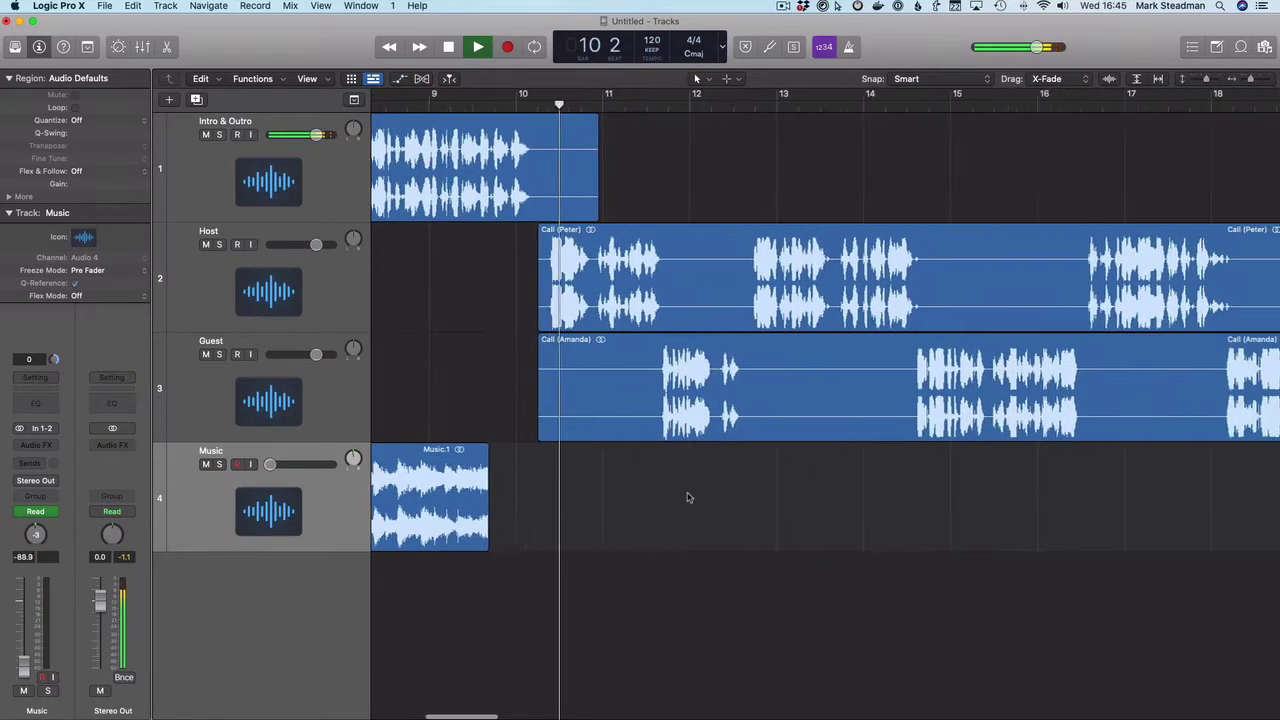
{"action": "key", "text": "space"}
- Move the Outro region one beat later to 41 4 3 1, then zoom in on its start
{"action": "scroll", "coordinate": [687, 497], "scroll_direction": "right", "scroll_amount": 5}
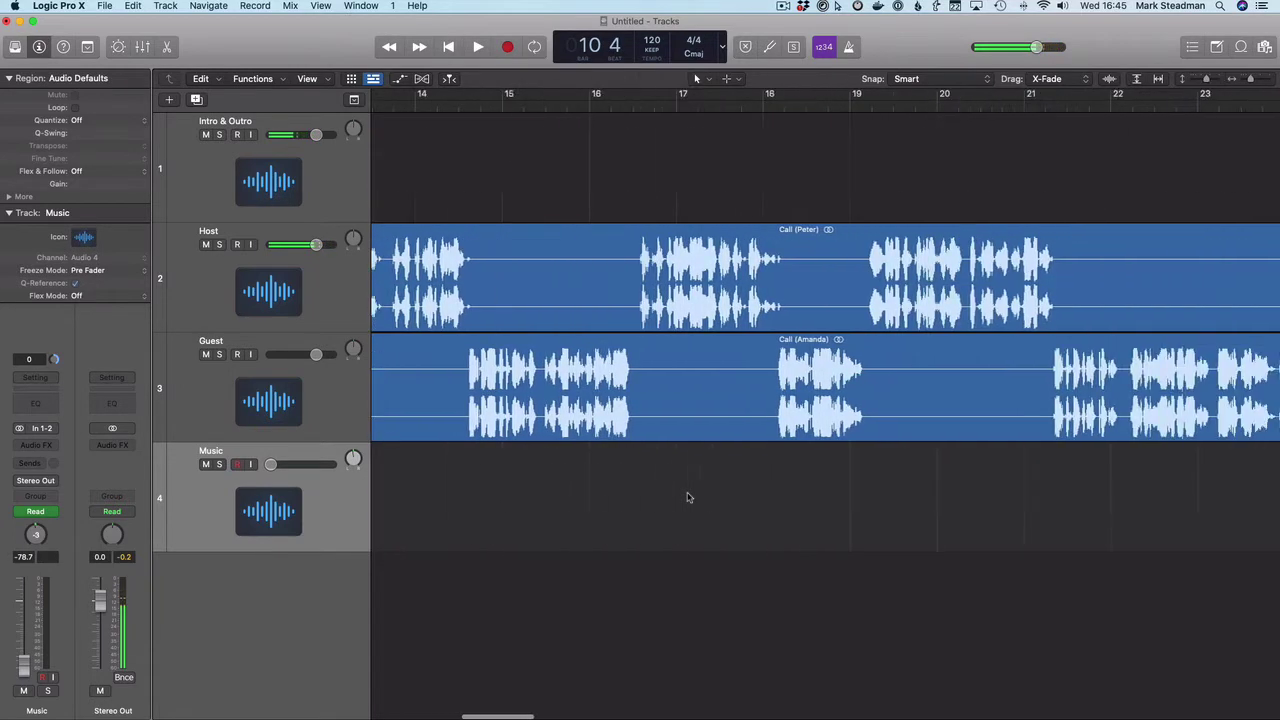
{"action": "scroll", "coordinate": [687, 497], "scroll_direction": "right", "scroll_amount": 10}
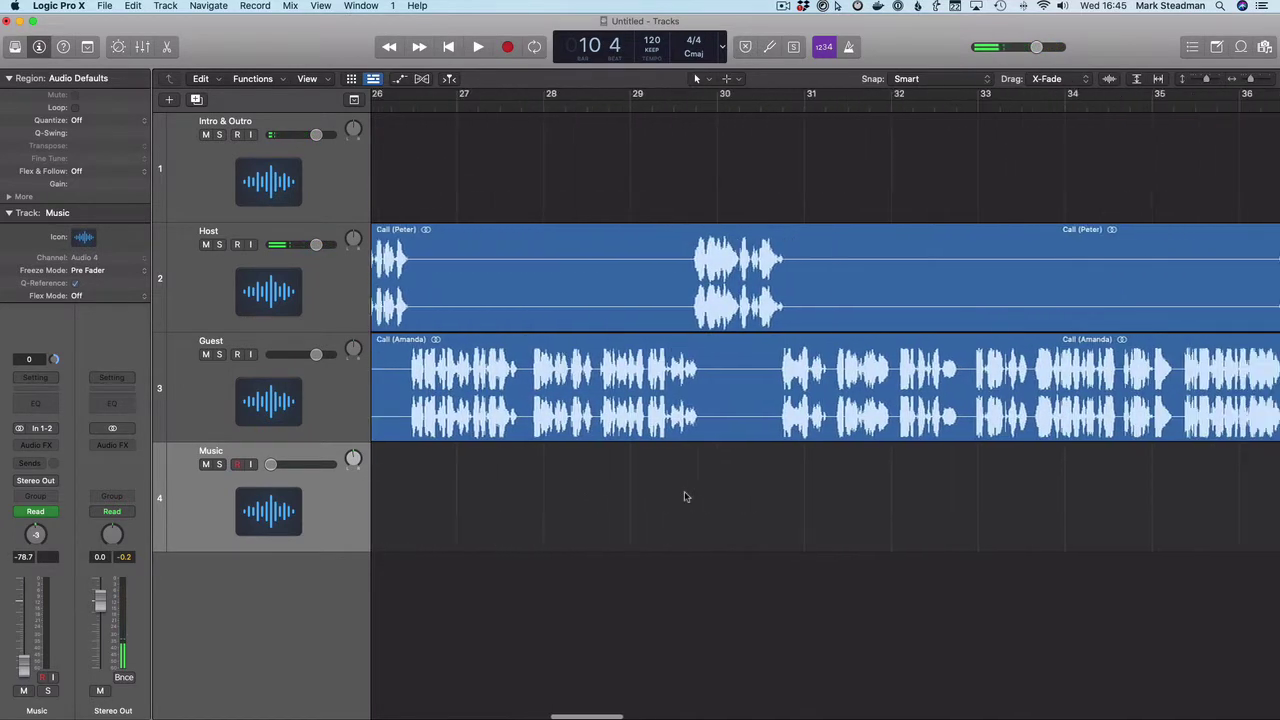
{"action": "scroll", "coordinate": [686, 497], "scroll_direction": "right", "scroll_amount": 12}
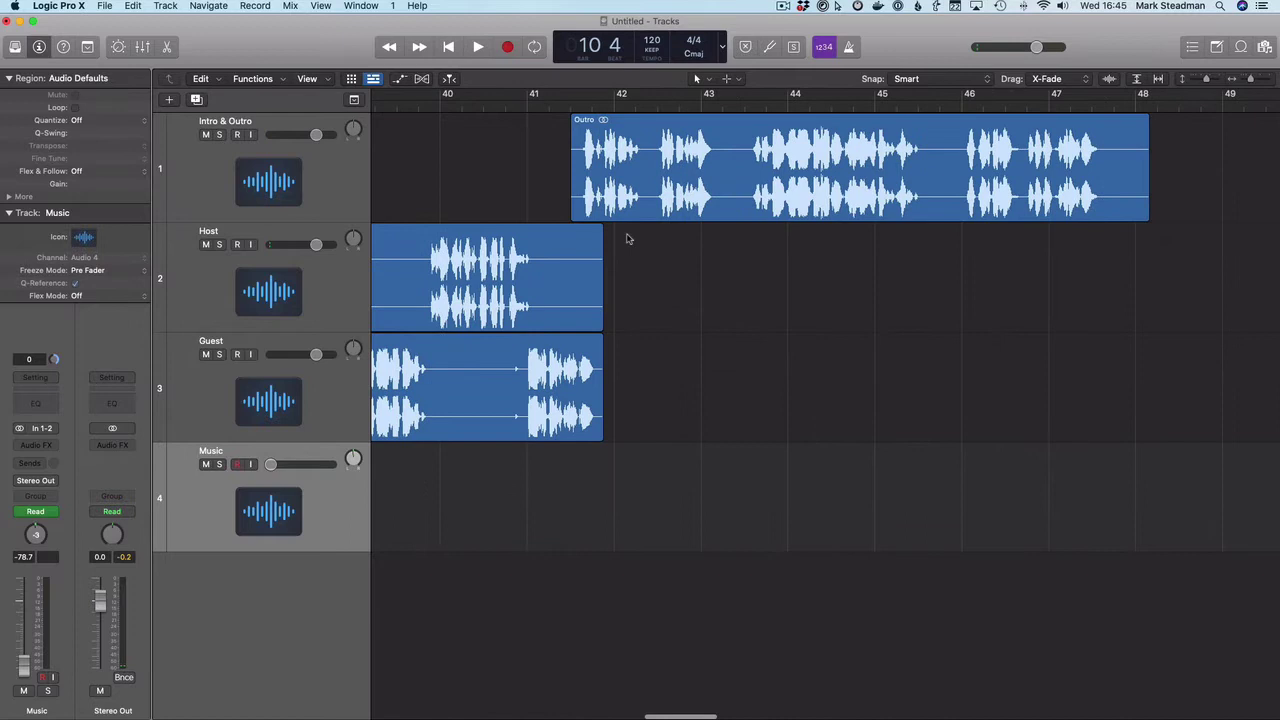
{"action": "left_click_drag", "start_coordinate": [640, 195], "coordinate": [673, 194]}
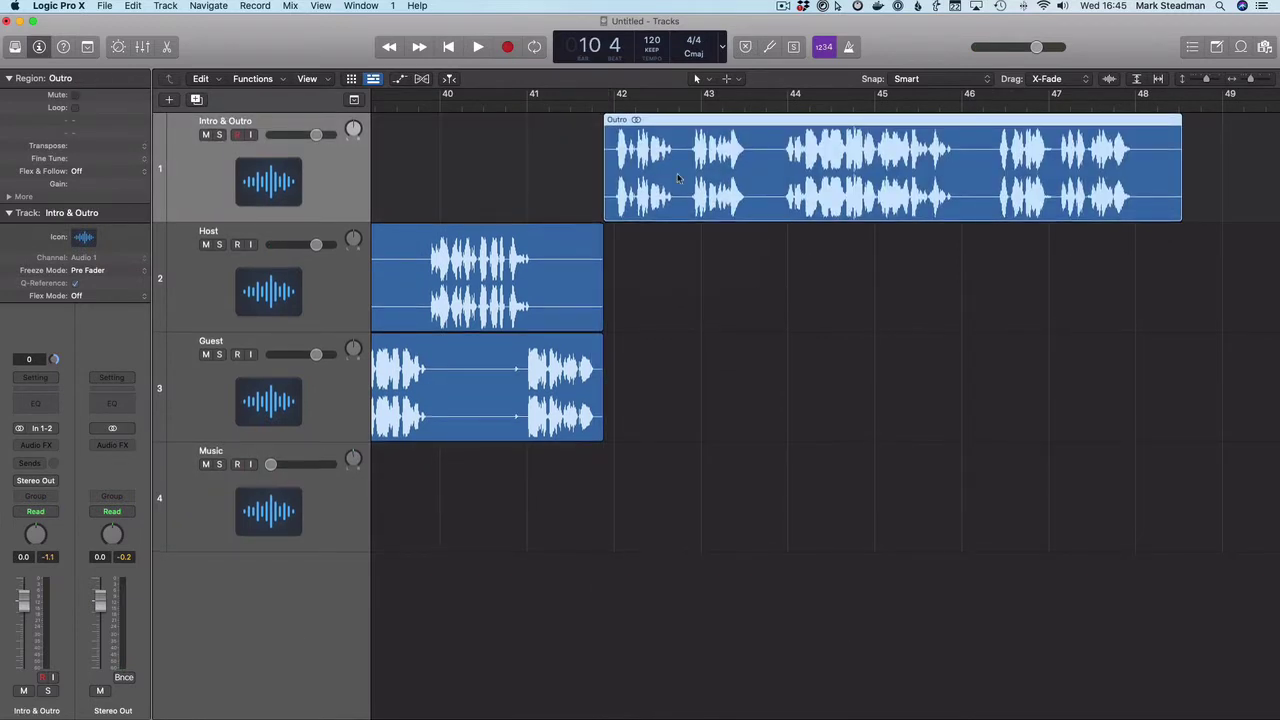
{"action": "key", "text": "super+Down"}
{"action": "key", "text": "super+Right"}
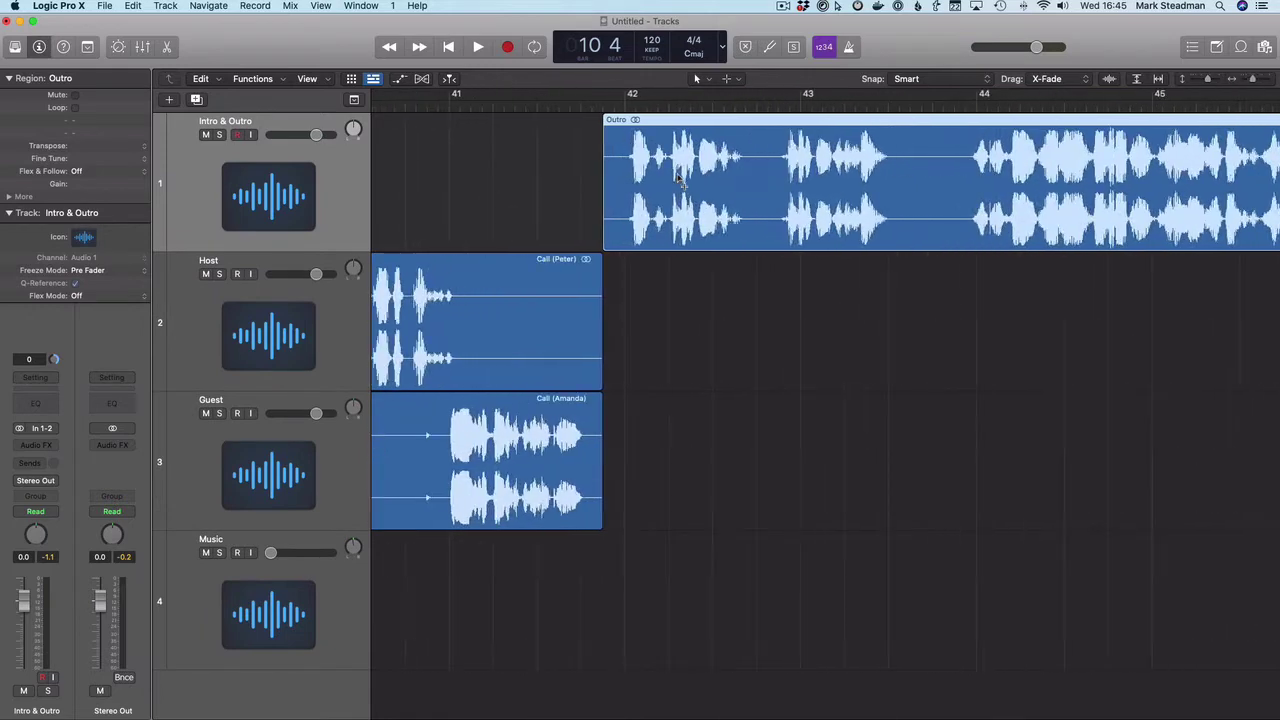
{"action": "key", "text": "super+Right"}
{"action": "key", "text": "super+Right"}
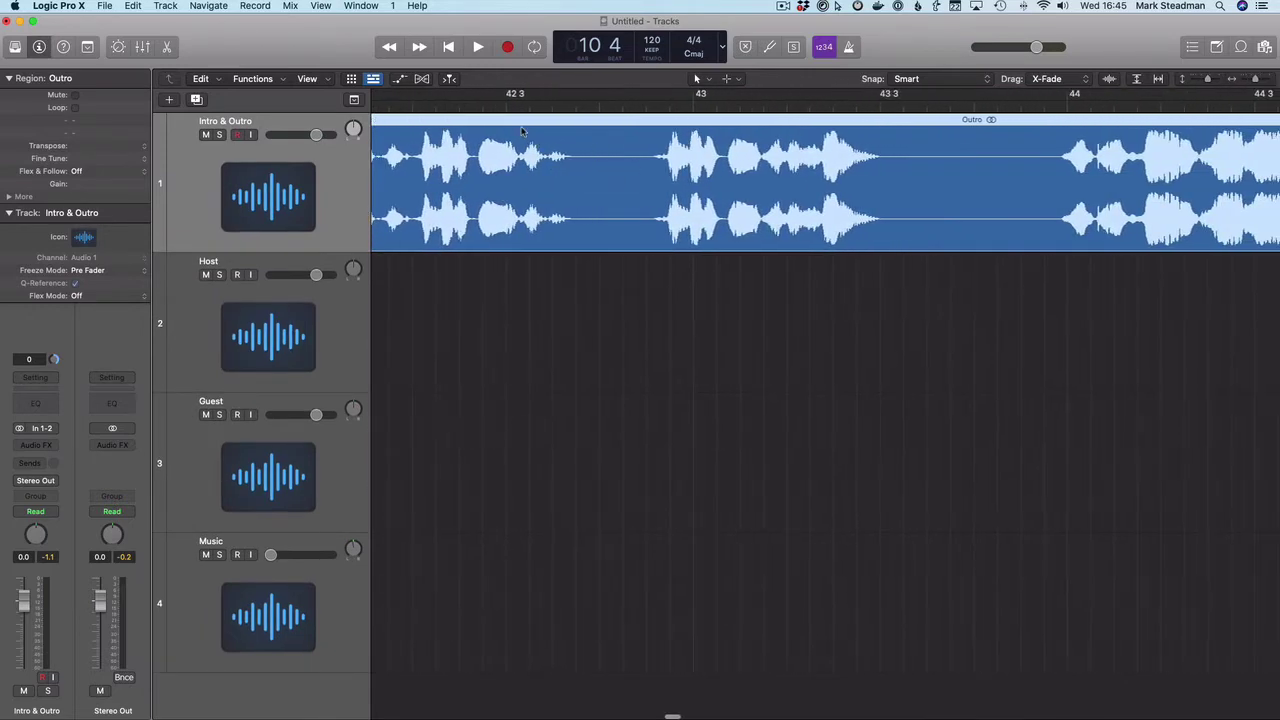
- Trim the start of Outro.2 and slide it earlier to close the gap, then audition the edit
{"action": "left_click", "coordinate": [481, 102]}
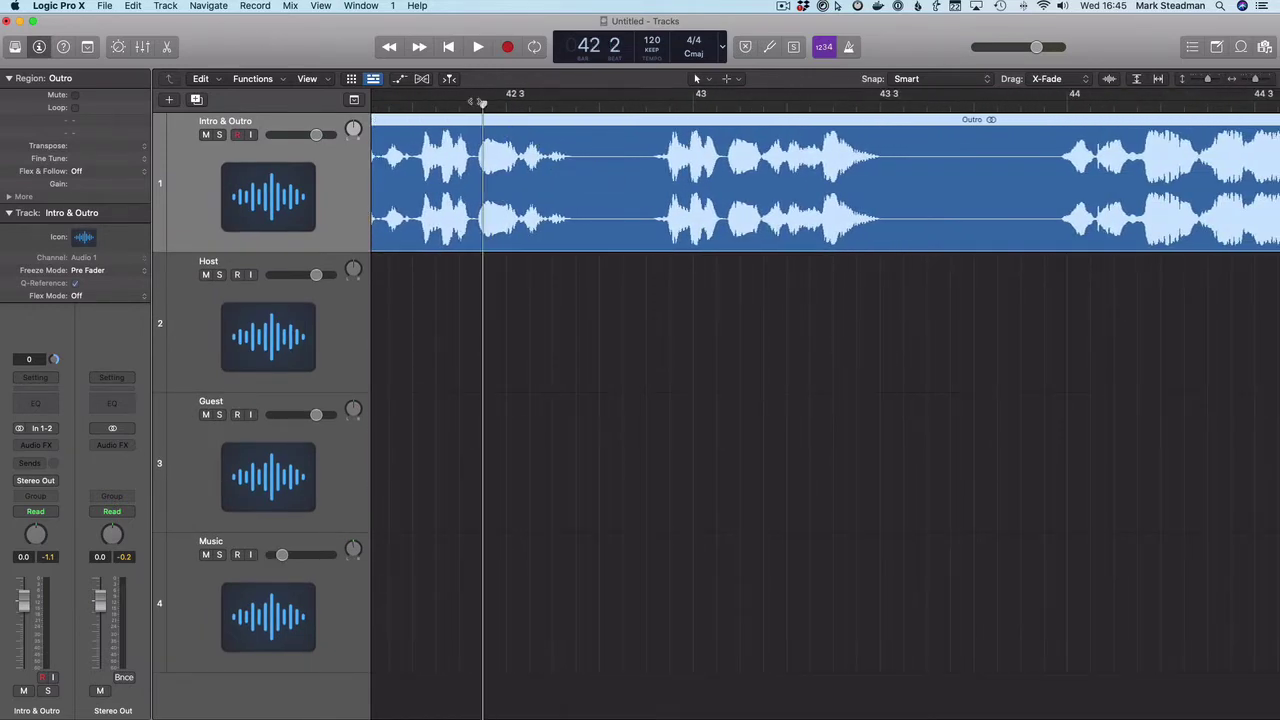
{"action": "left_click_drag", "start_coordinate": [481, 102], "coordinate": [474, 102]}
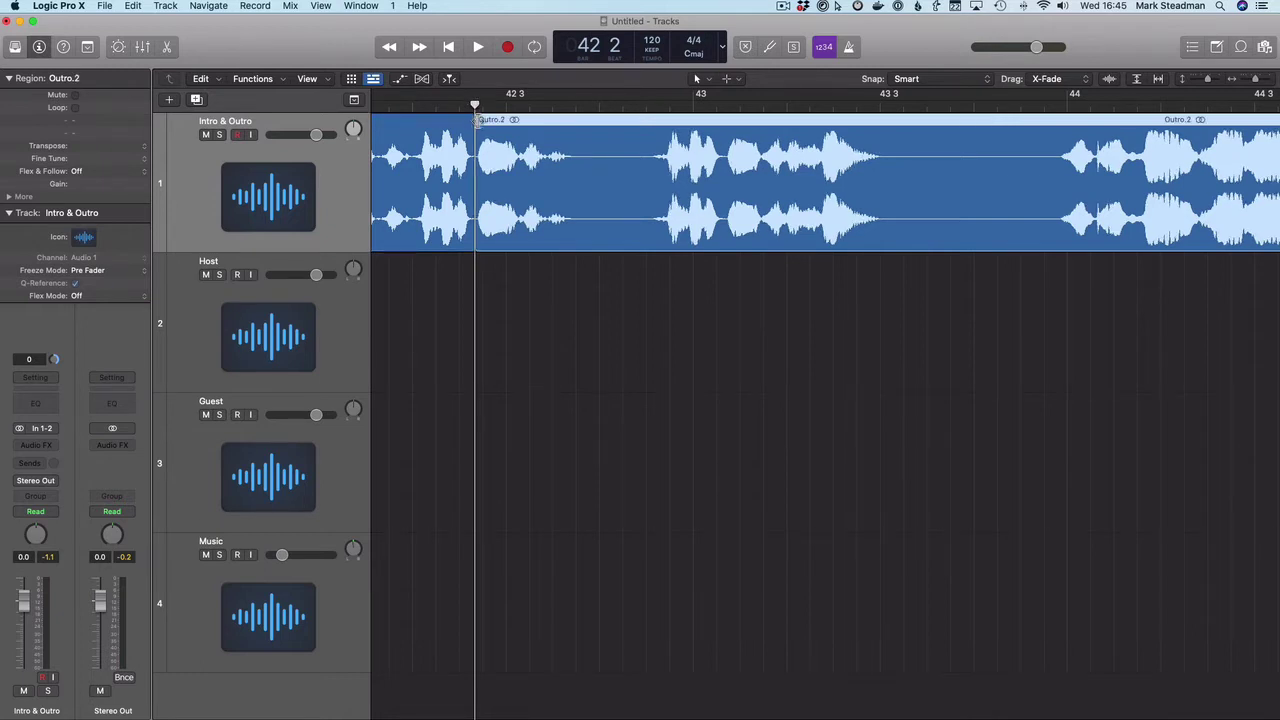
{"action": "left_click_drag", "start_coordinate": [477, 249], "coordinate": [672, 248]}
{"action": "left_click_drag", "start_coordinate": [780, 200], "coordinate": [607, 204]}
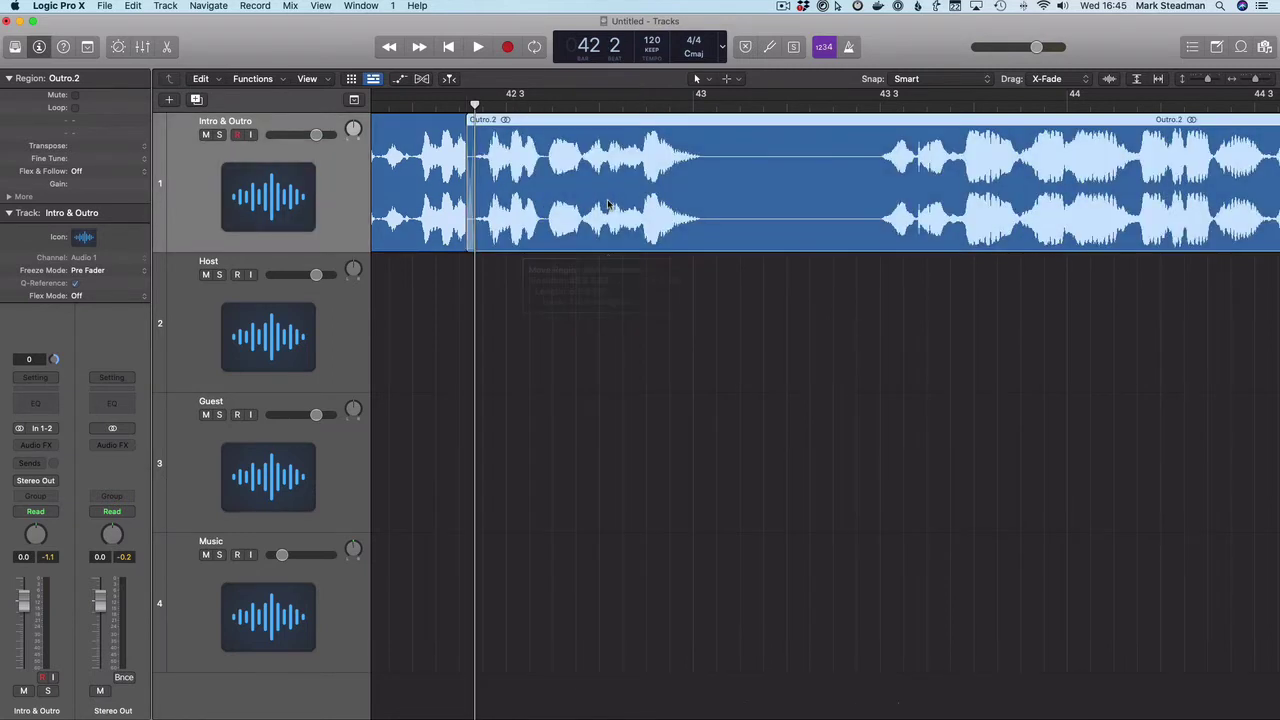
{"action": "left_click", "coordinate": [411, 102]}
{"action": "key", "text": "space"}
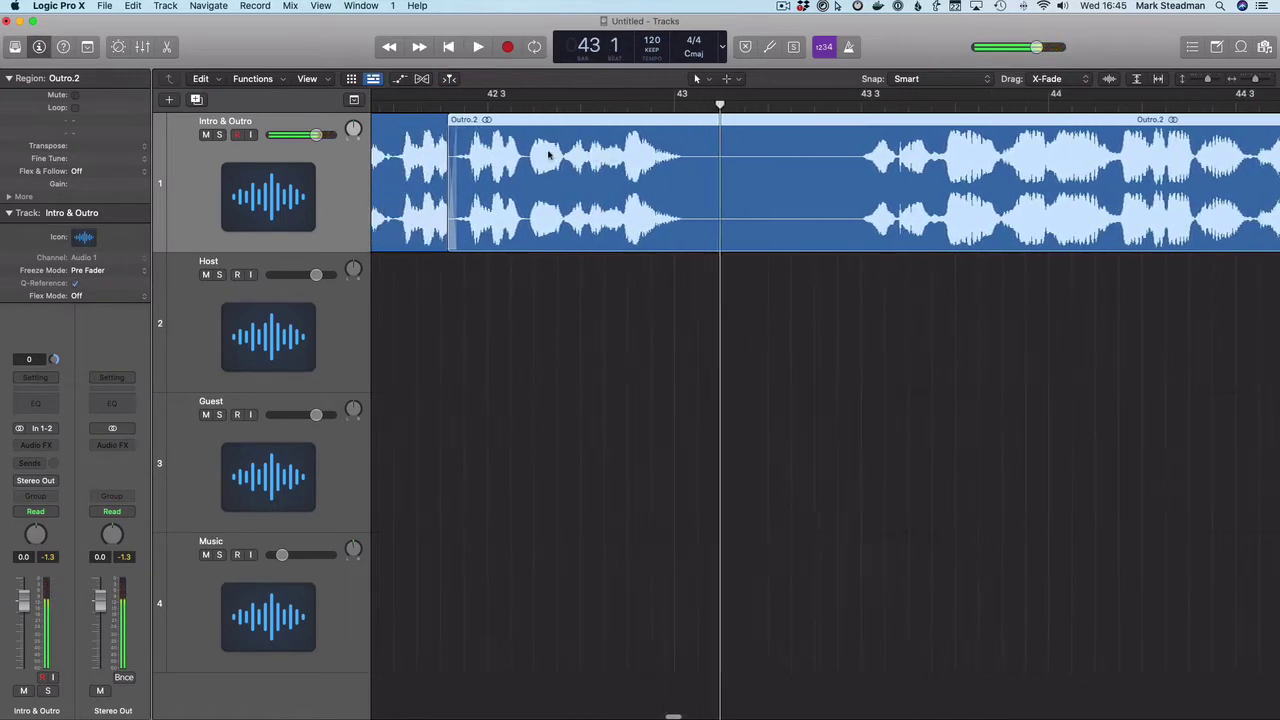
{"action": "key", "text": "space"}
- Shorten Outro.1 and butt Outro.2 against it. Split at the playhead and overlap Outro.4 onto Outro.3 as a crossfade
{"action": "left_click", "coordinate": [480, 186]}
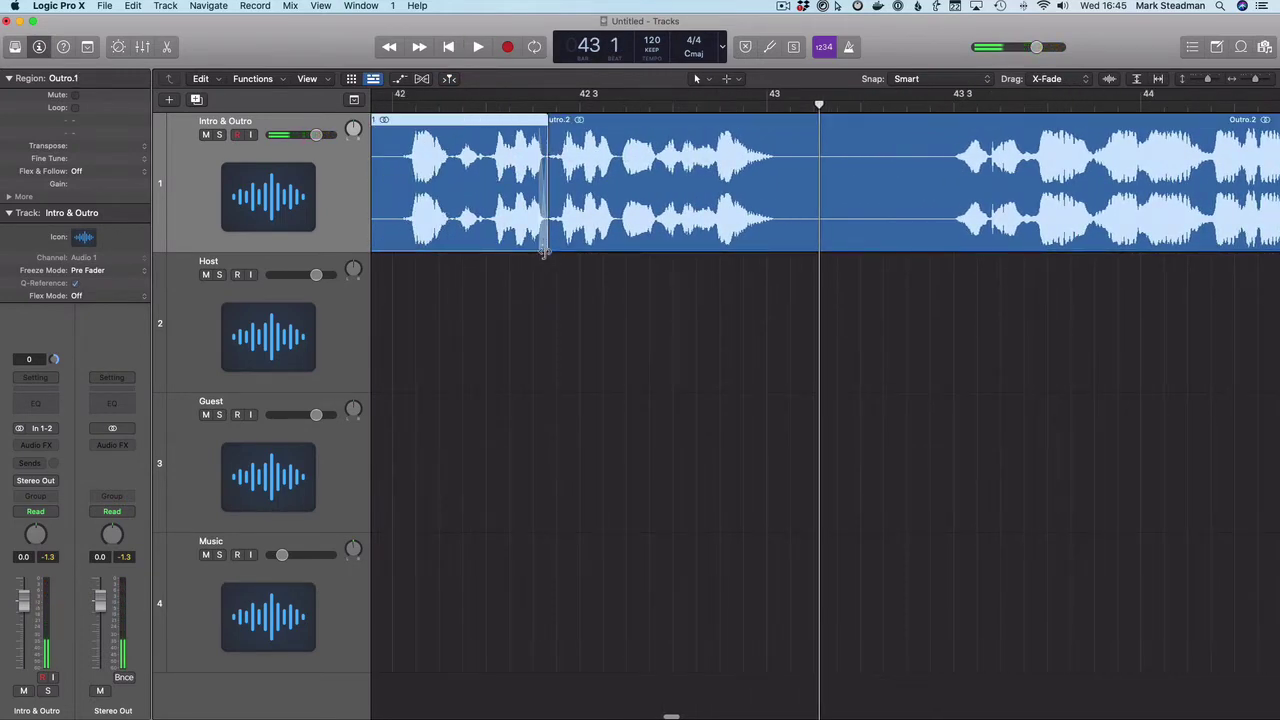
{"action": "left_click_drag", "start_coordinate": [545, 248], "coordinate": [489, 247]}
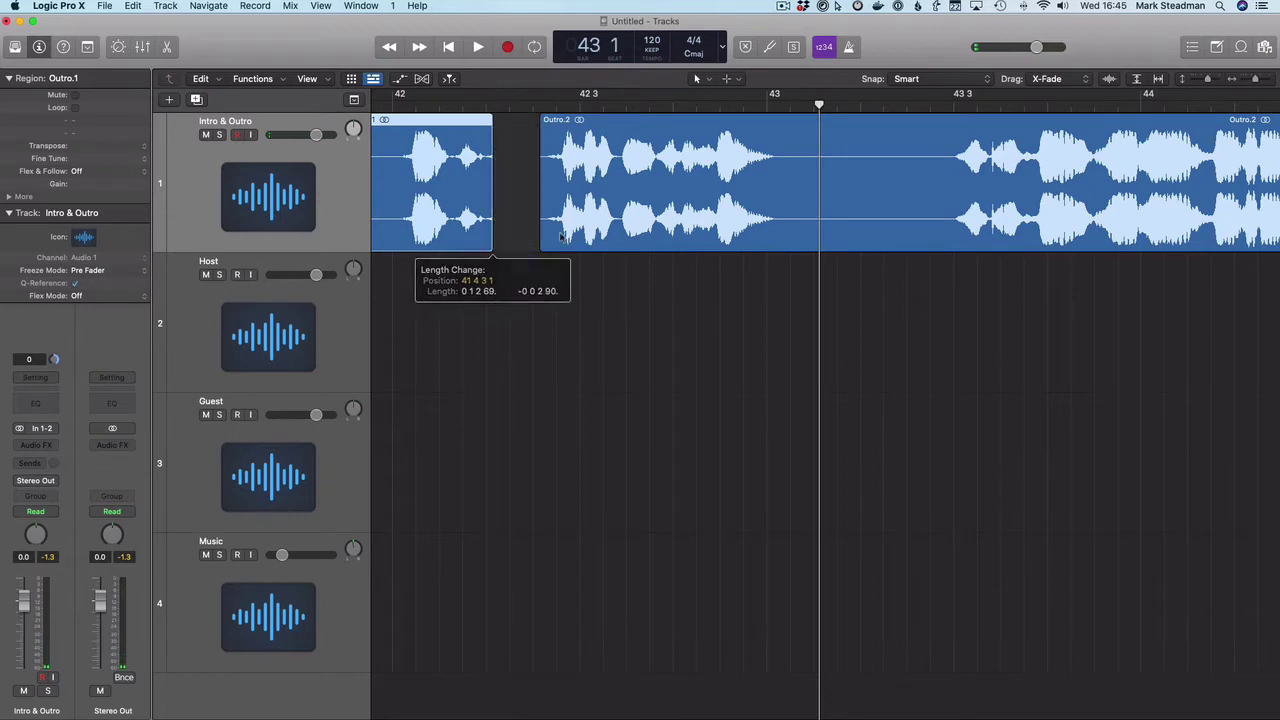
{"action": "left_click_drag", "start_coordinate": [639, 217], "coordinate": [588, 216]}
{"action": "scroll", "coordinate": [707, 131], "scroll_direction": "right", "scroll_amount": 3}
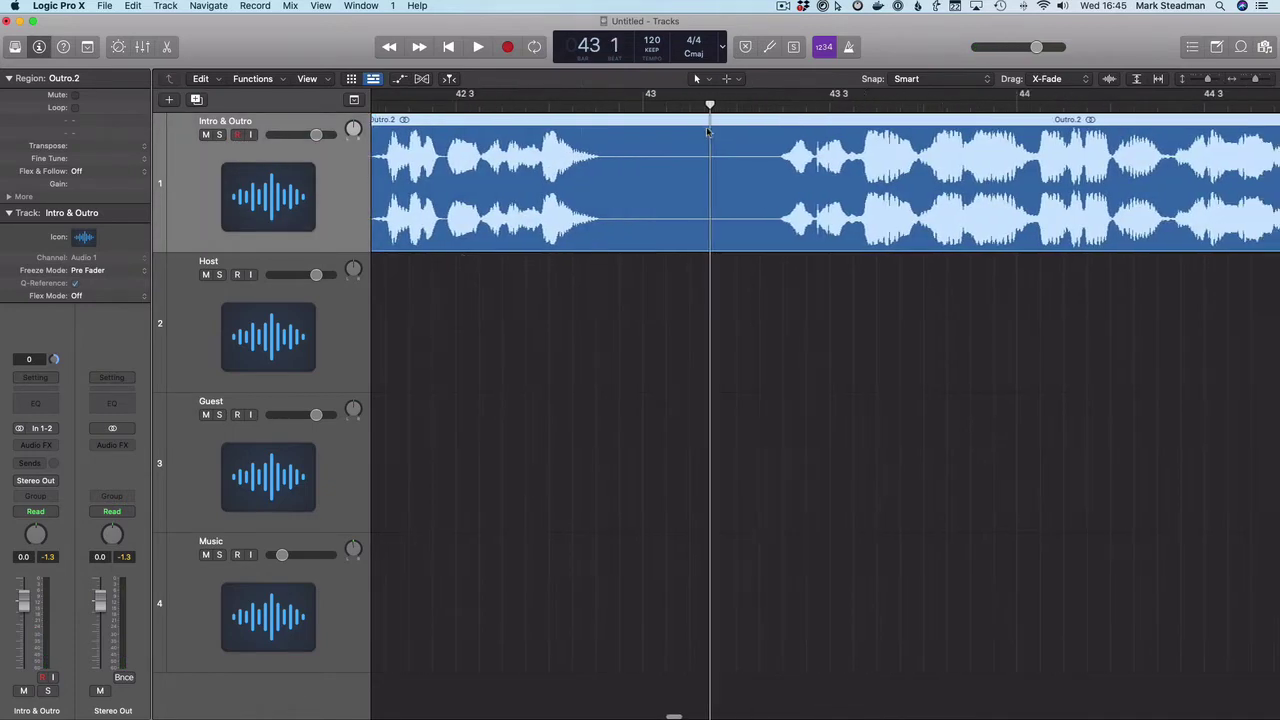
{"action": "key", "text": "super+t"}
{"action": "left_click_drag", "start_coordinate": [961, 193], "coordinate": [885, 197]}
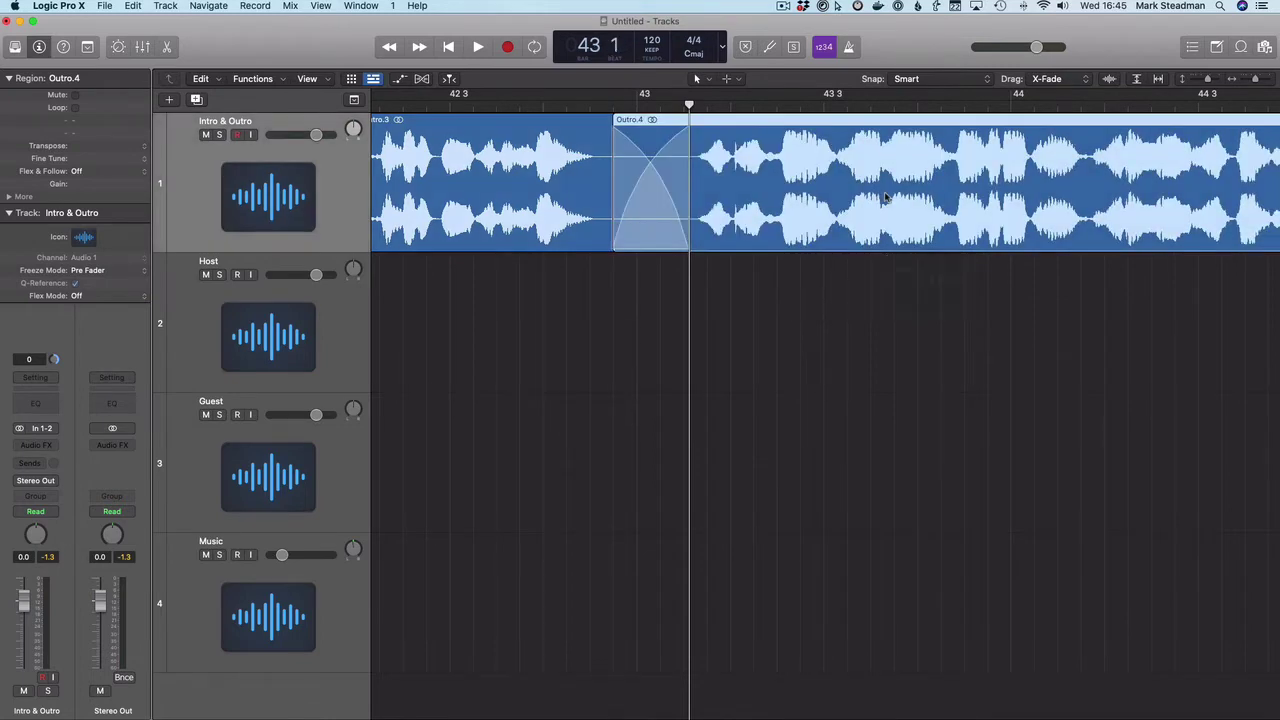
{"action": "key", "text": "super+Left"}
{"action": "key", "text": "super+Left"}
{"action": "key", "text": "super+Left"}
{"action": "key", "text": "super+Left"}
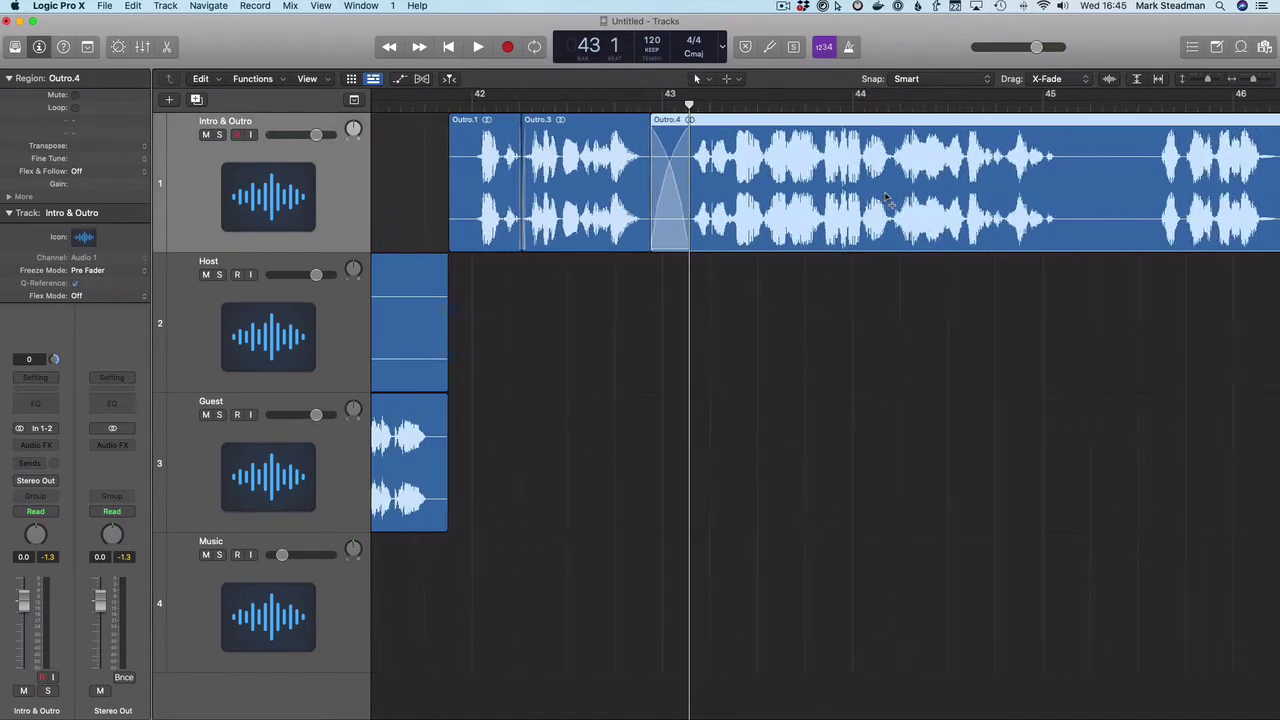
- Inspect the Outro.3/Outro.4 crossfade just before bar 43, then zoom out to the whole arrangement
{"action": "key", "text": "super+Right"}
{"action": "key", "text": "super+Right"}
{"action": "key", "text": "super+Right"}
{"action": "key", "text": "super+Right"}
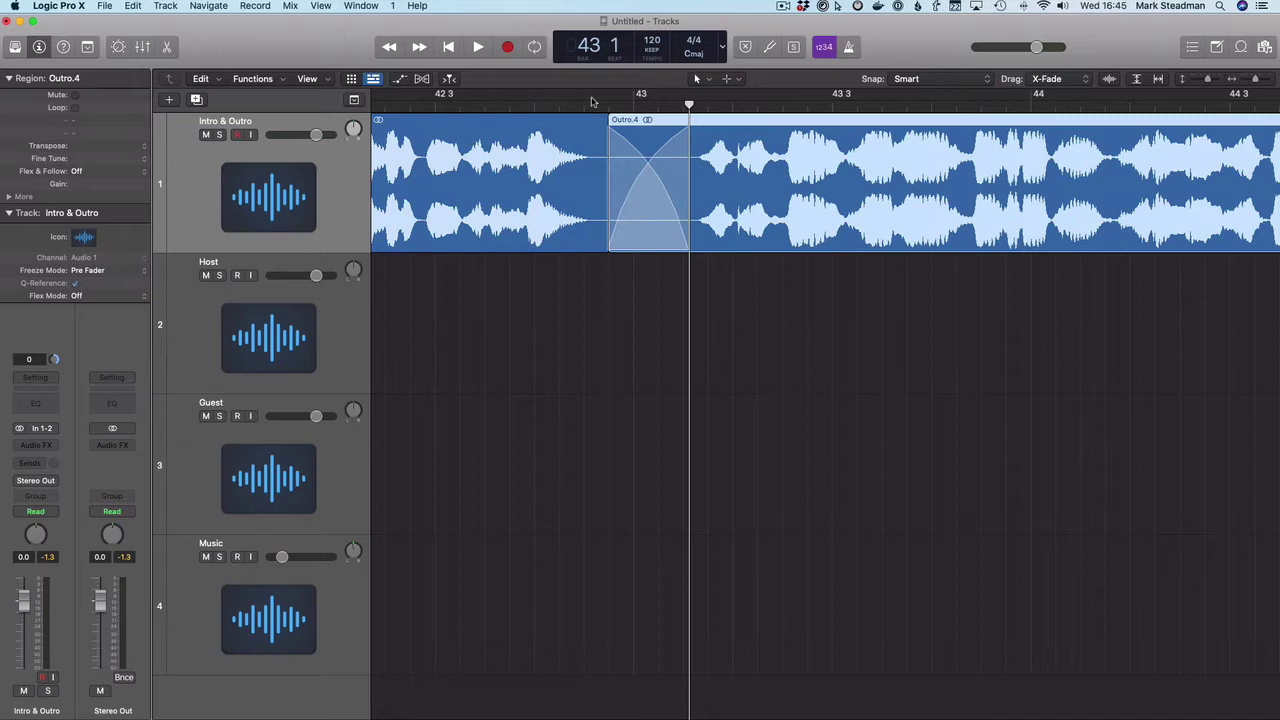
{"action": "left_click_drag", "start_coordinate": [689, 103], "coordinate": [600, 103]}
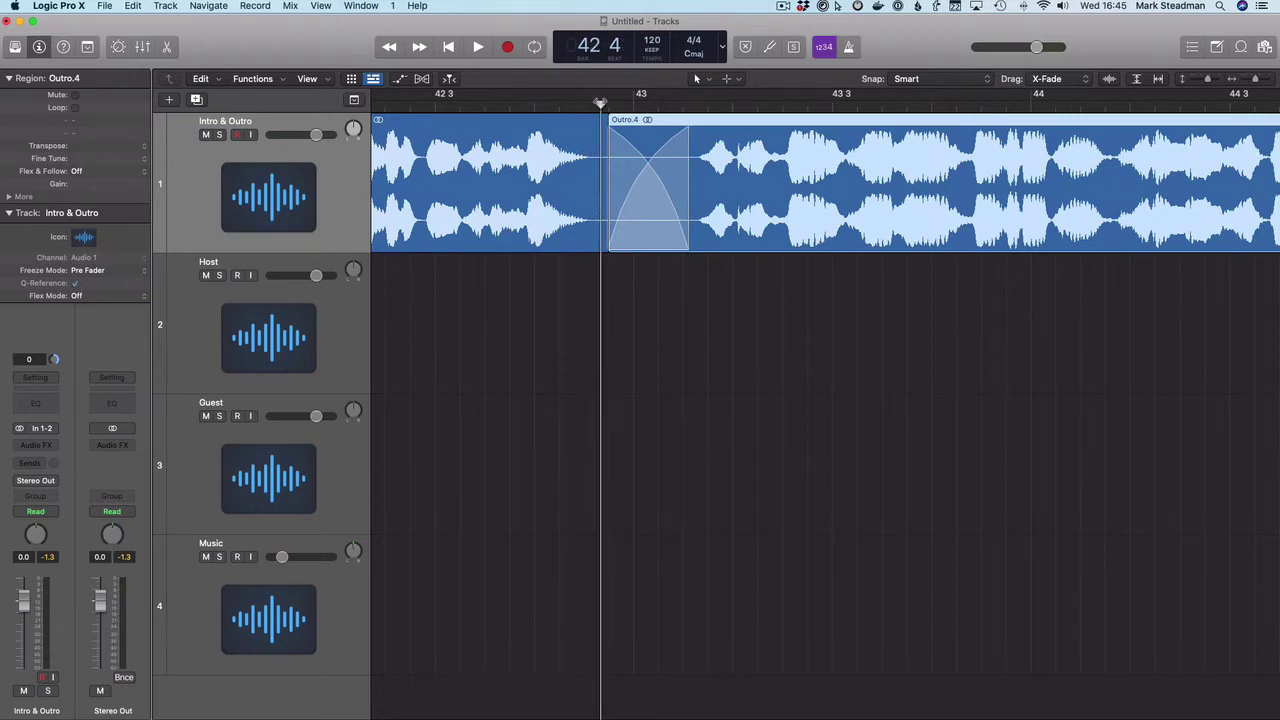
{"action": "left_click", "coordinate": [588, 121]}
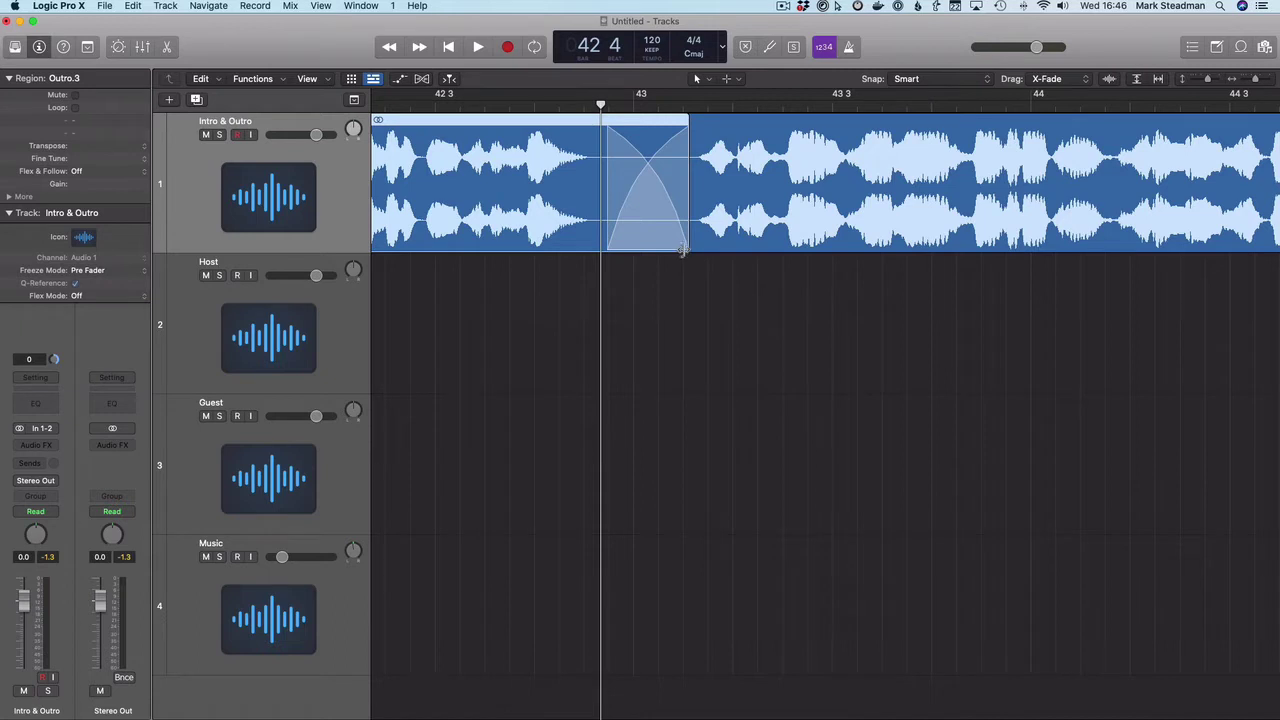
{"action": "left_click", "coordinate": [615, 241]}
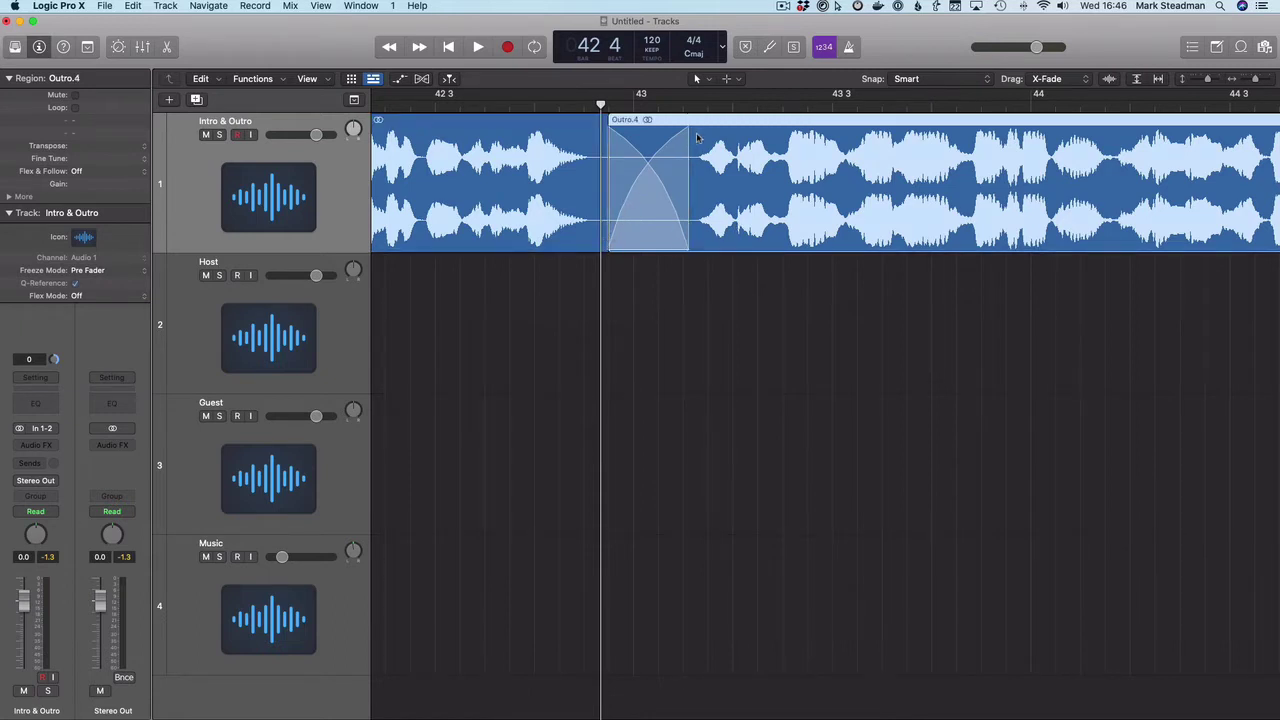
{"action": "key", "text": "z"}
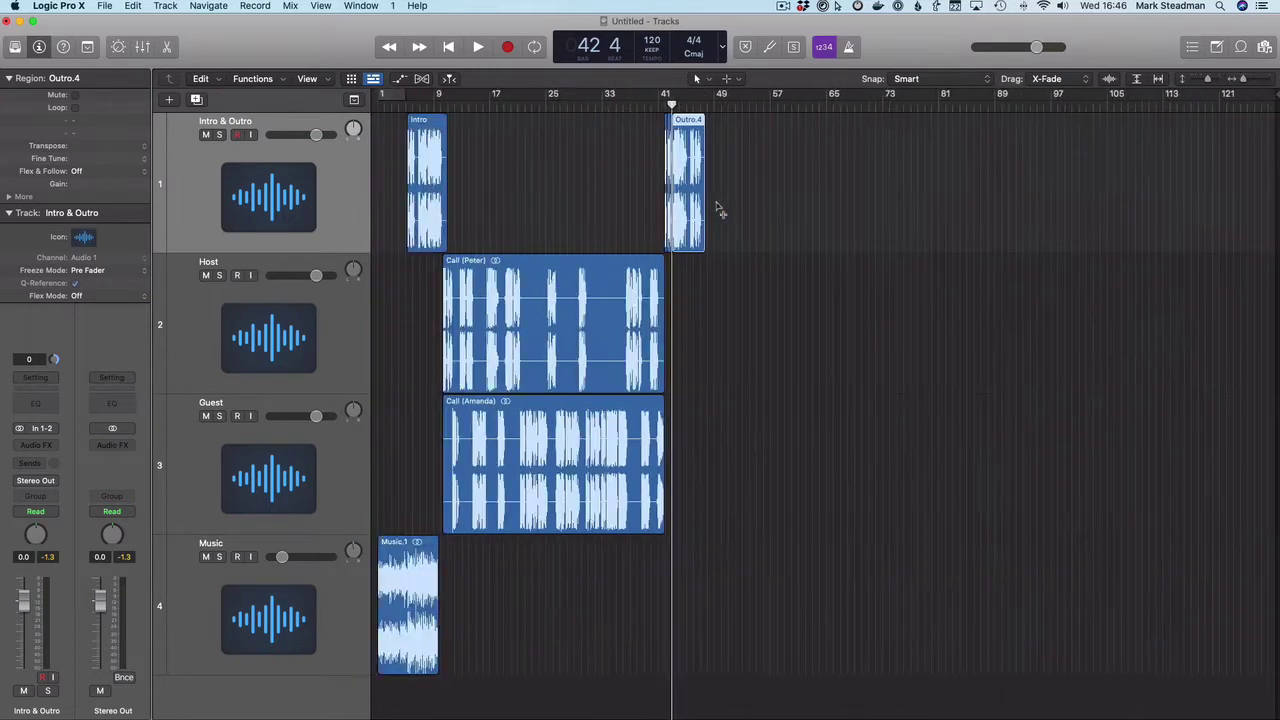
- Deselect the Outro, return the playhead to the project start, and show the Mixer
{"action": "left_click", "coordinate": [619, 200]}
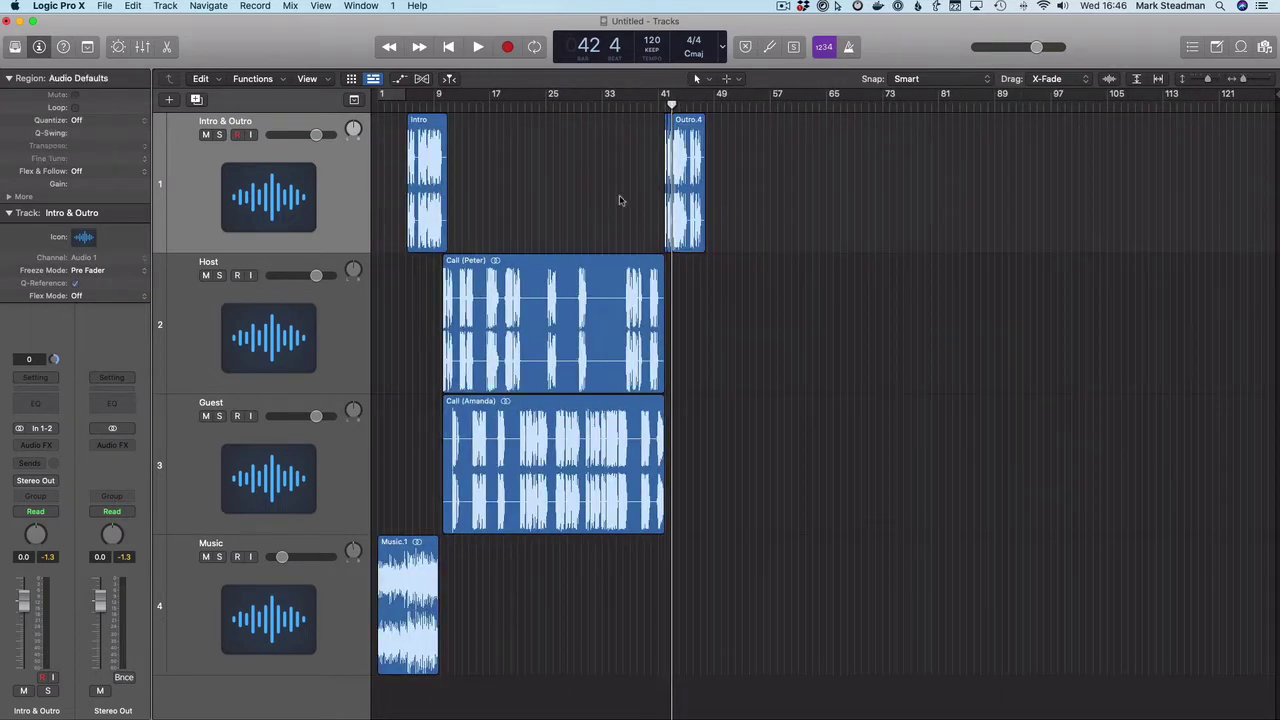
{"action": "key", "text": "Return"}
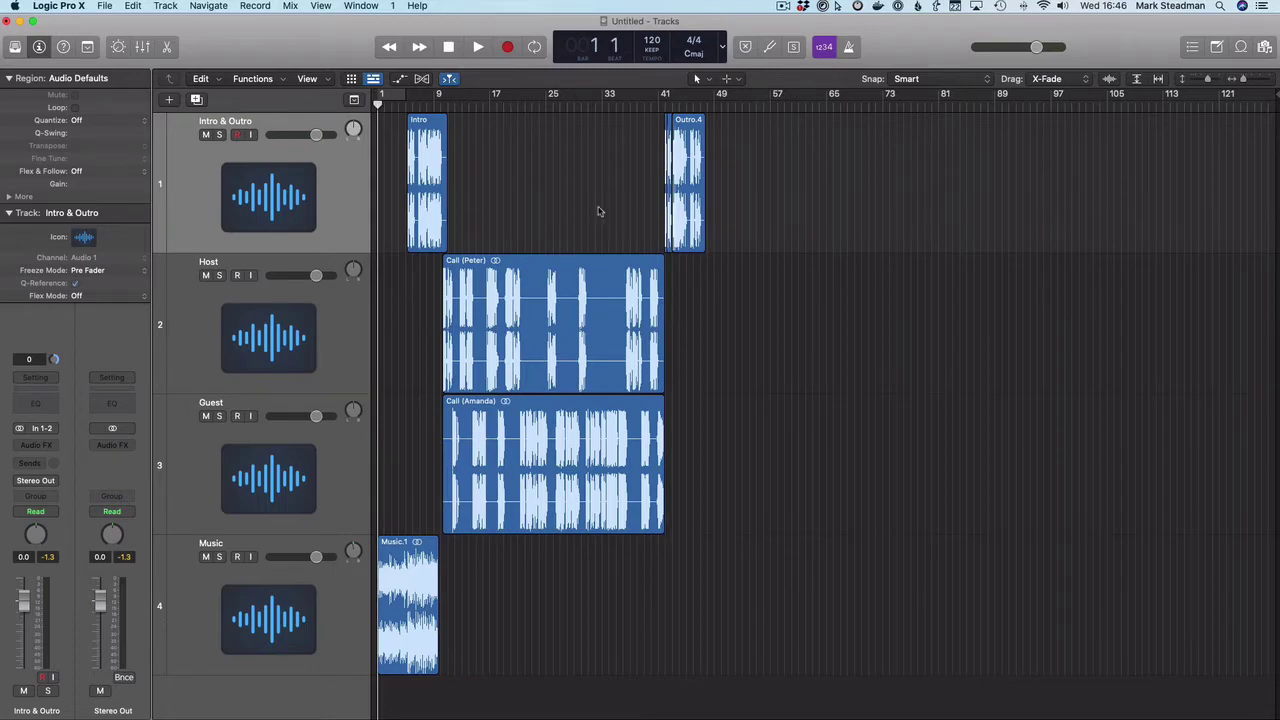
{"action": "key", "text": "super+Right"}
{"action": "key", "text": "super+Right"}
{"action": "key", "text": "super+Right"}
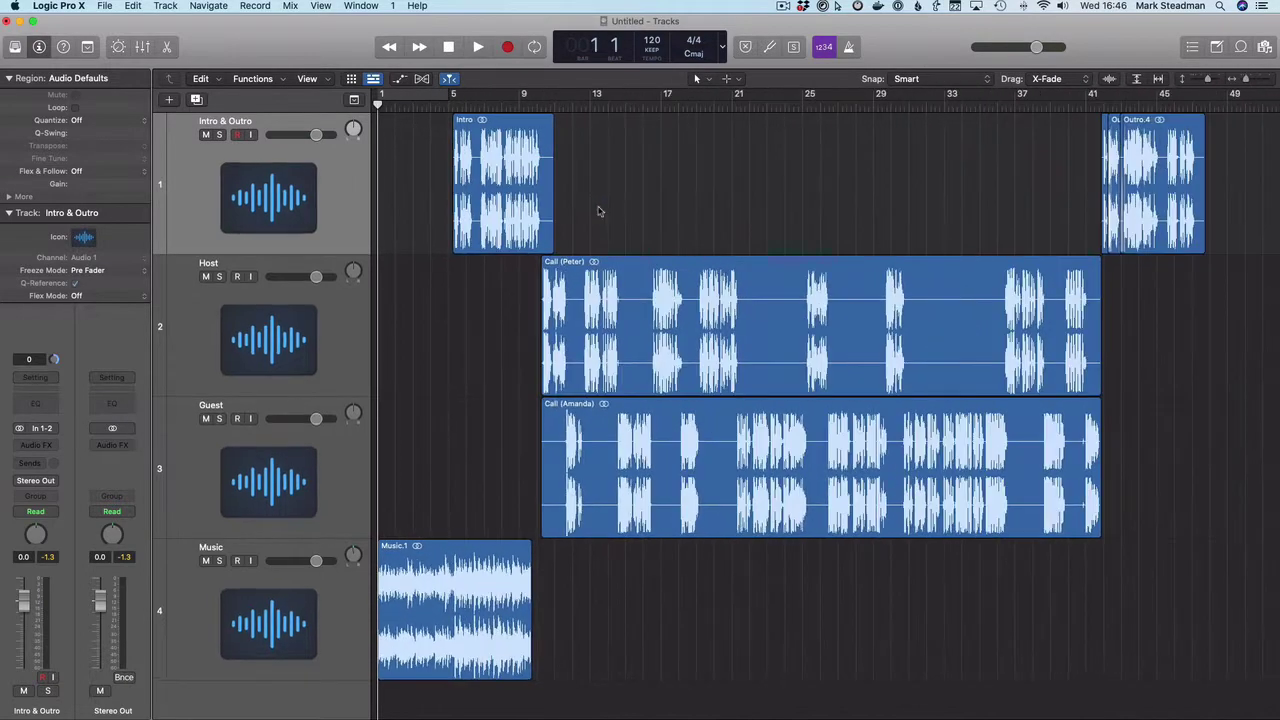
{"action": "key", "text": "x"}
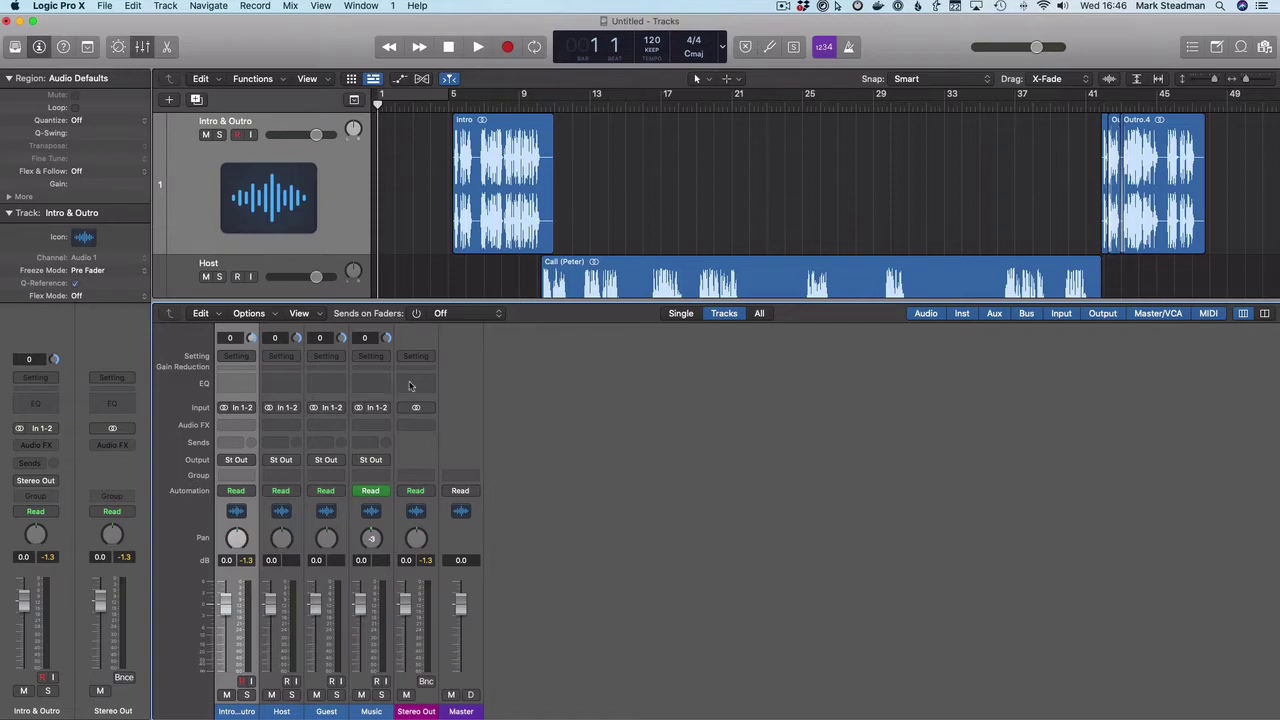
{"action": "scroll", "coordinate": [321, 192], "scroll_direction": "down", "scroll_amount": 3}
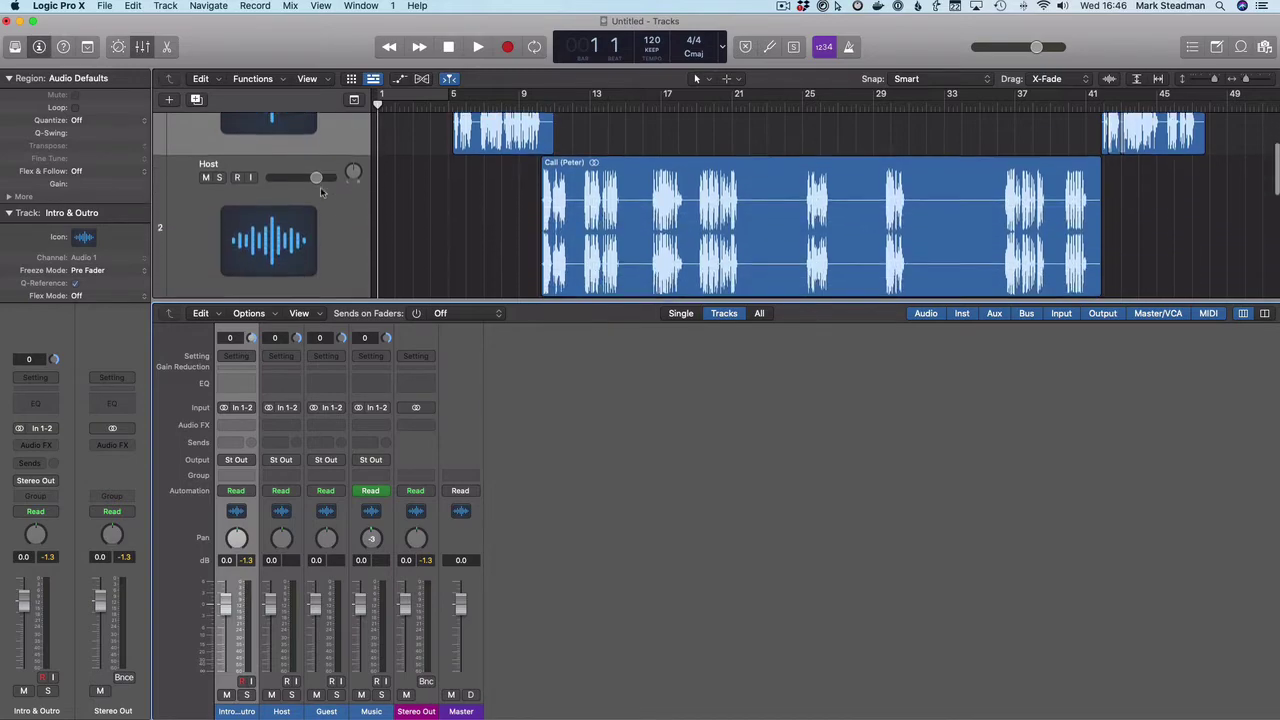
{"action": "scroll", "coordinate": [321, 192], "scroll_direction": "up", "scroll_amount": 3}
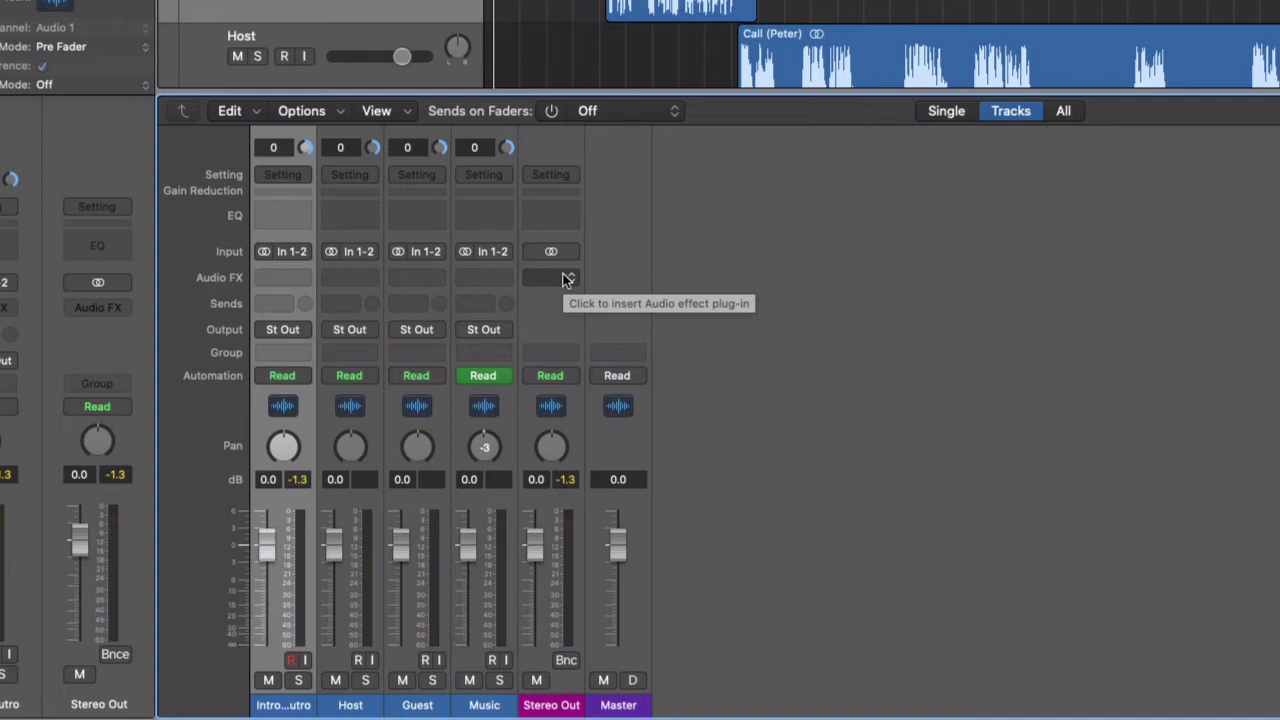
- Insert a stereo Compressor on Stereo Out and switch it to the Vintage VCA model
{"action": "left_click", "coordinate": [565, 279]}
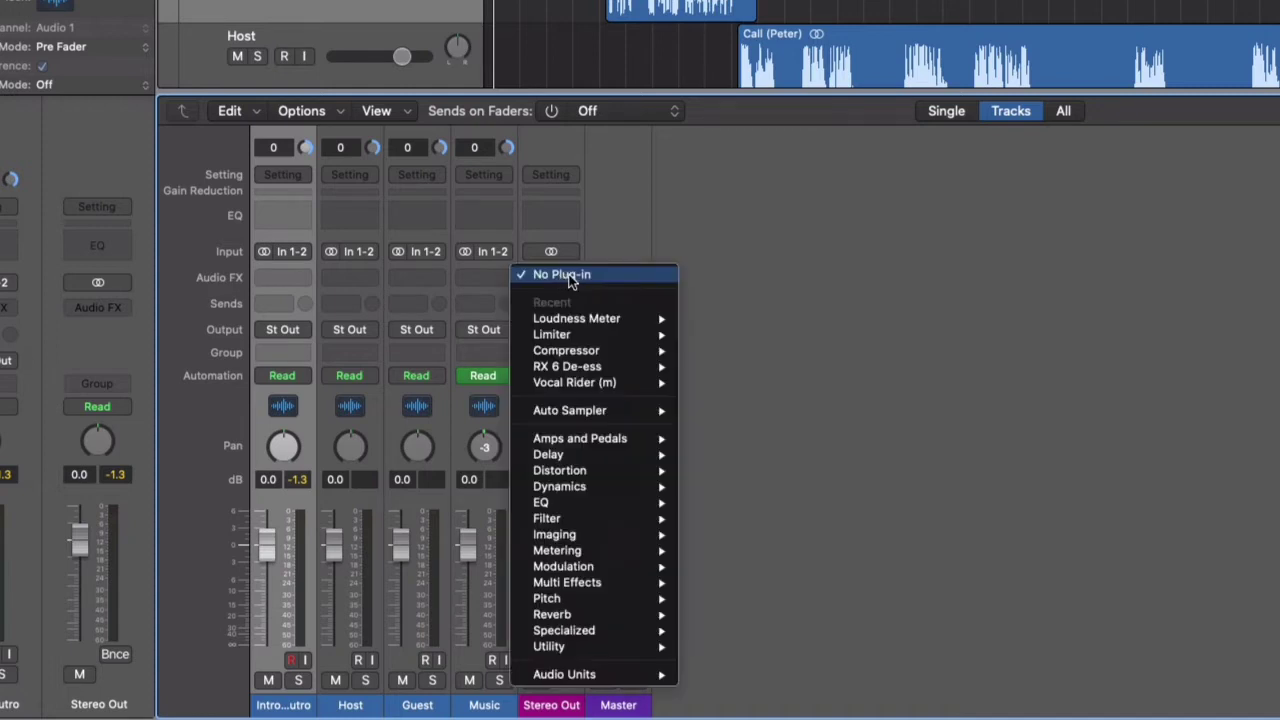
{"action": "mouse_move", "coordinate": [607, 485]}
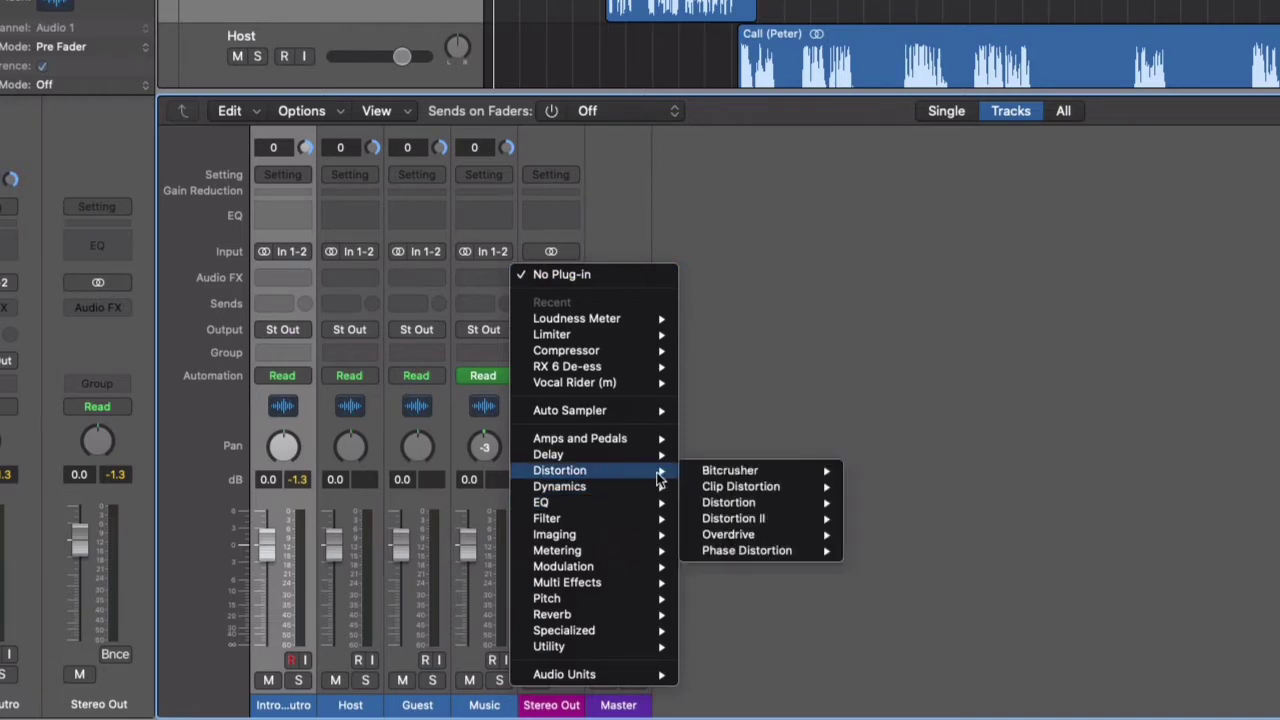
{"action": "mouse_move", "coordinate": [727, 502]}
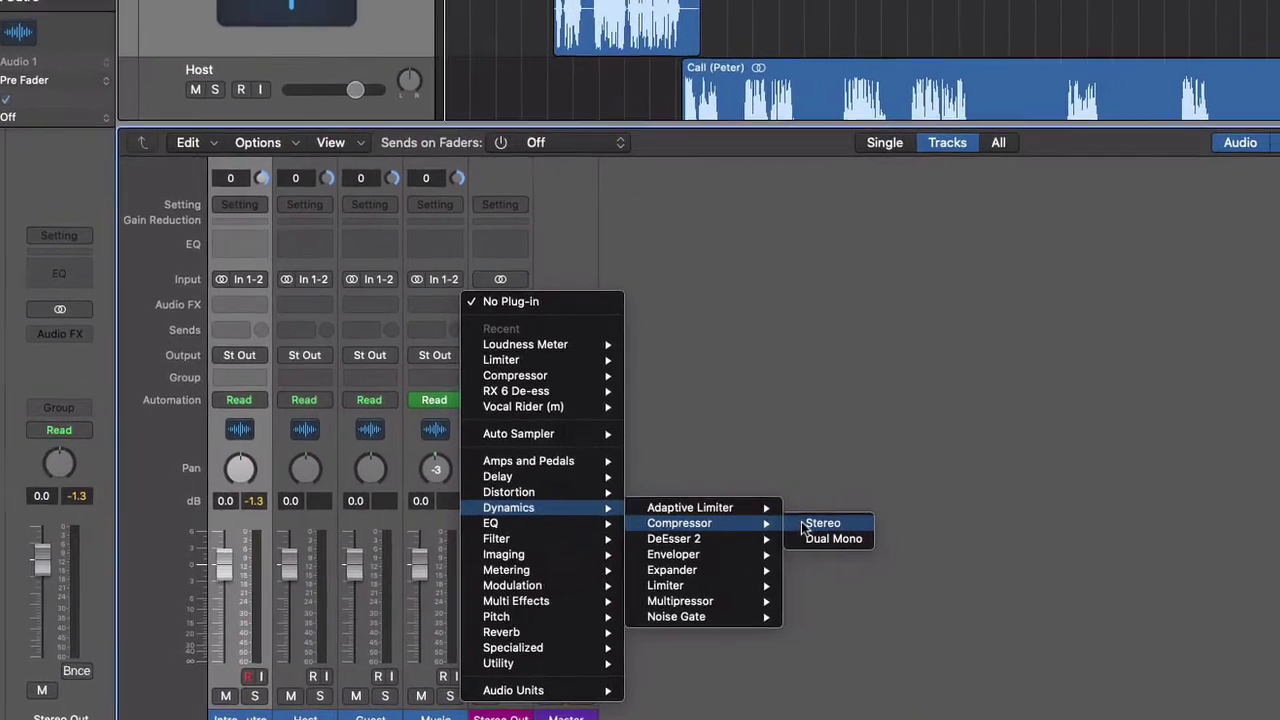
{"action": "left_click", "coordinate": [864, 505]}
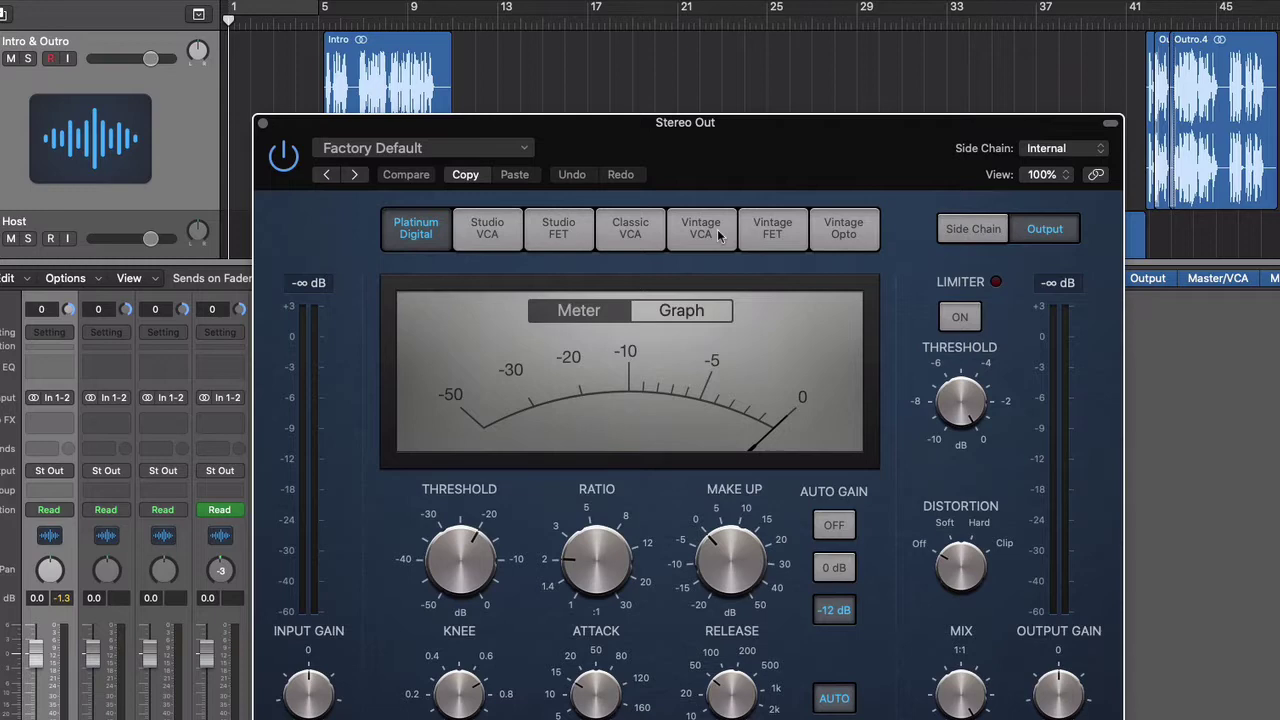
{"action": "left_click", "coordinate": [717, 229]}
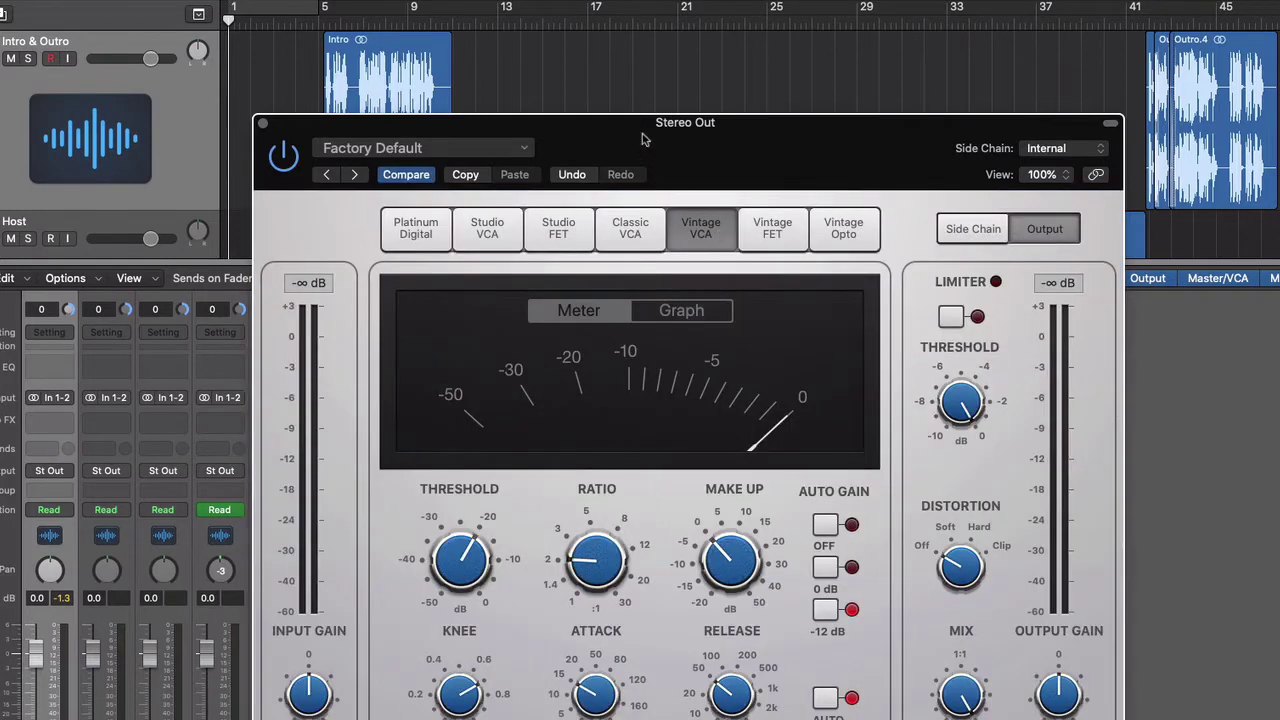
{"action": "left_click_drag", "start_coordinate": [643, 133], "coordinate": [595, 44]}
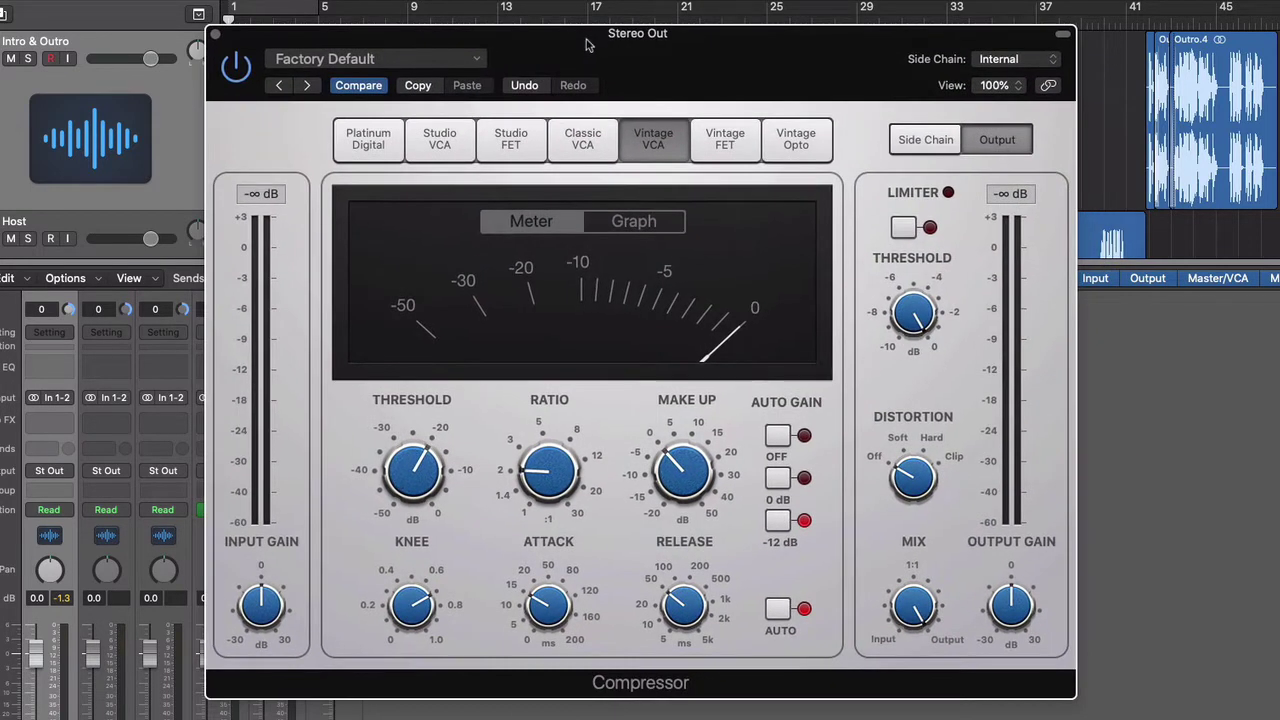
- Set the compressor threshold to -16 dB and ratio to 3.1:1, and turn off auto release
{"action": "double_click", "coordinate": [402, 400]}
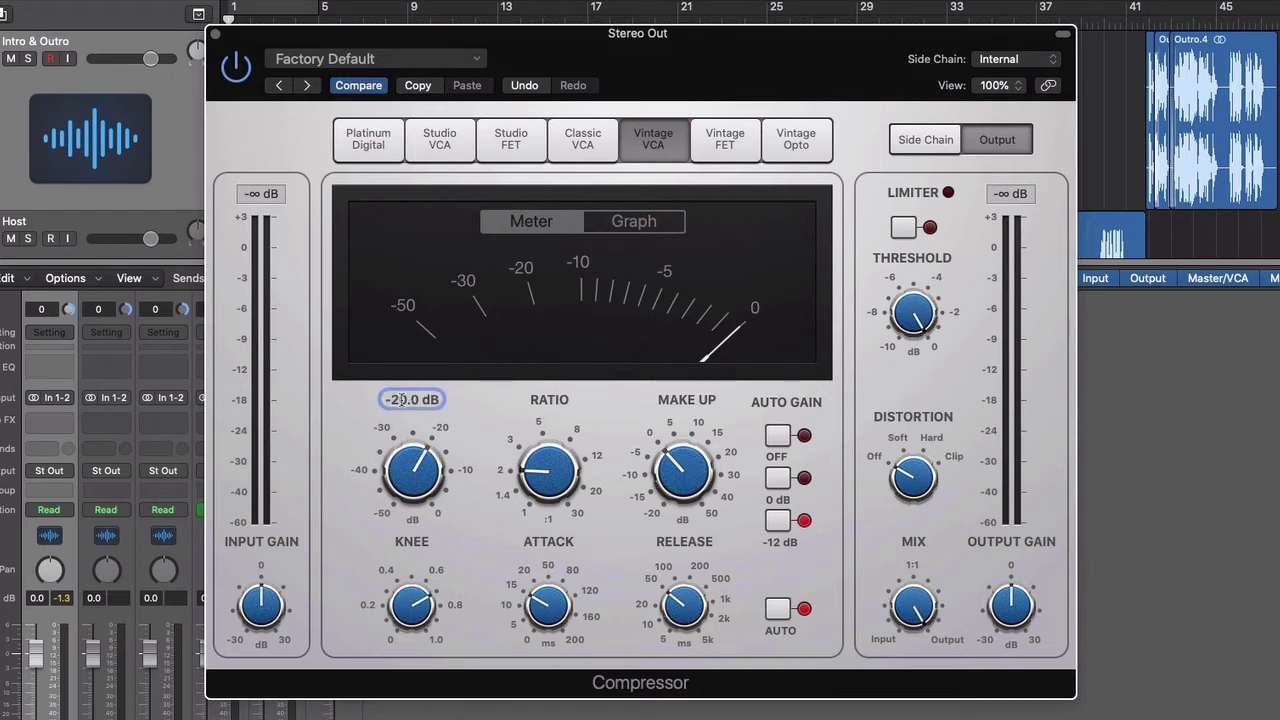
{"action": "type", "text": "-16"}
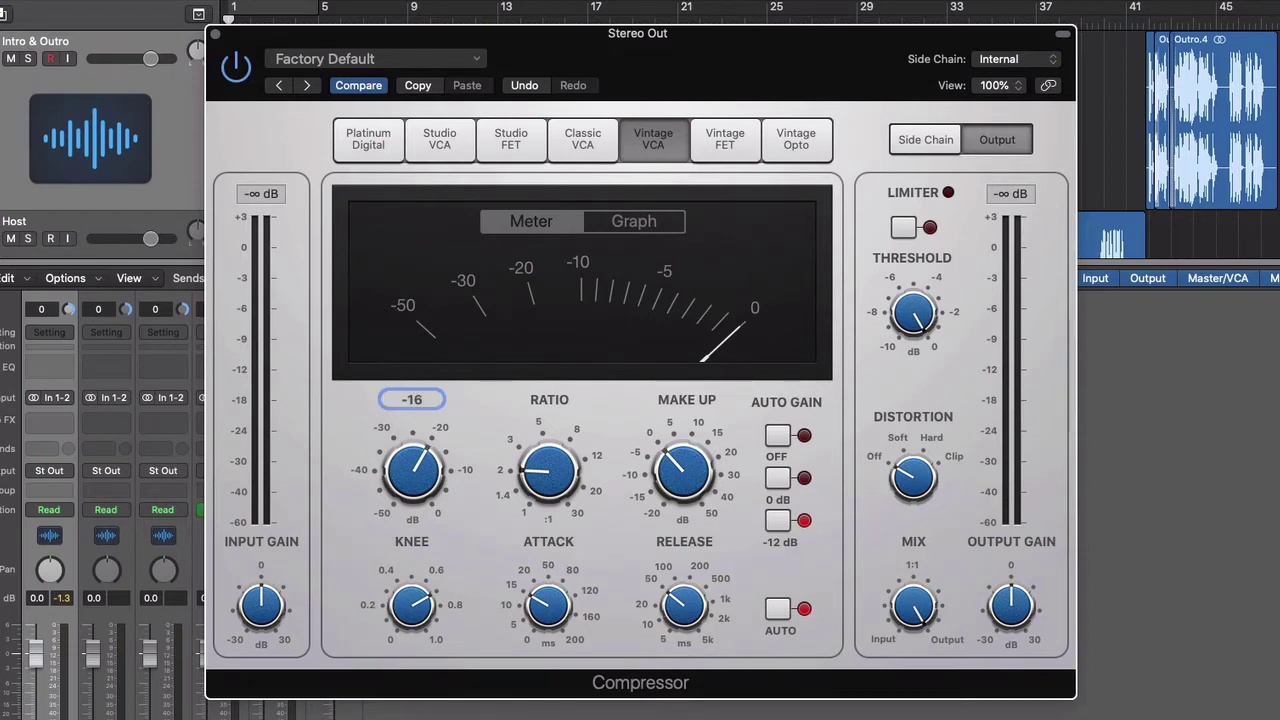
{"action": "double_click", "coordinate": [553, 399]}
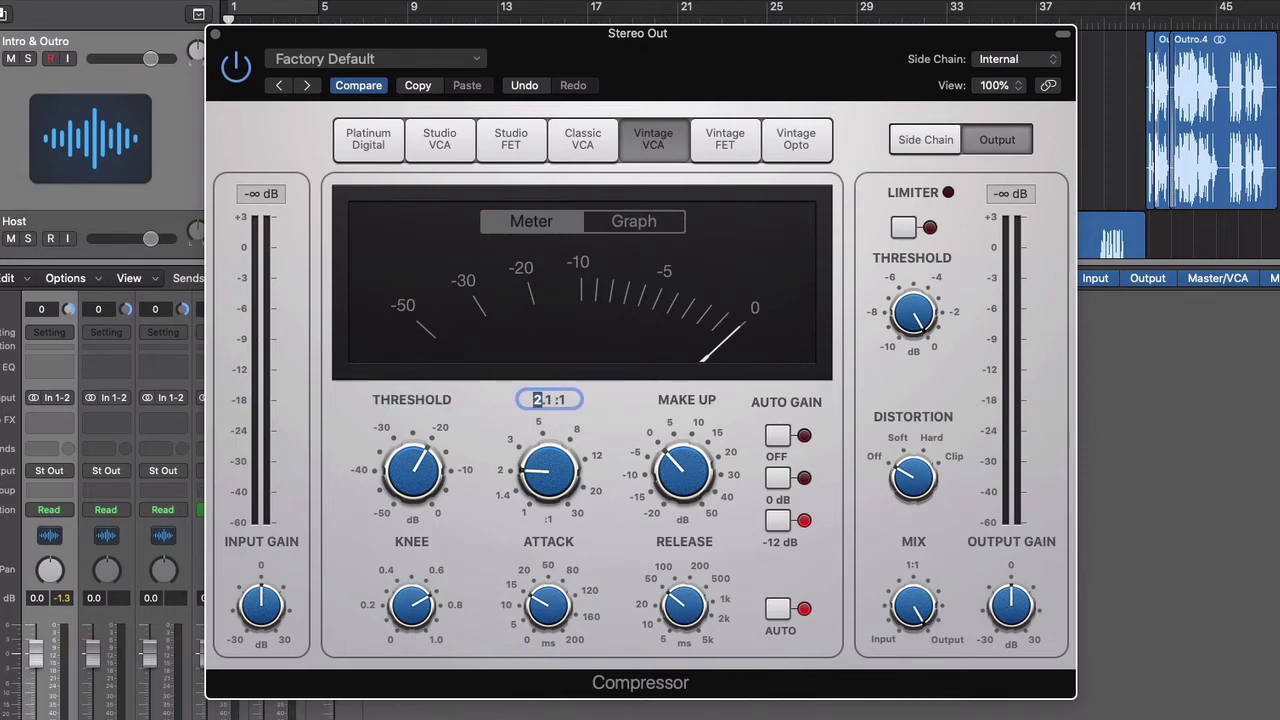
{"action": "type", "text": "3"}
{"action": "mouse_move", "coordinate": [683, 413]}
{"action": "key", "text": "Return"}
{"action": "left_click", "coordinate": [778, 609]}
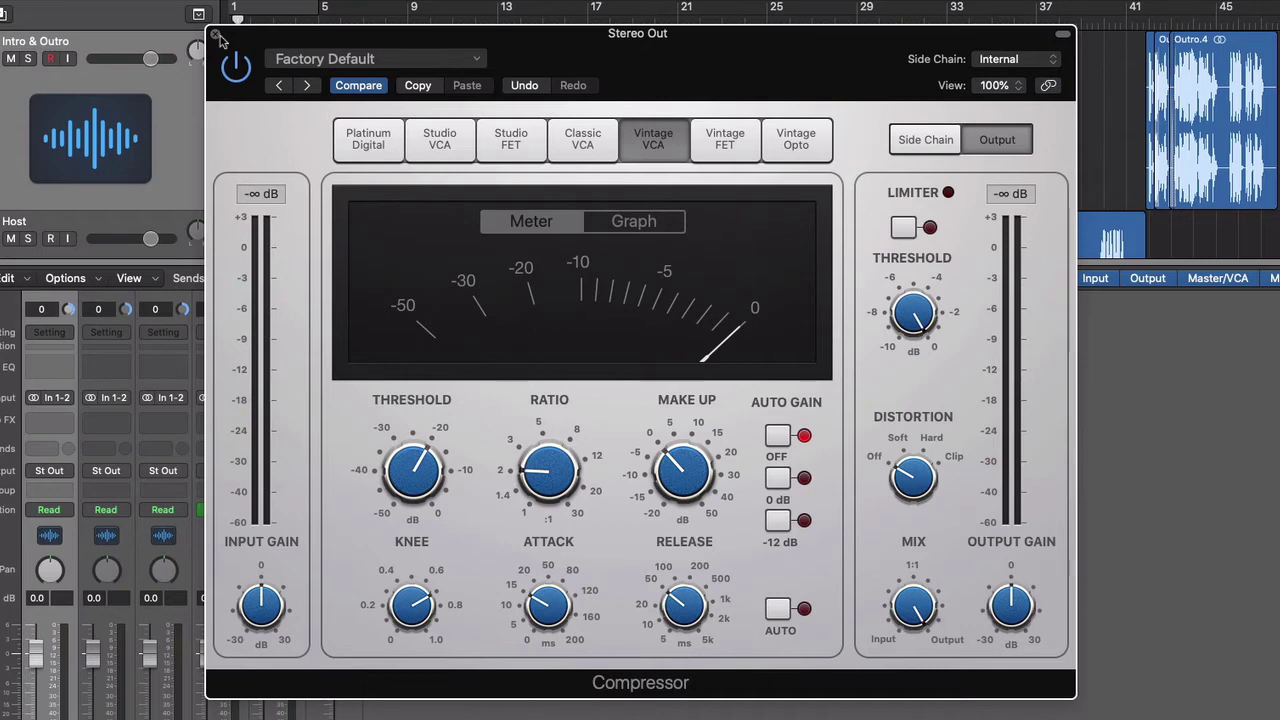
- Insert a stereo Limiter after the Compressor on Stereo Out
{"action": "left_click", "coordinate": [216, 36]}
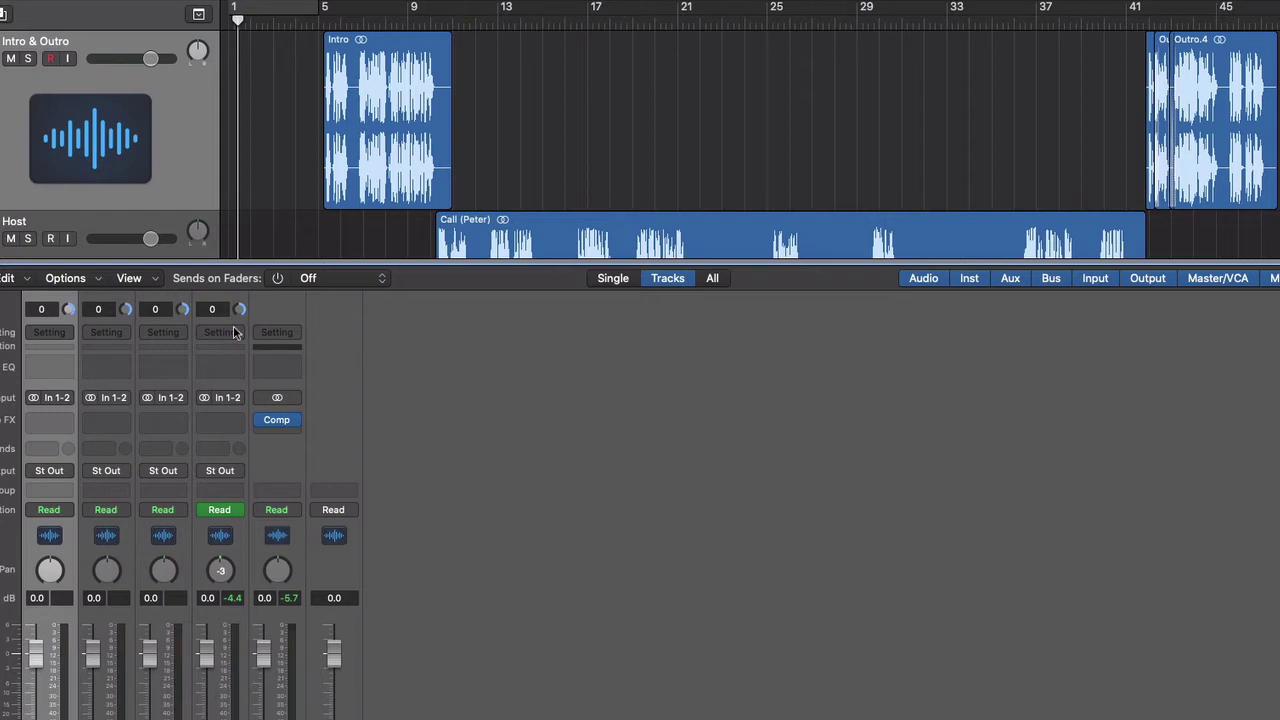
{"action": "mouse_move", "coordinate": [268, 430]}
{"action": "left_click", "coordinate": [277, 434]}
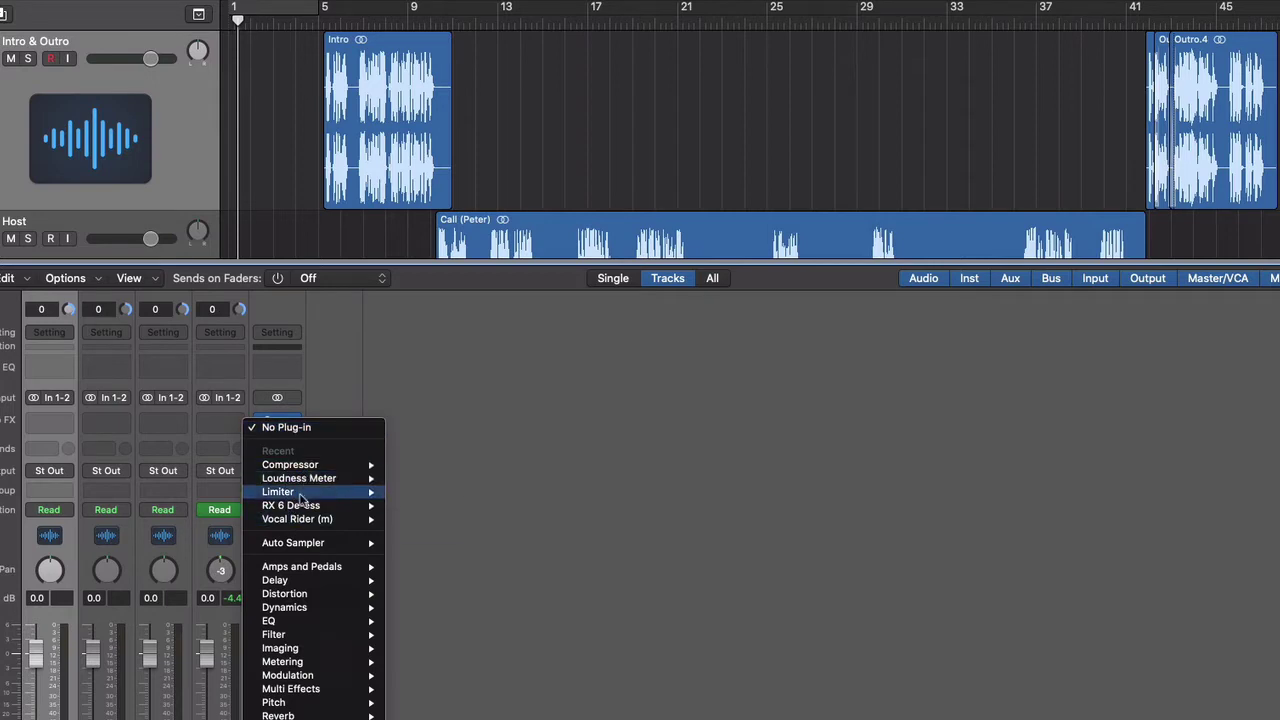
{"action": "mouse_move", "coordinate": [310, 466]}
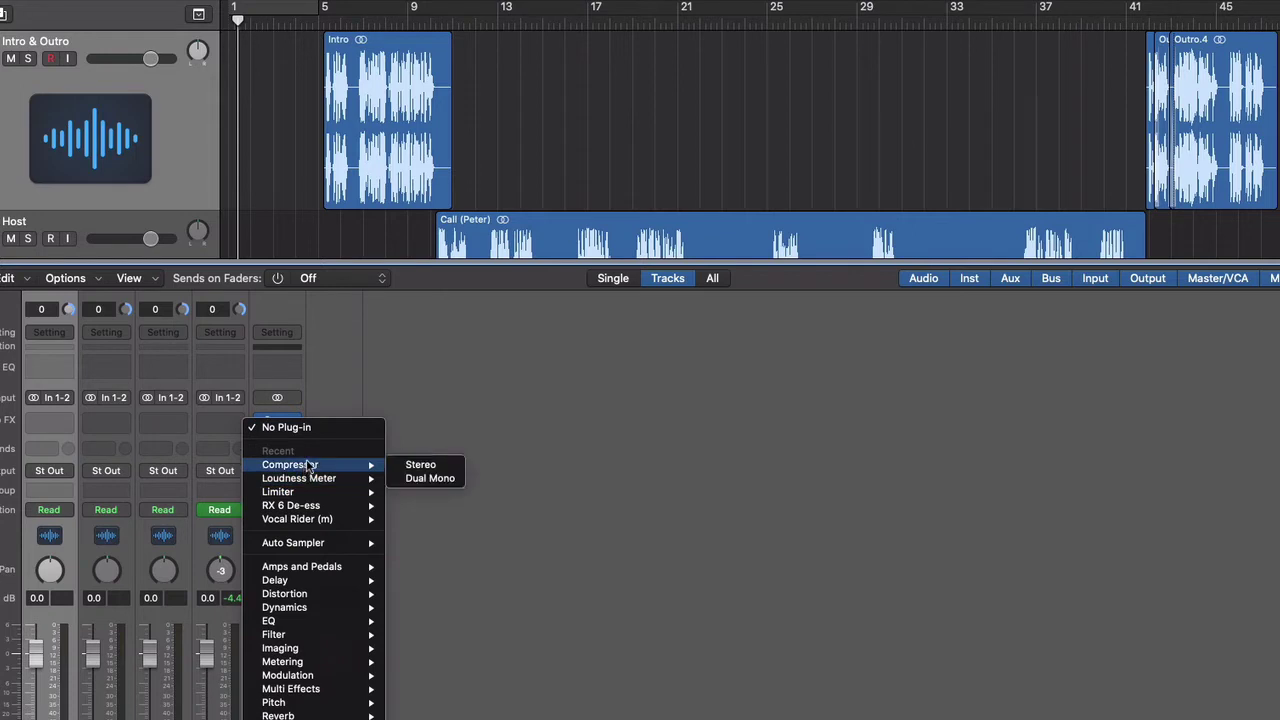
{"action": "mouse_move", "coordinate": [321, 610]}
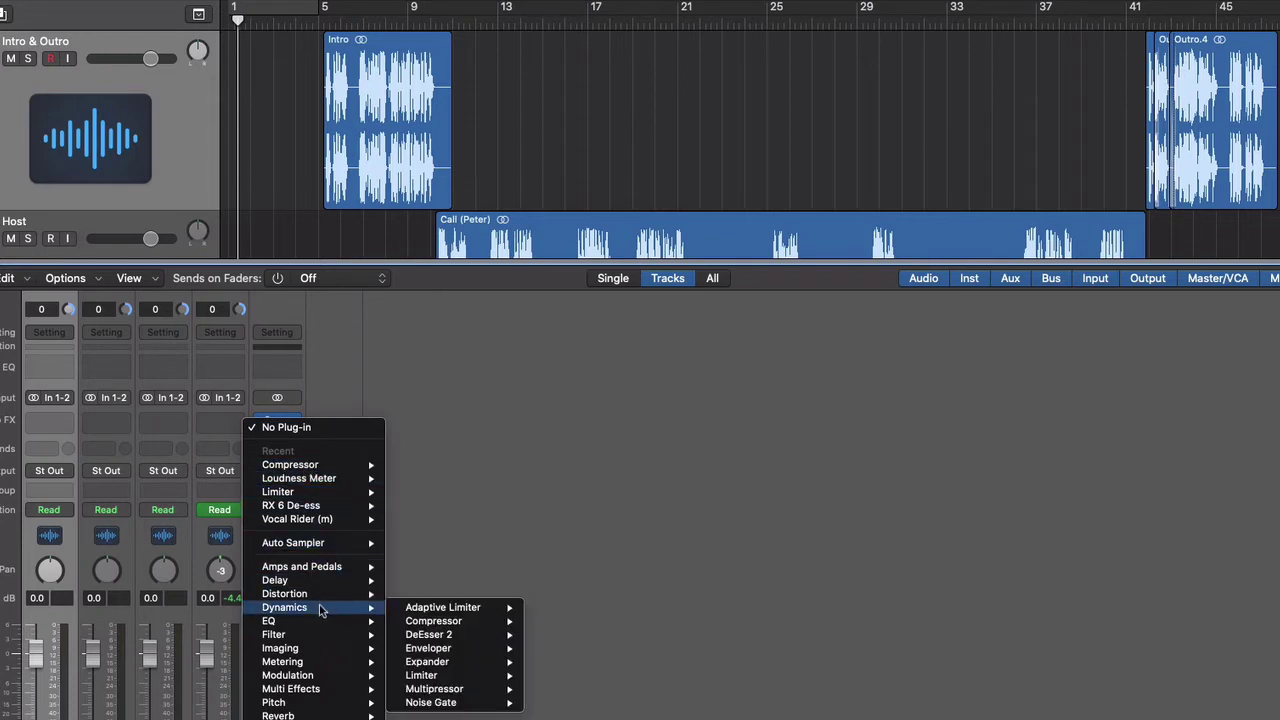
{"action": "mouse_move", "coordinate": [476, 678]}
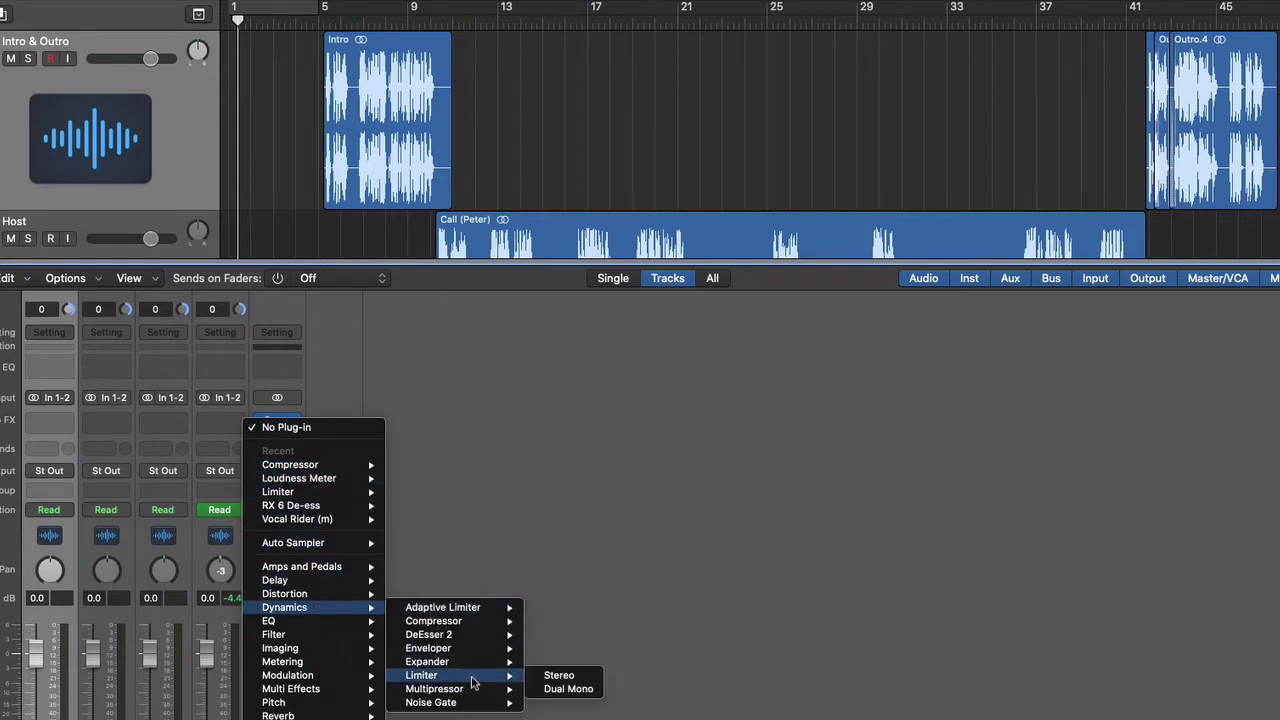
{"action": "left_click", "coordinate": [556, 676]}
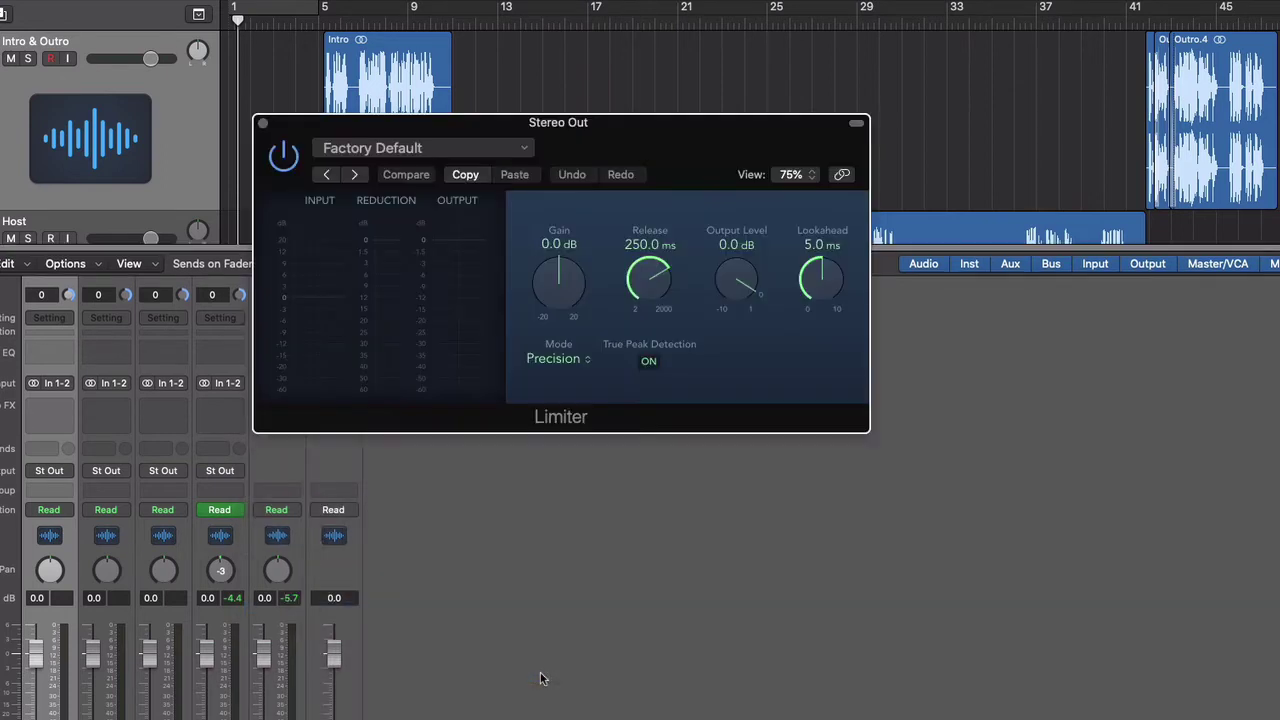
{"action": "left_click_drag", "start_coordinate": [598, 144], "coordinate": [502, 189]}
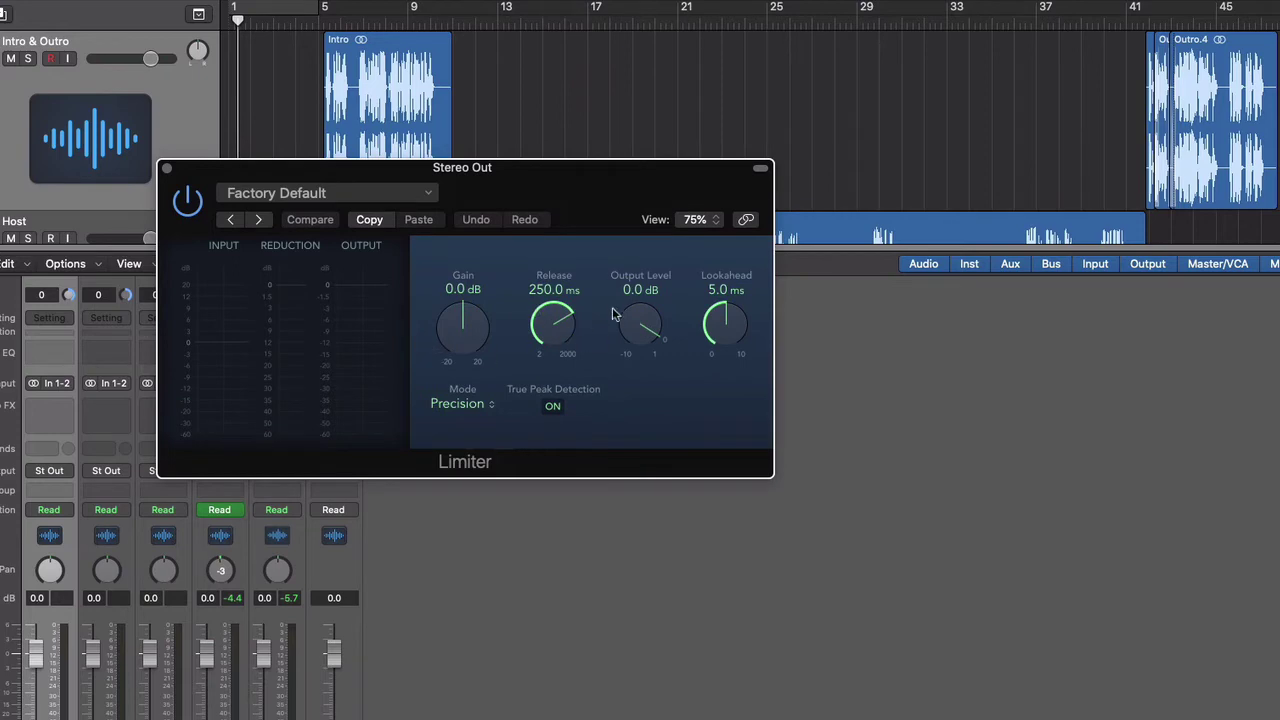
- Set the Limiter's Output Level to -3.0 dB, play to check, and close it
{"action": "double_click", "coordinate": [640, 292]}
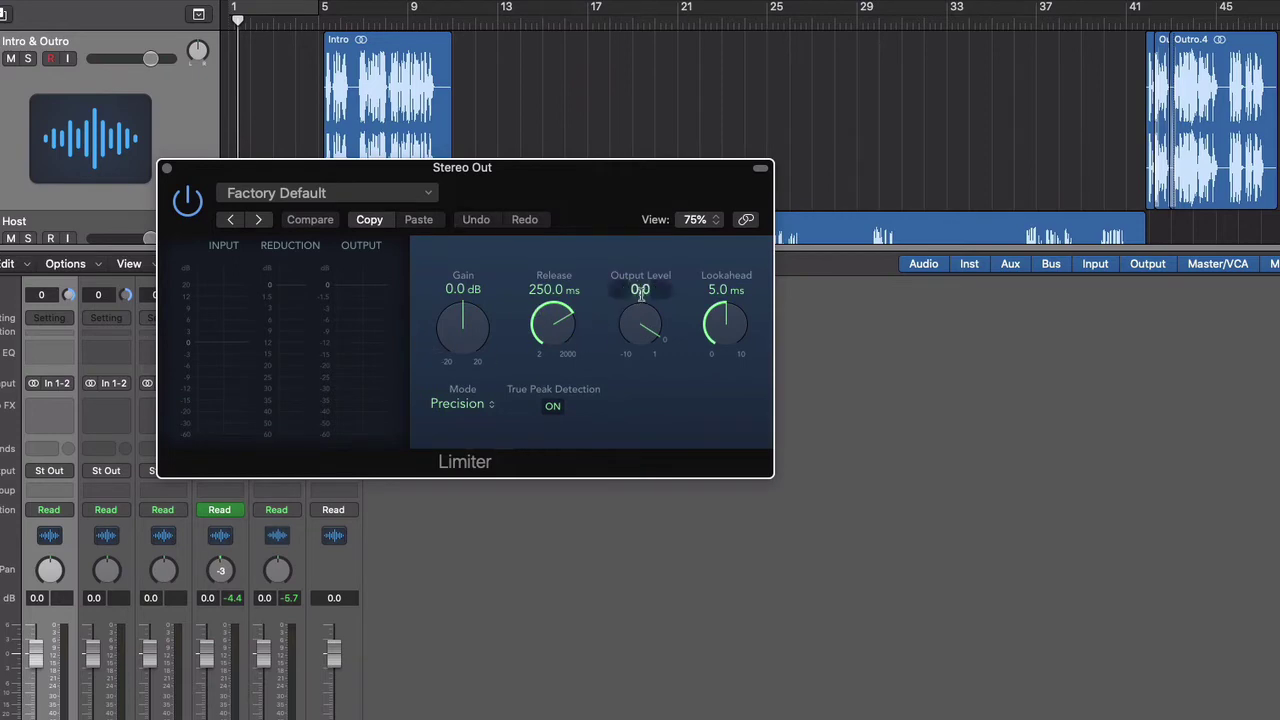
{"action": "type", "text": "-3"}
{"action": "key", "text": "Return"}
{"action": "key", "text": "space"}
{"action": "key", "text": "space"}
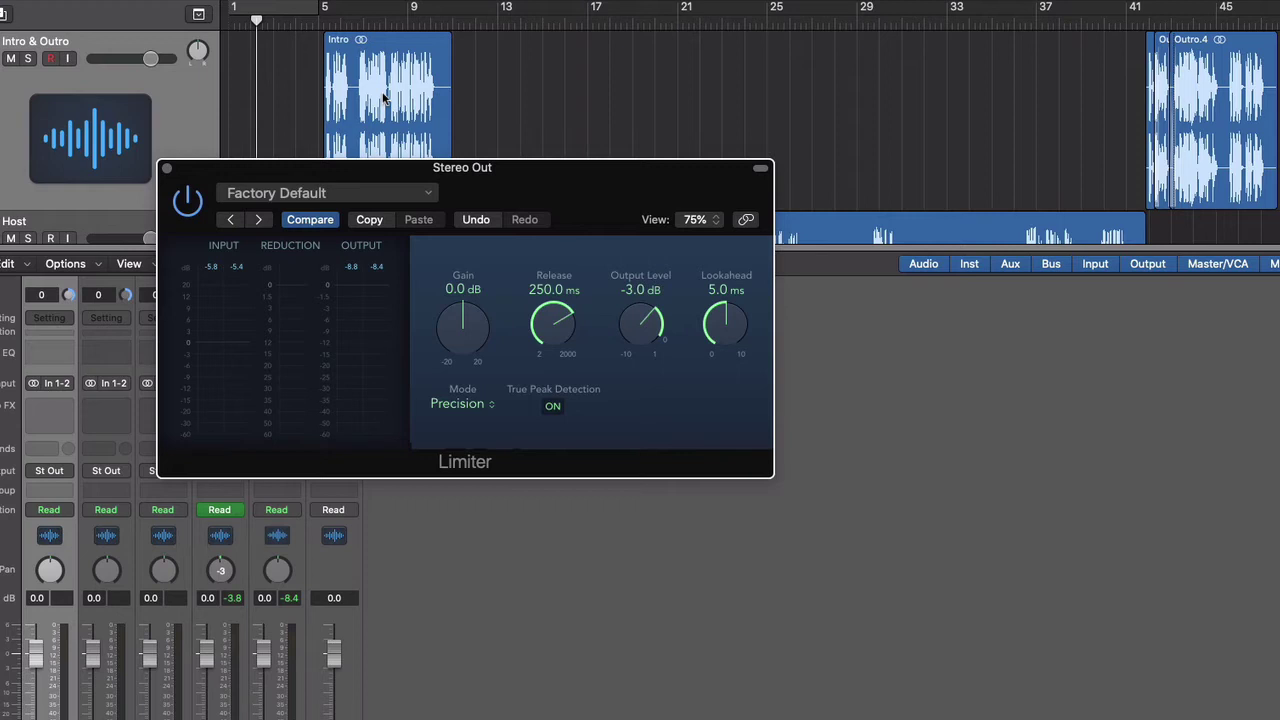
{"action": "left_click", "coordinate": [167, 169]}
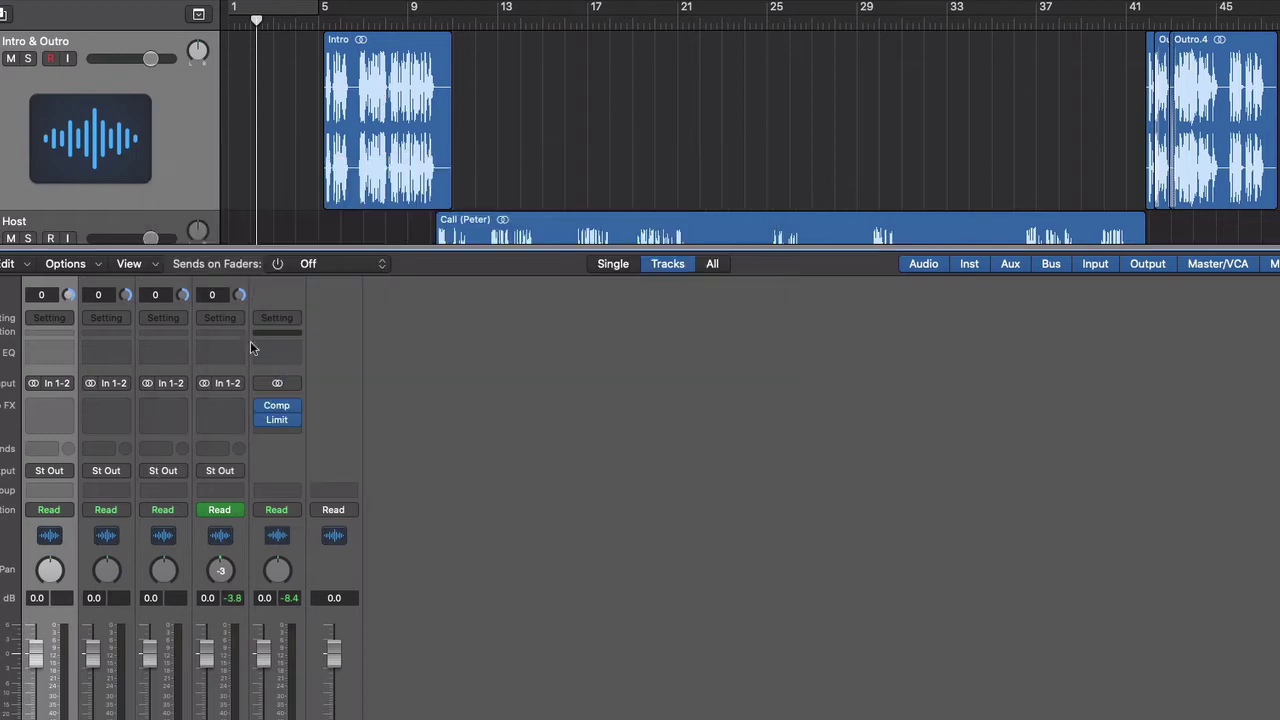
- Add a stereo Loudness Meter after the Limiter on Stereo Out
{"action": "left_click", "coordinate": [283, 432]}
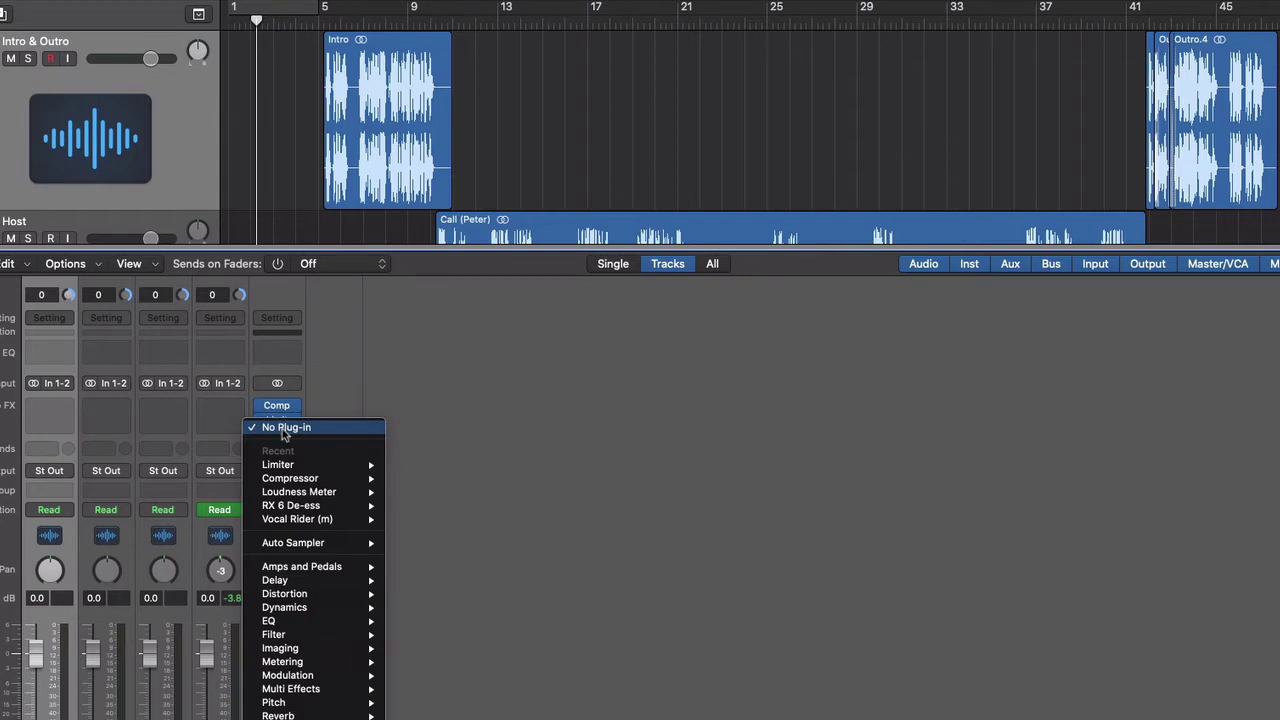
{"action": "mouse_move", "coordinate": [290, 662]}
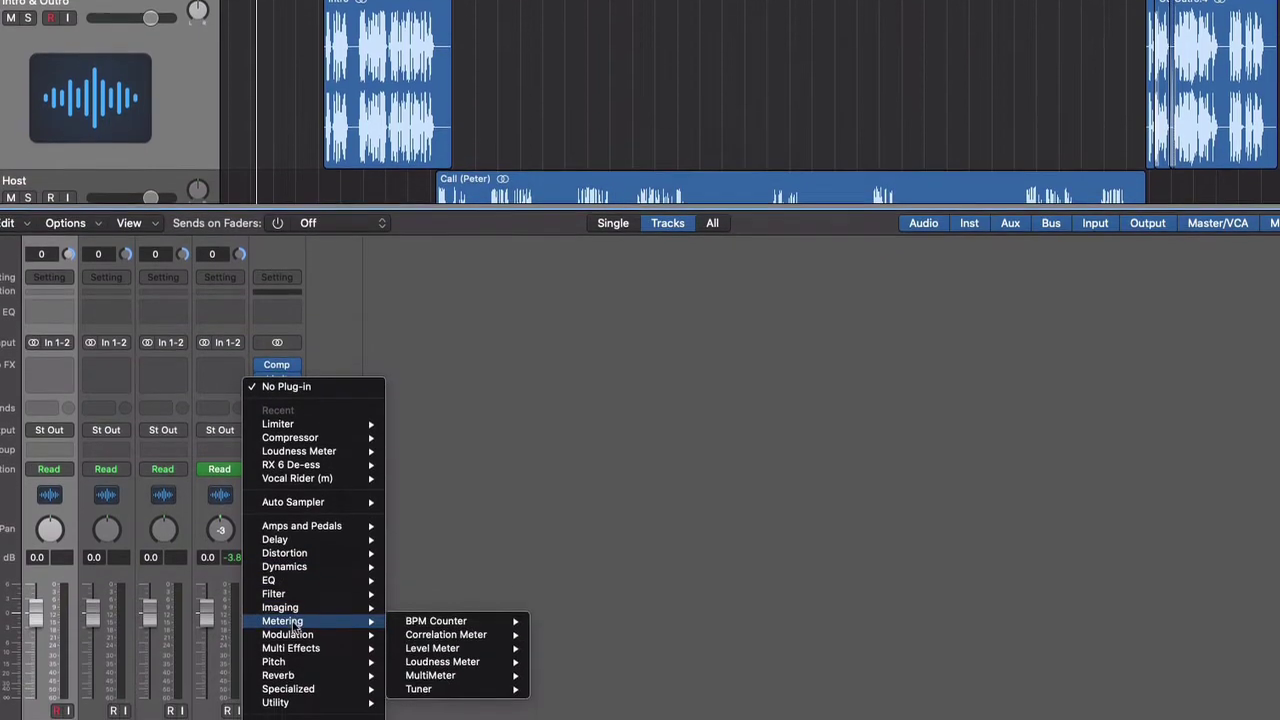
{"action": "mouse_move", "coordinate": [447, 662]}
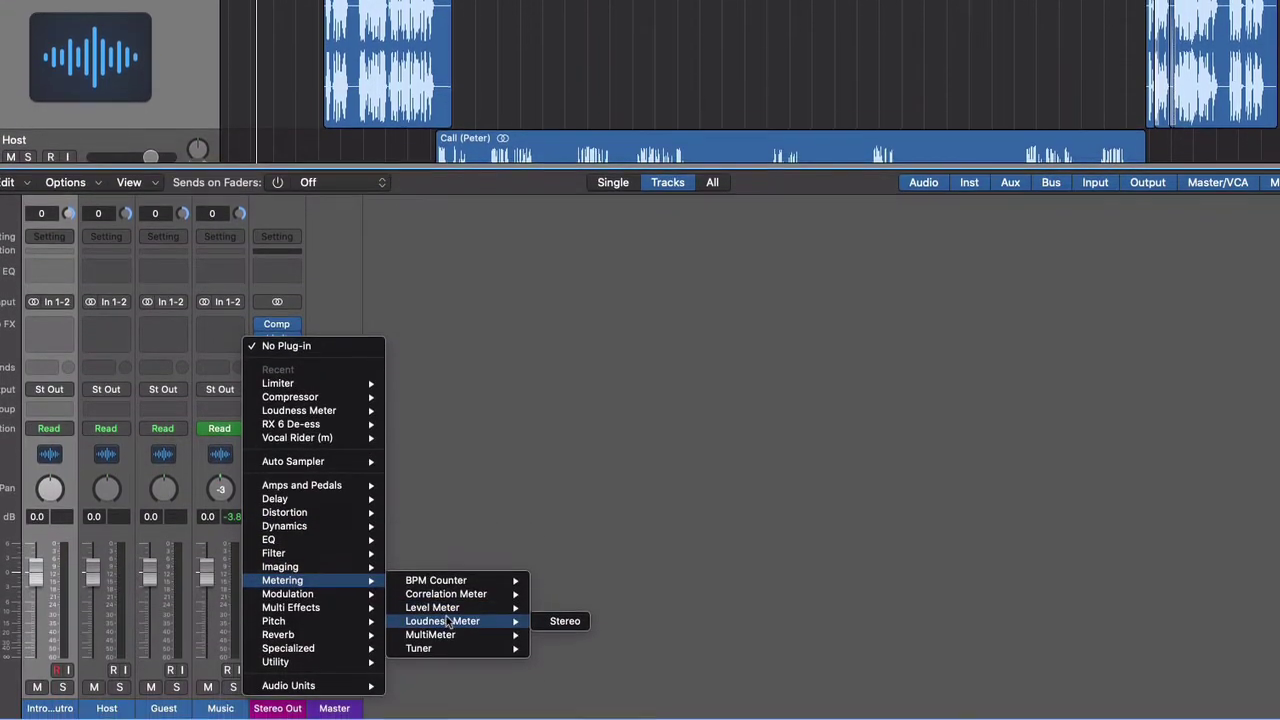
{"action": "left_click", "coordinate": [565, 621]}
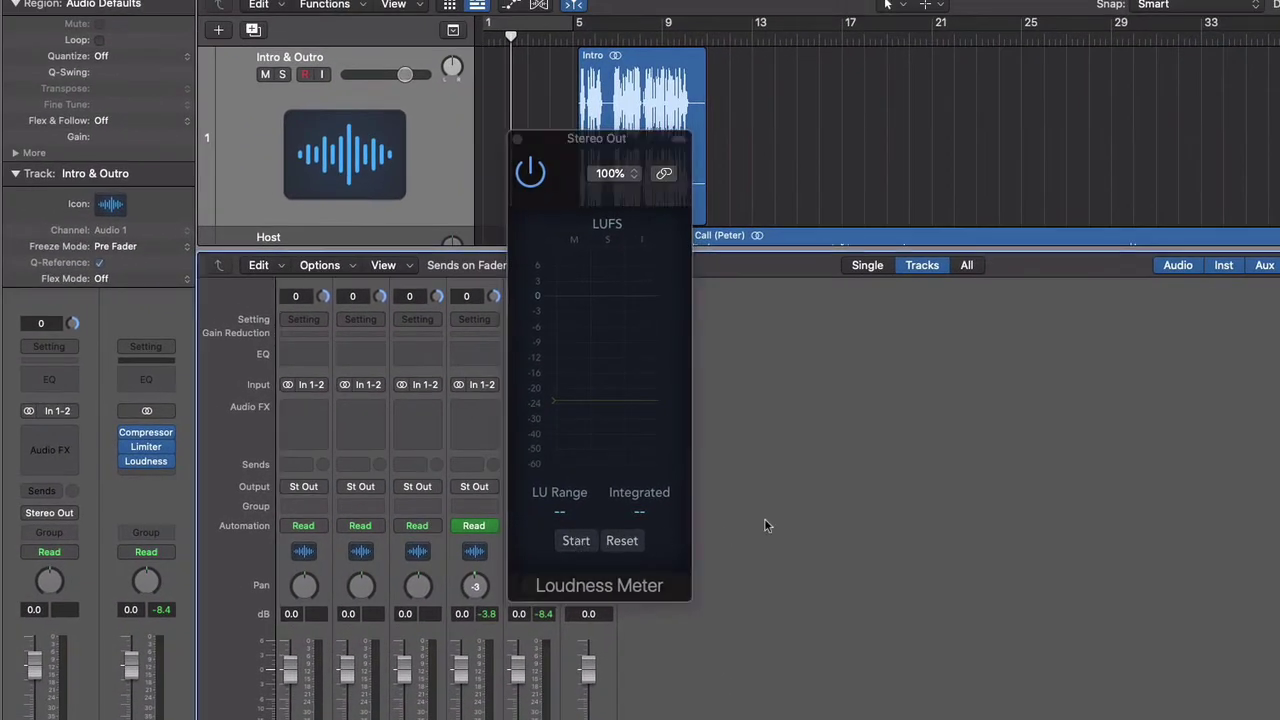
- Start the loudness measurement and play the mix from bar 27, then close the meter
{"action": "key", "text": "Return"}
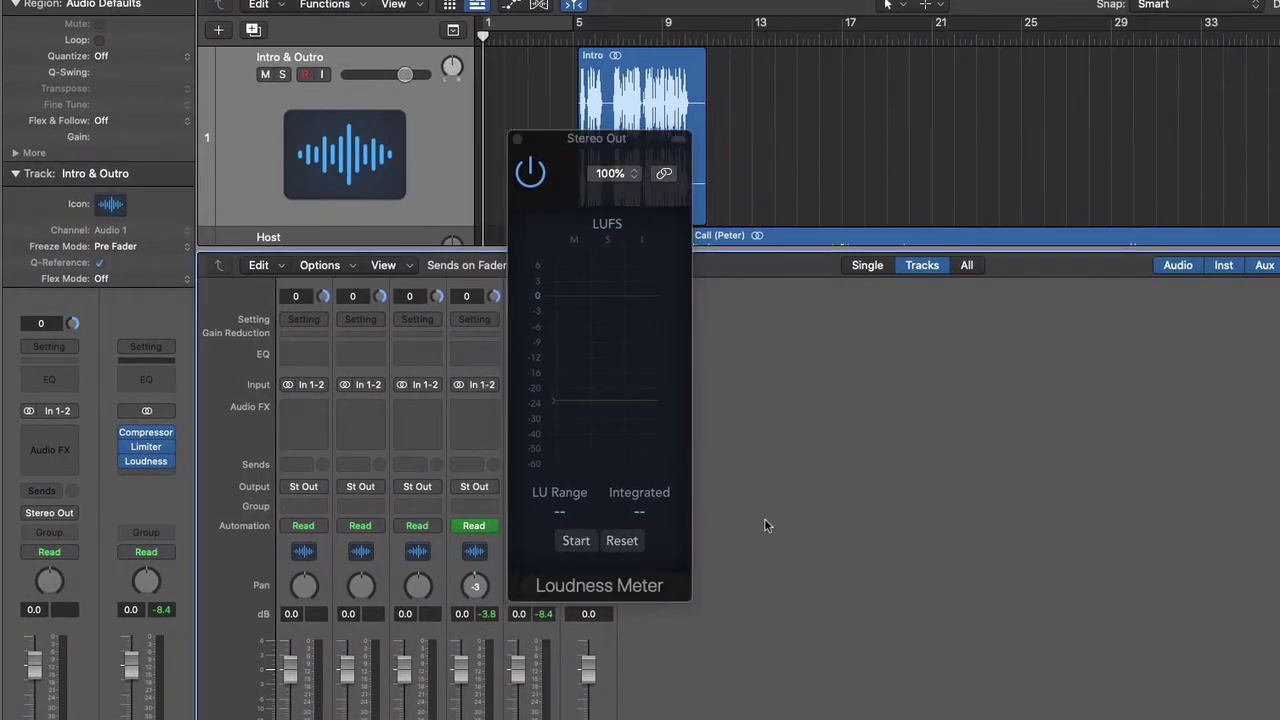
{"action": "left_click", "coordinate": [580, 542]}
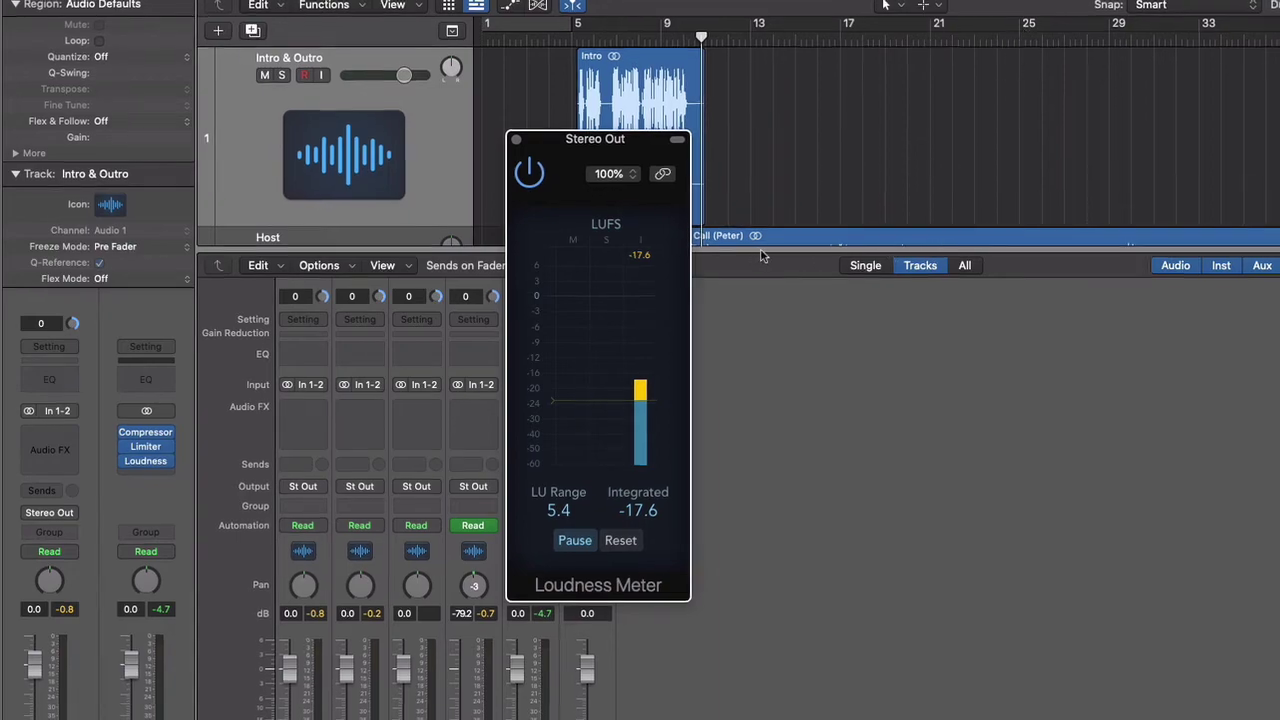
{"action": "left_click_drag", "start_coordinate": [700, 255], "coordinate": [675, 526]}
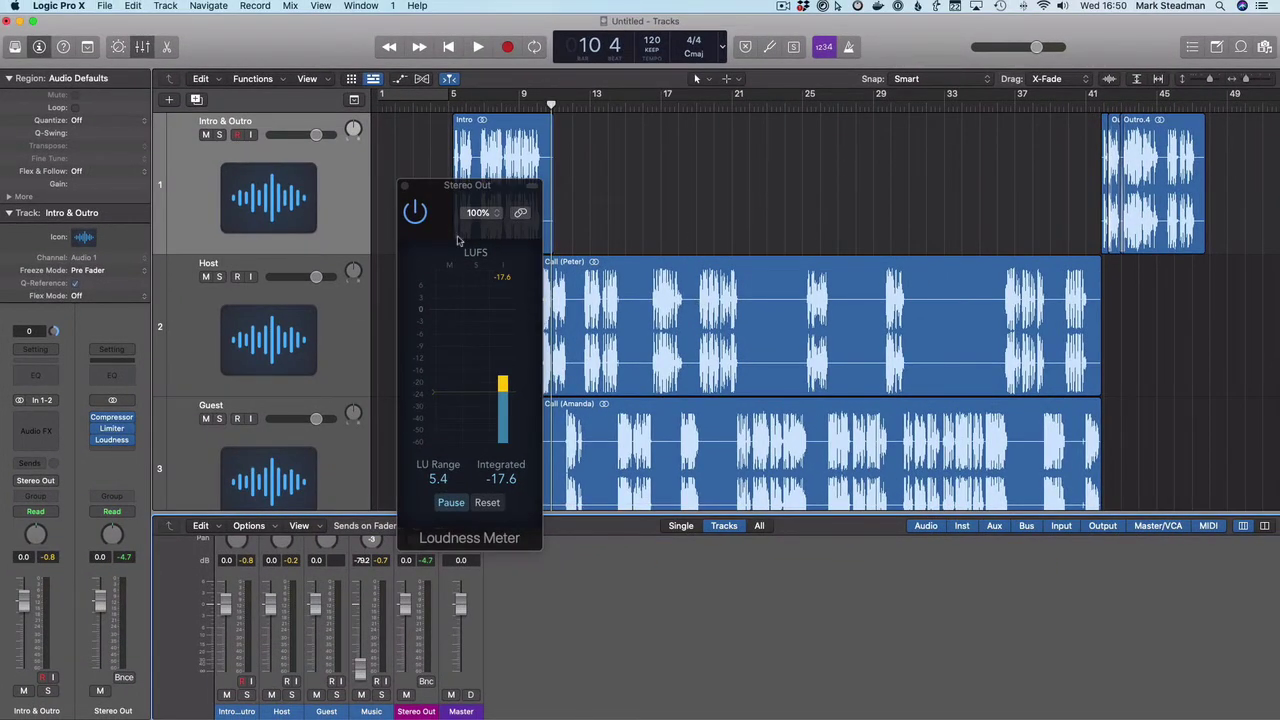
{"action": "left_click_drag", "start_coordinate": [457, 196], "coordinate": [437, 160]}
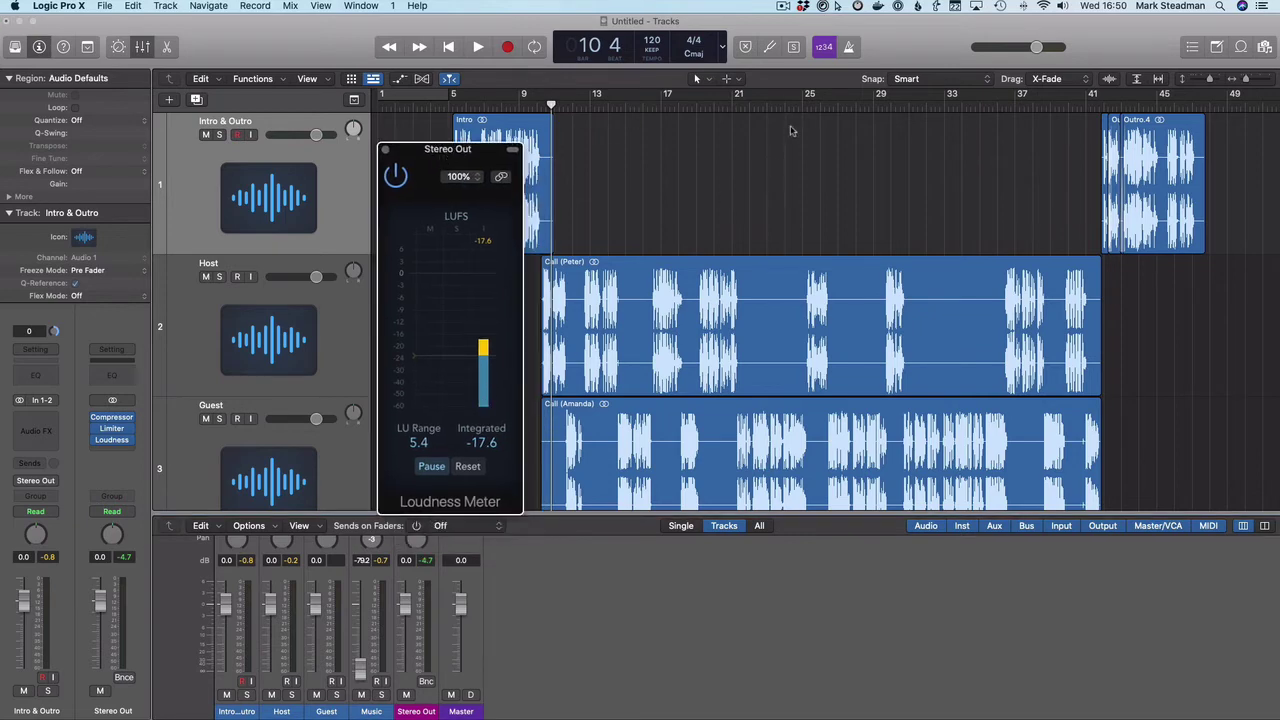
{"action": "left_click", "coordinate": [848, 95]}
{"action": "key", "text": "space"}
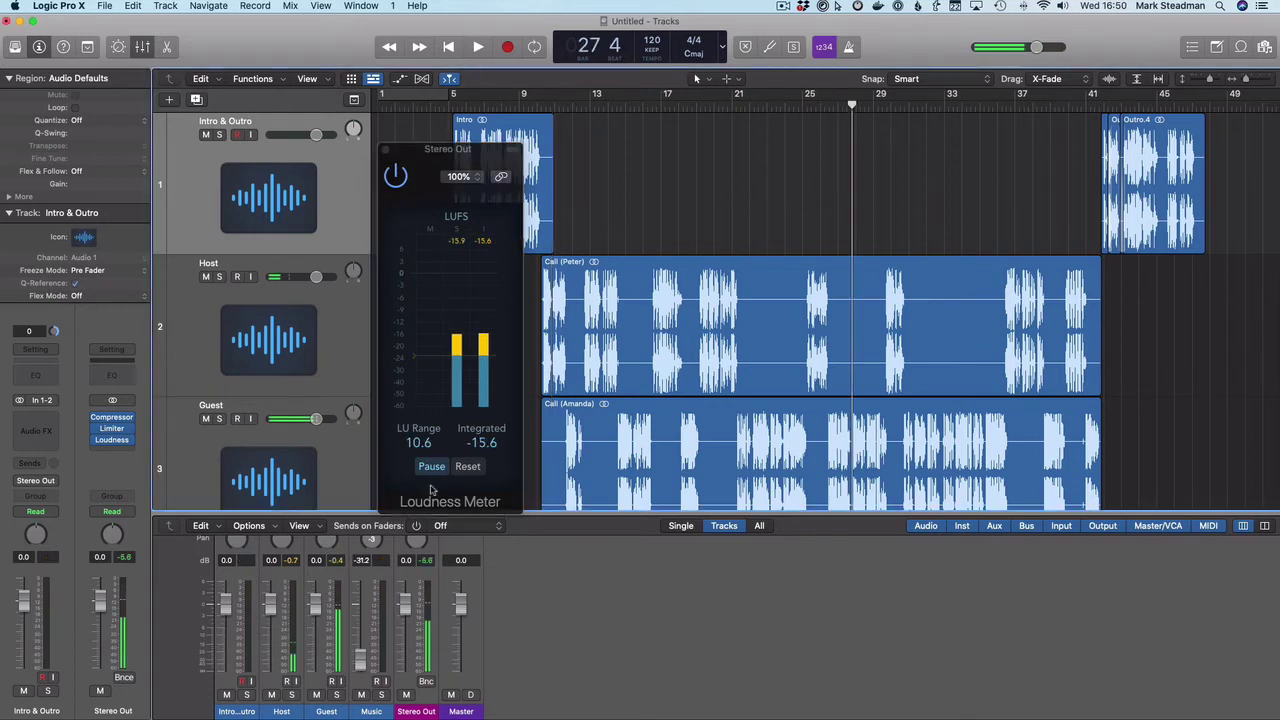
{"action": "left_click", "coordinate": [387, 149]}
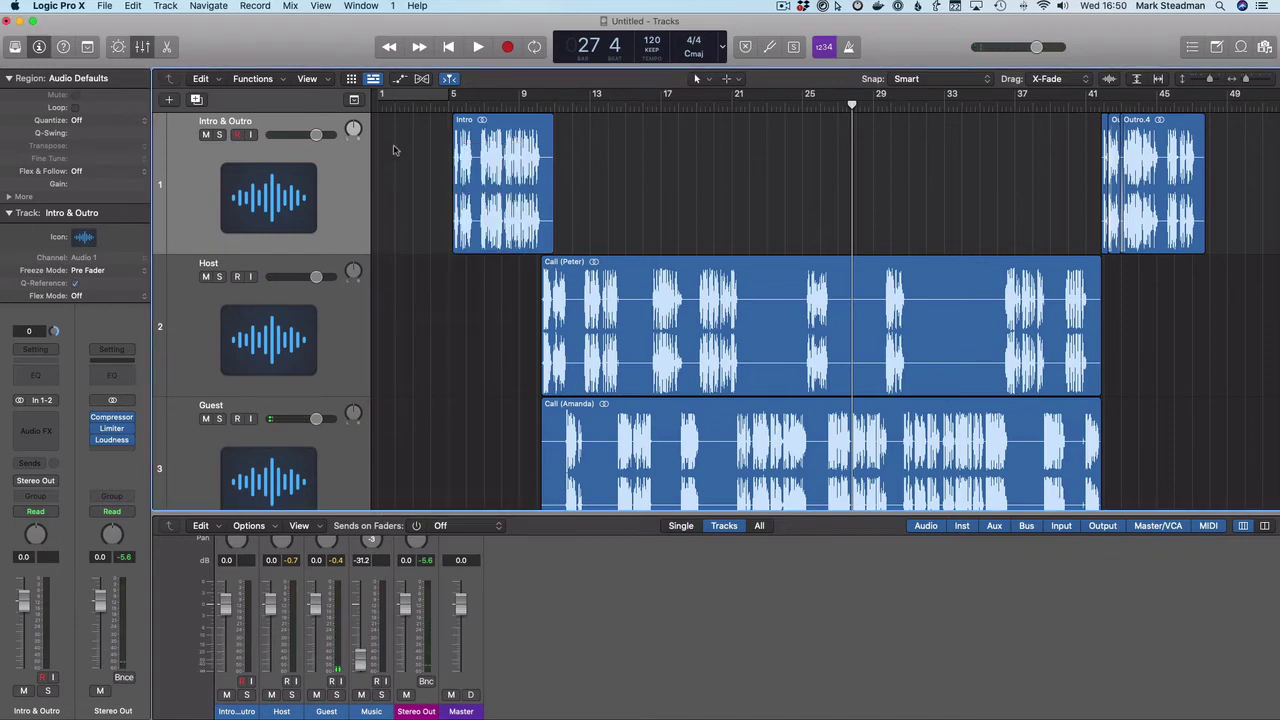
- Hide the mixer, select all regions from bar 1, and open the Bounce dialog (PCM AIFF, 24 Bit, 44100)
{"action": "key", "text": "x"}
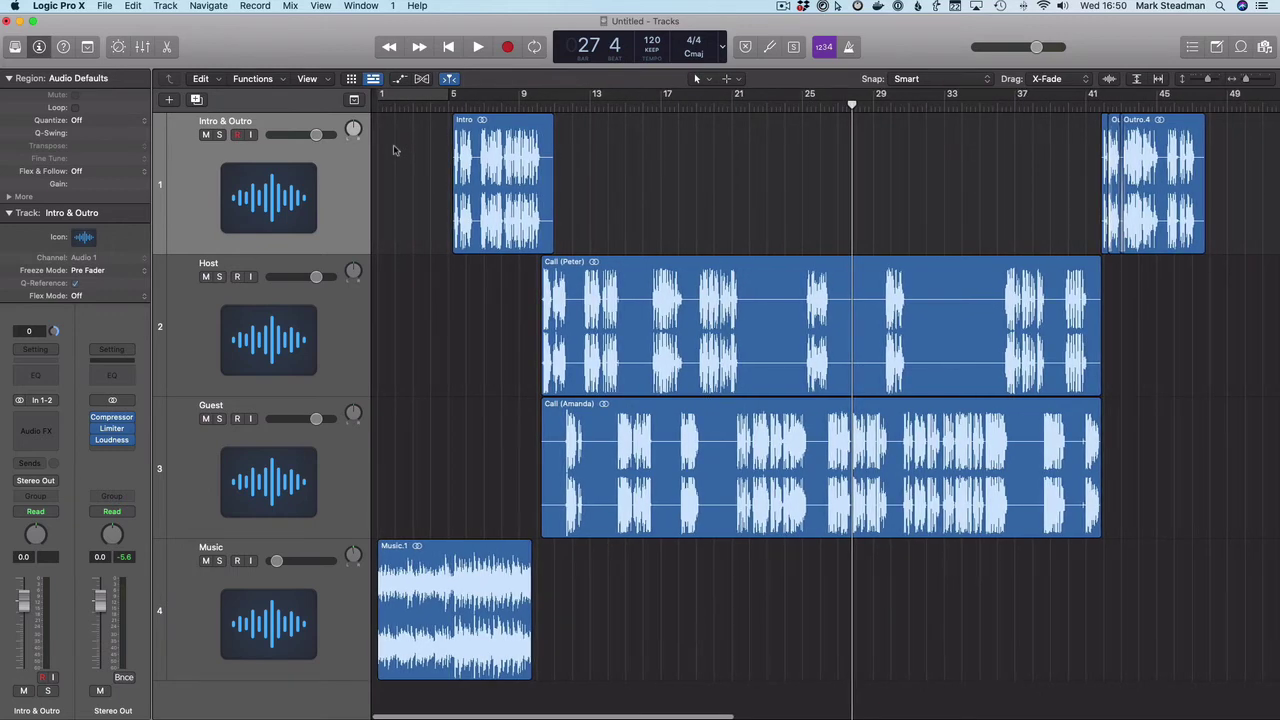
{"action": "key", "text": "Return"}
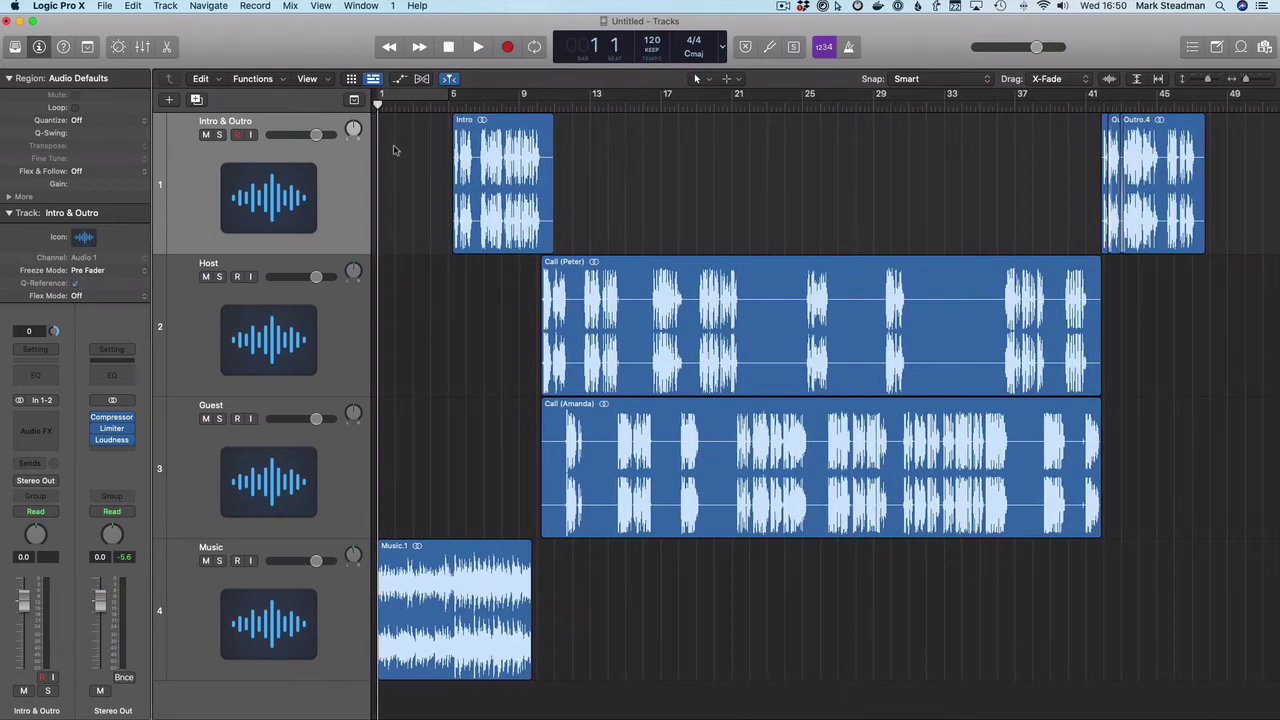
{"action": "key", "text": "super+a"}
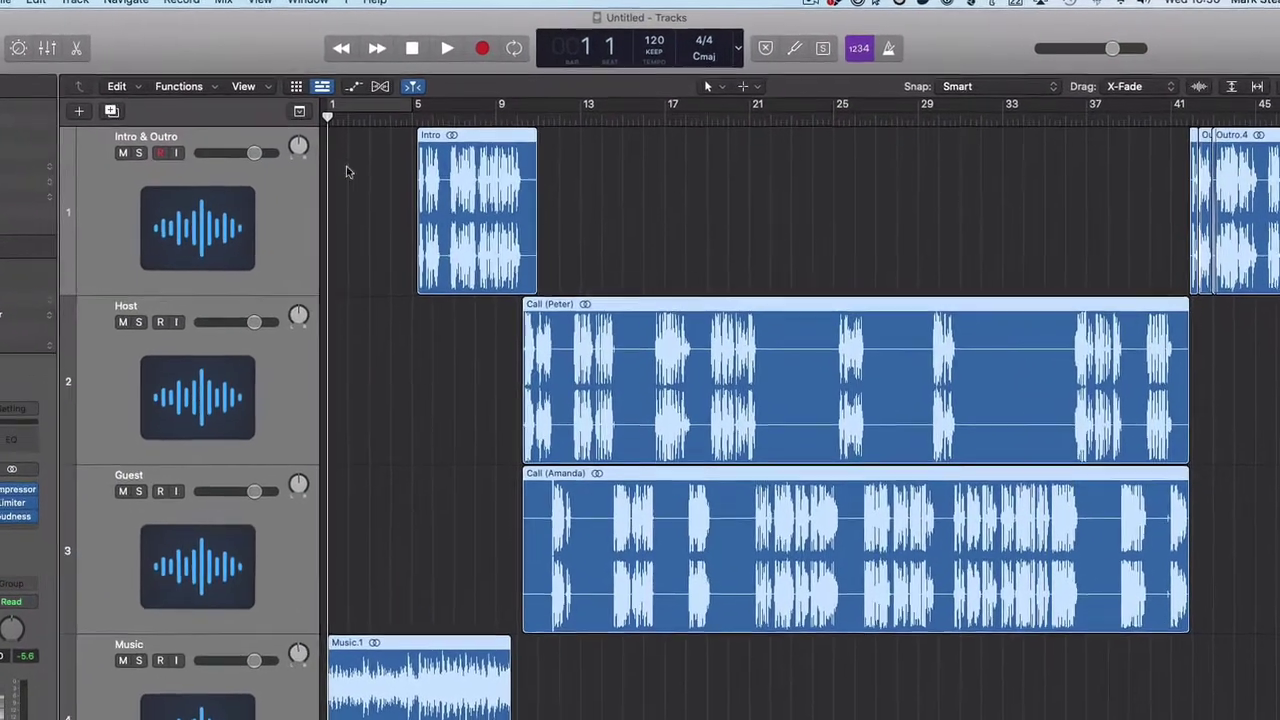
{"action": "key", "text": "super+b"}
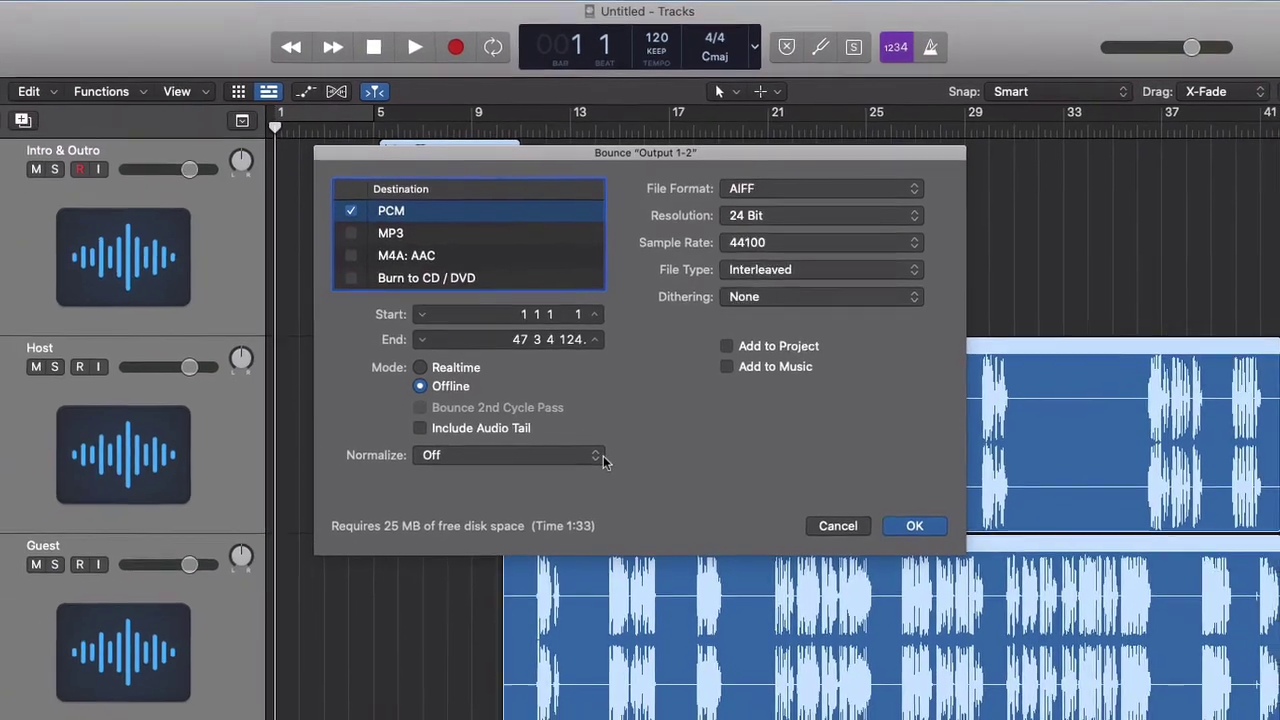
- Bounce the mix to the Desktop as 'Episode 1' and switch to Finder
{"action": "key", "text": "Return"}
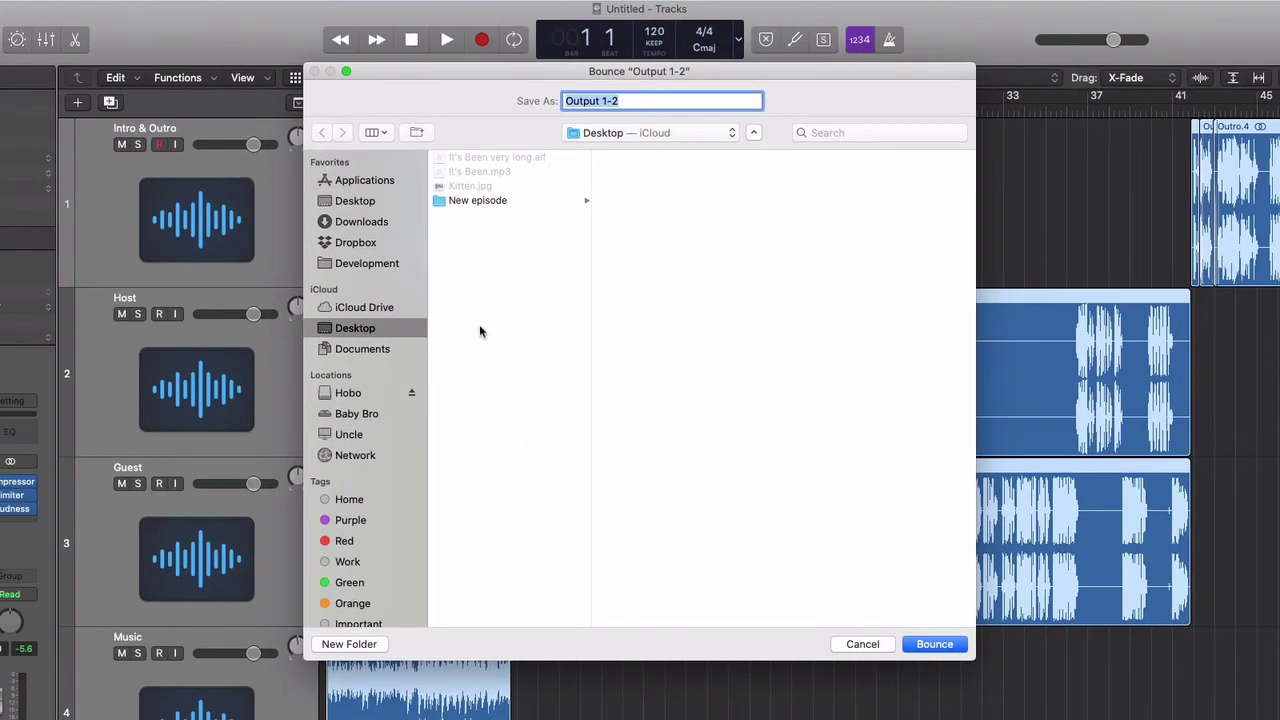
{"action": "type", "text": "Episode 1"}
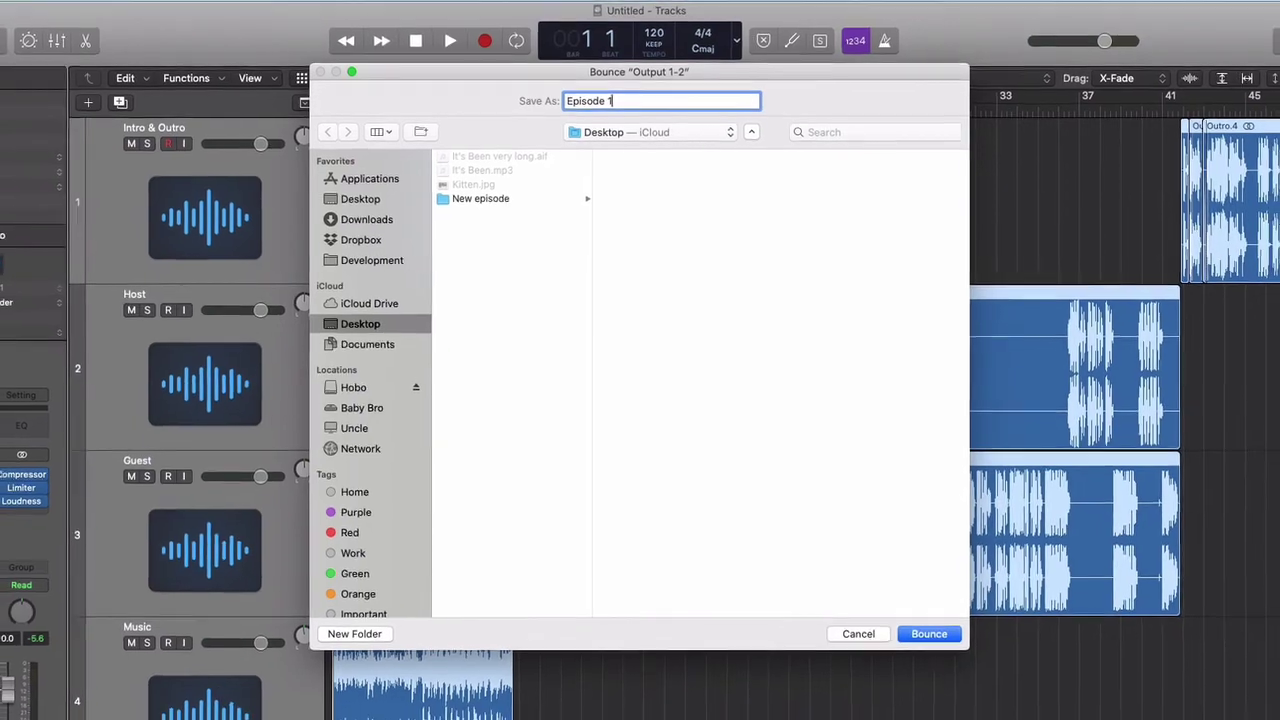
{"action": "key", "text": "Return"}
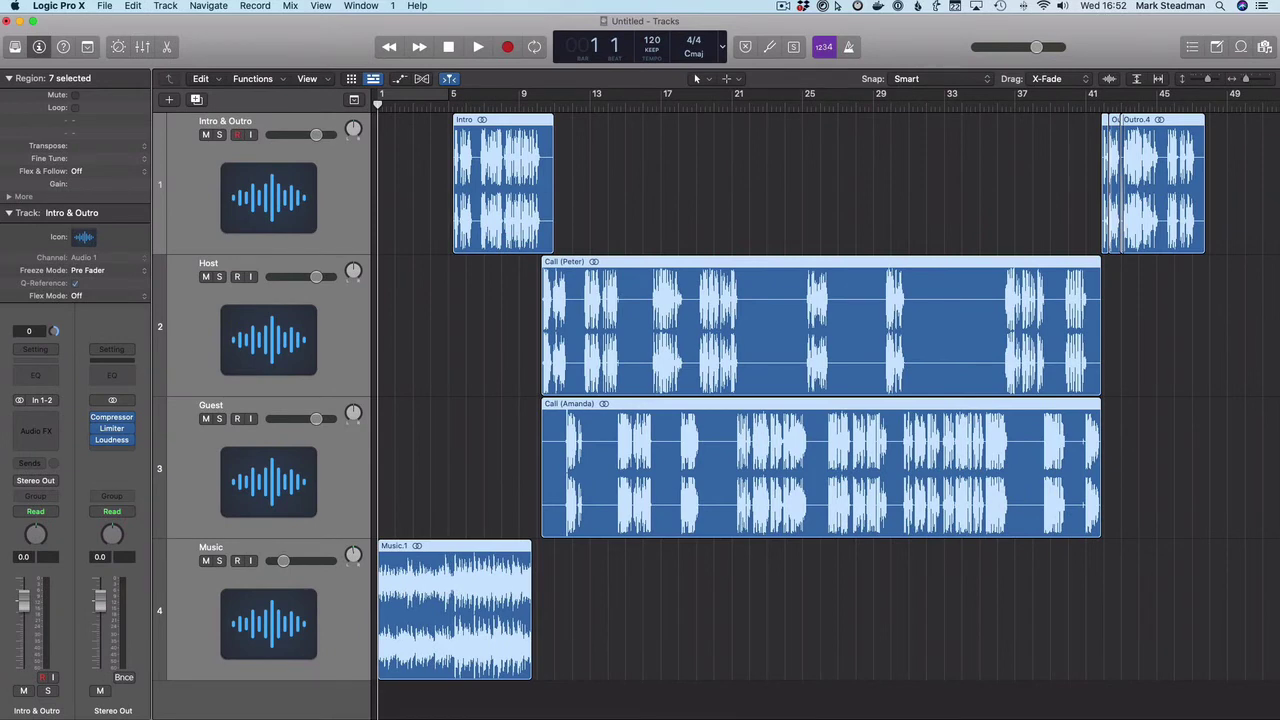
{"action": "key", "text": "super+Tab"}
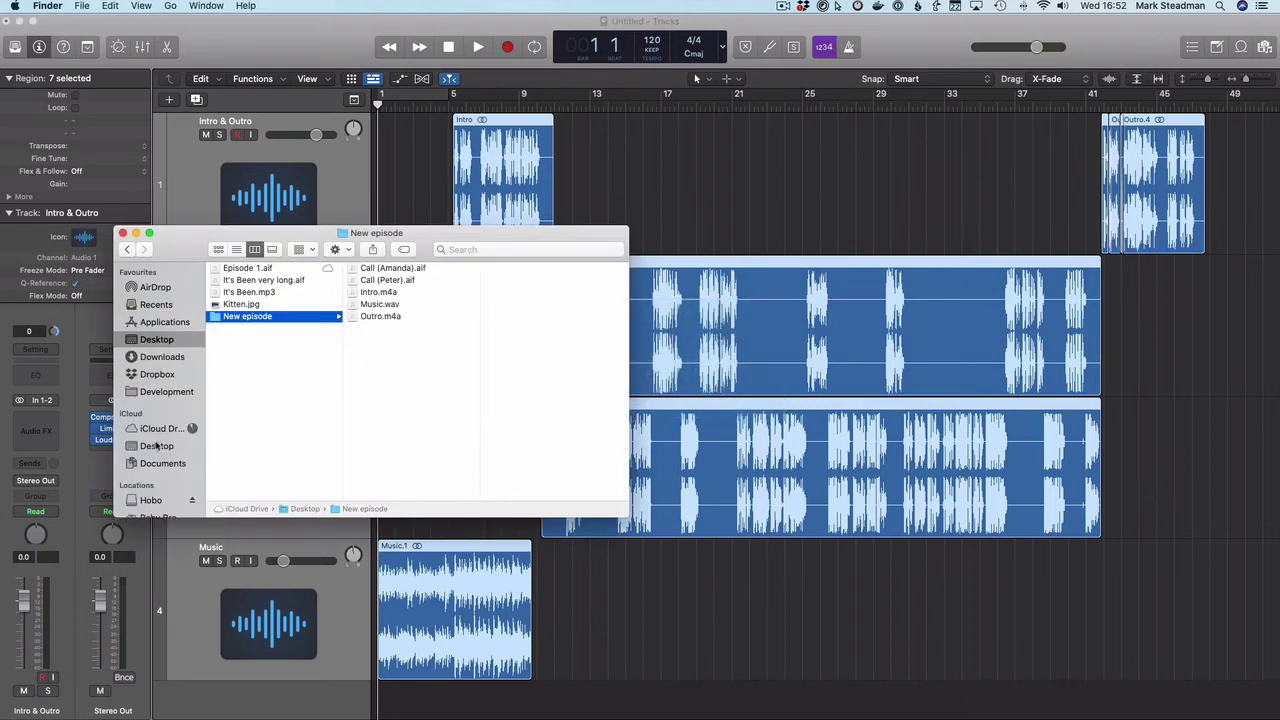
- Open Episode 1.aif from the Desktop with Fission
{"action": "left_click", "coordinate": [276, 271]}
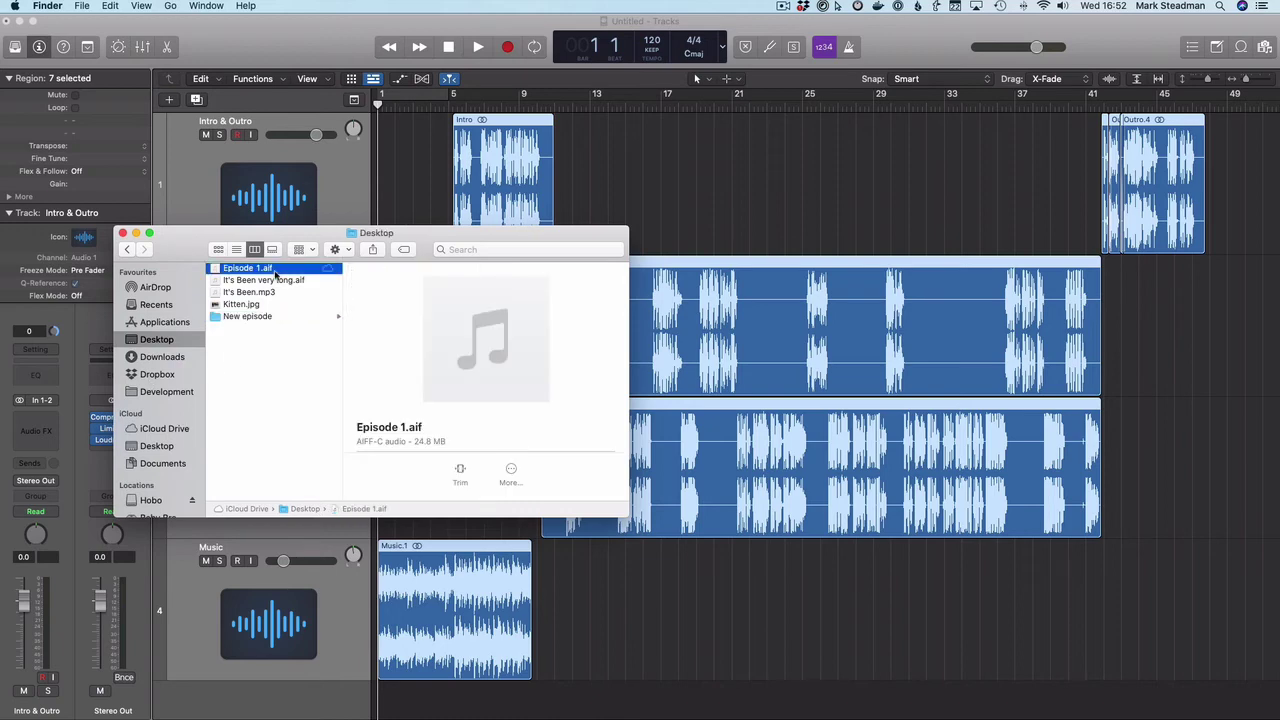
{"action": "right_click", "coordinate": [280, 271]}
{"action": "mouse_move", "coordinate": [300, 290]}
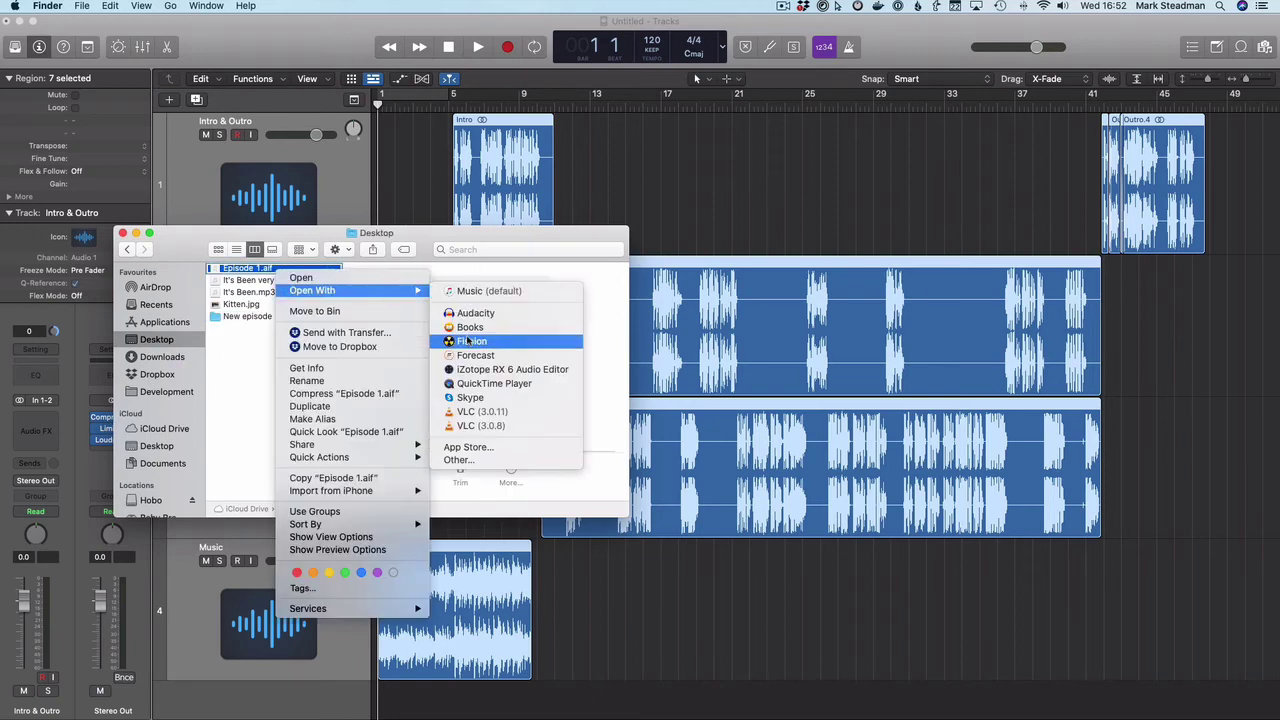
{"action": "left_click", "coordinate": [450, 340]}
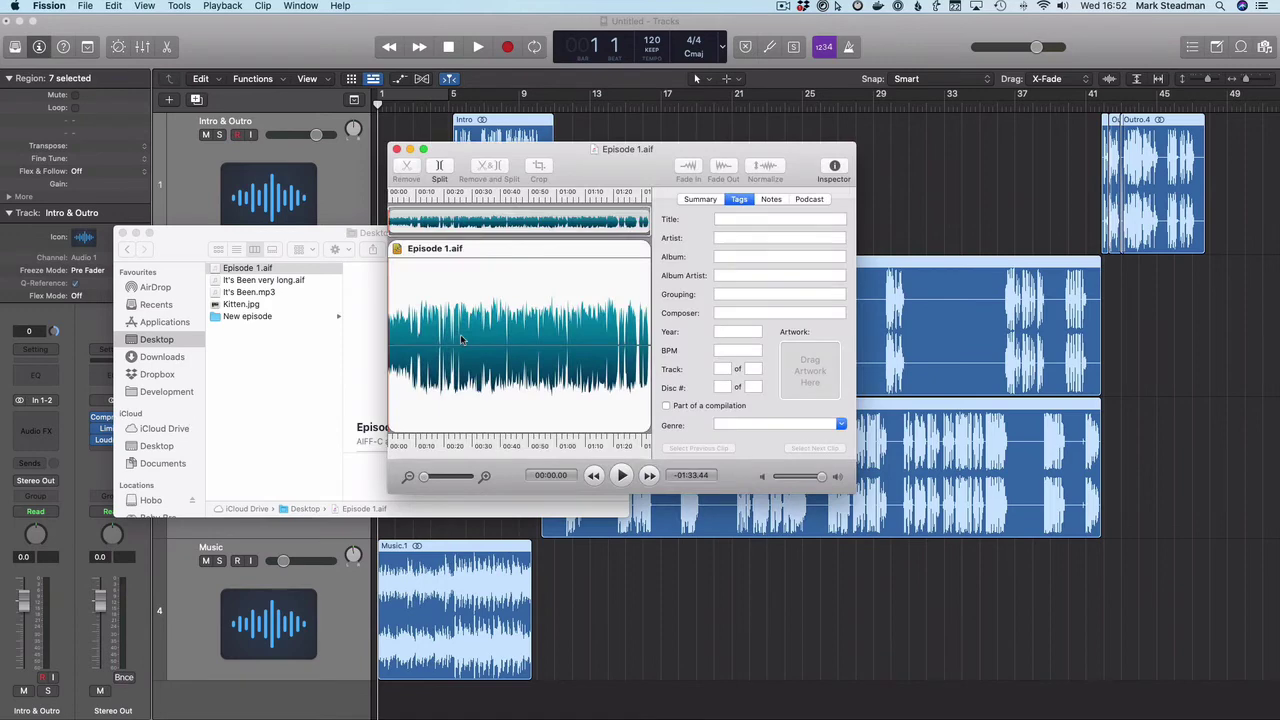